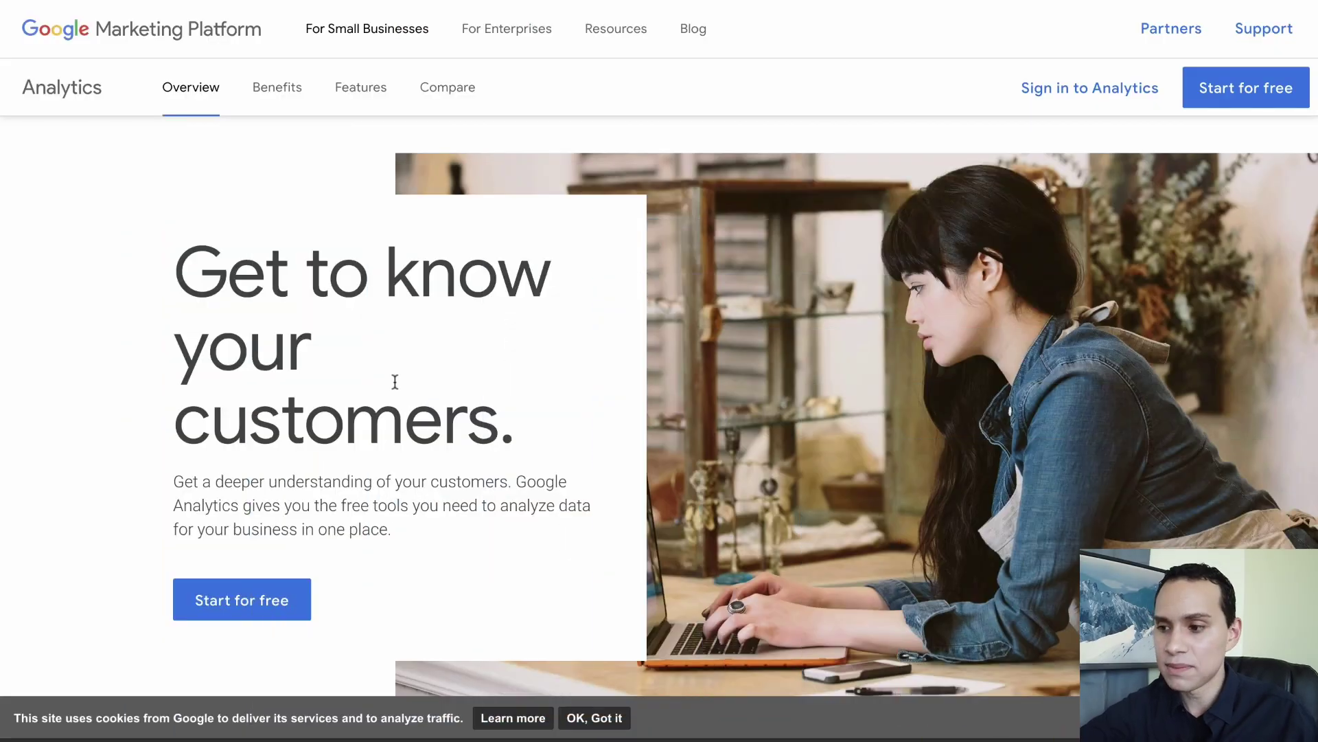
Step: Open the Analytics admin settings and start creating a new property in the Fresh Edge Companies, Inc. account
left_click(1253, 91)
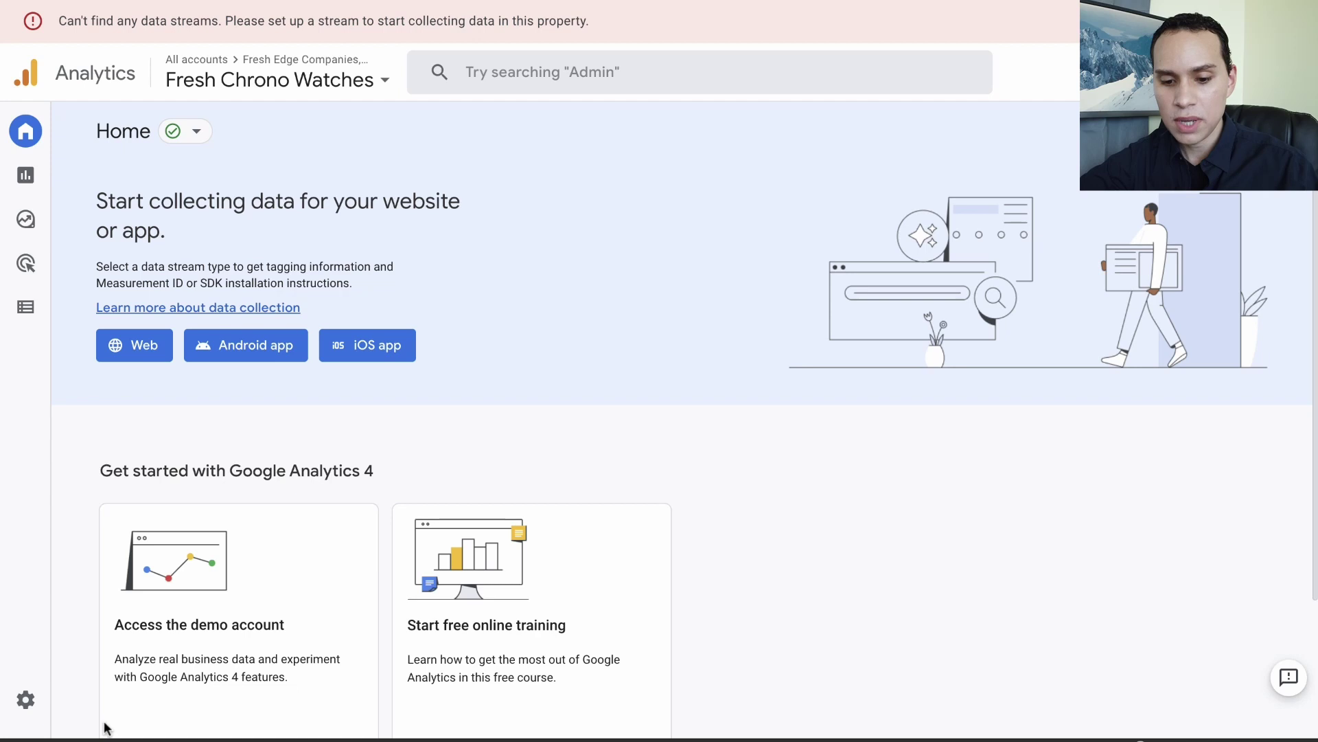
left_click(41, 701)
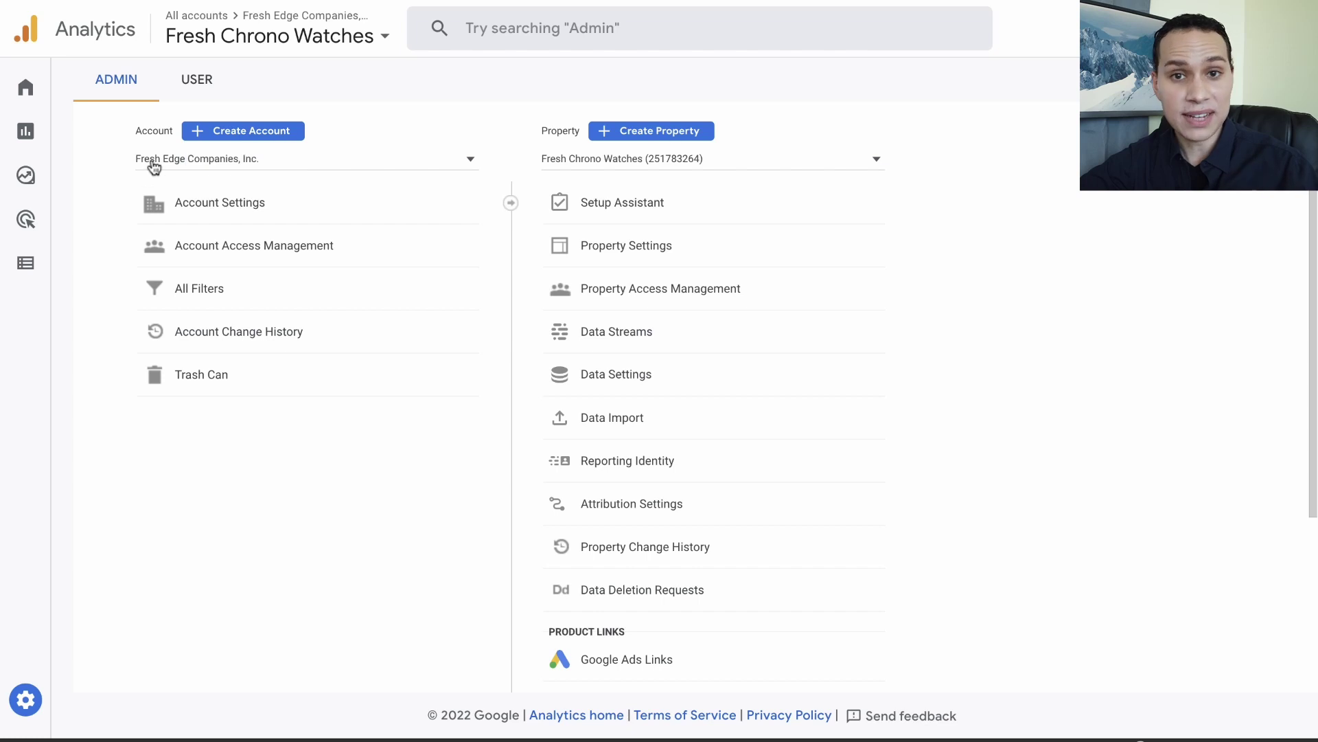
left_click(760, 169)
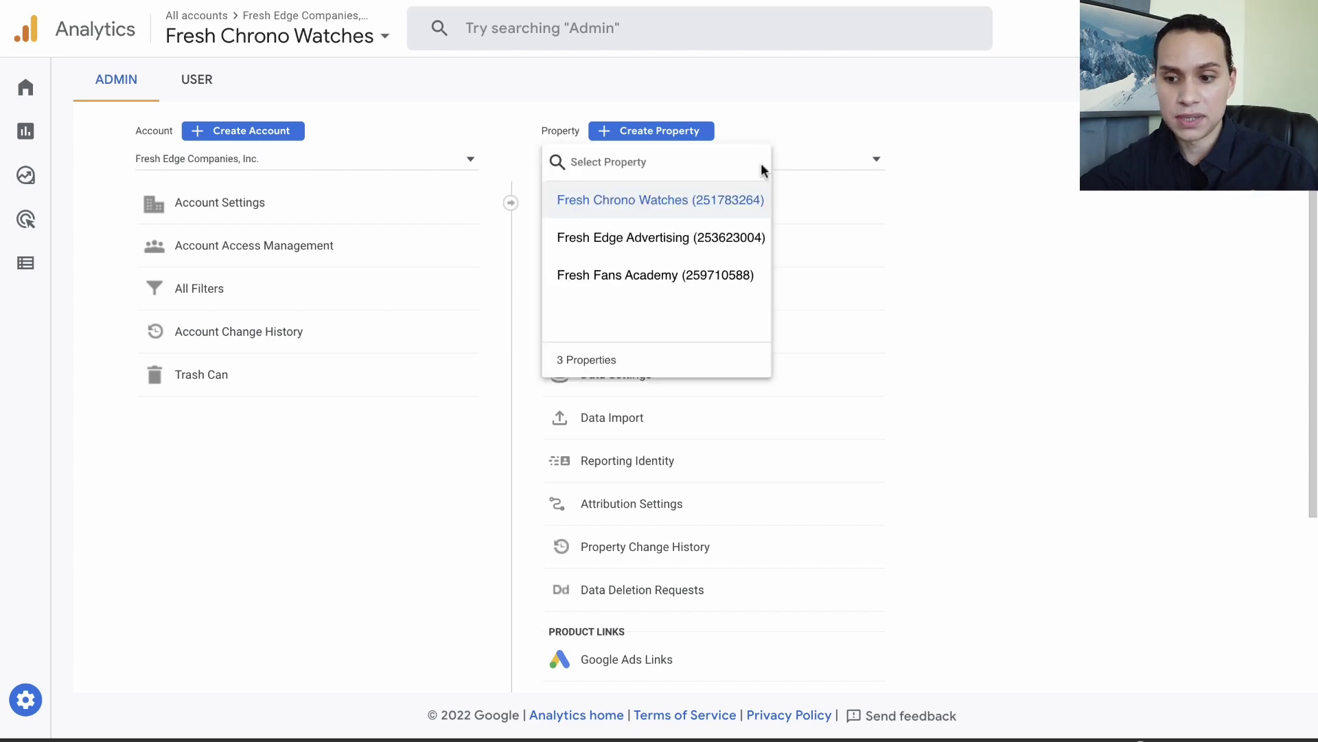
left_click(360, 562)
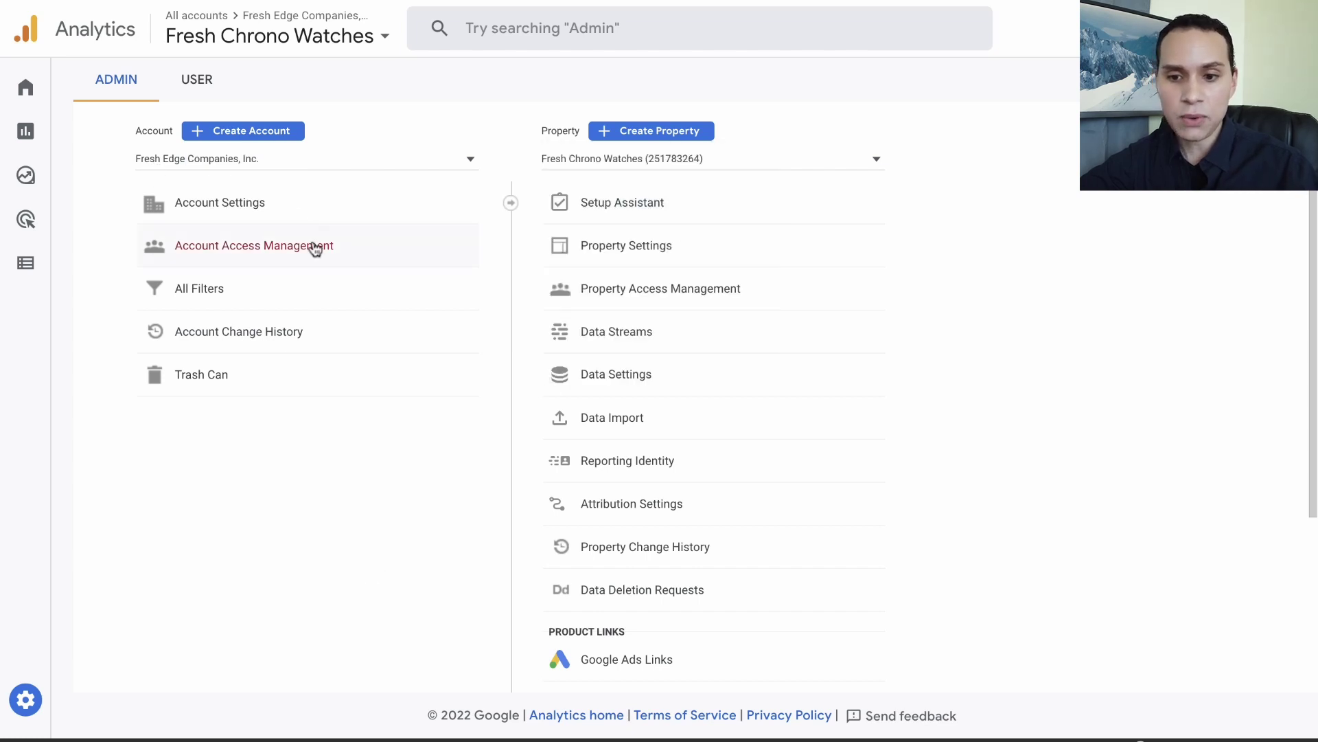
left_click(651, 136)
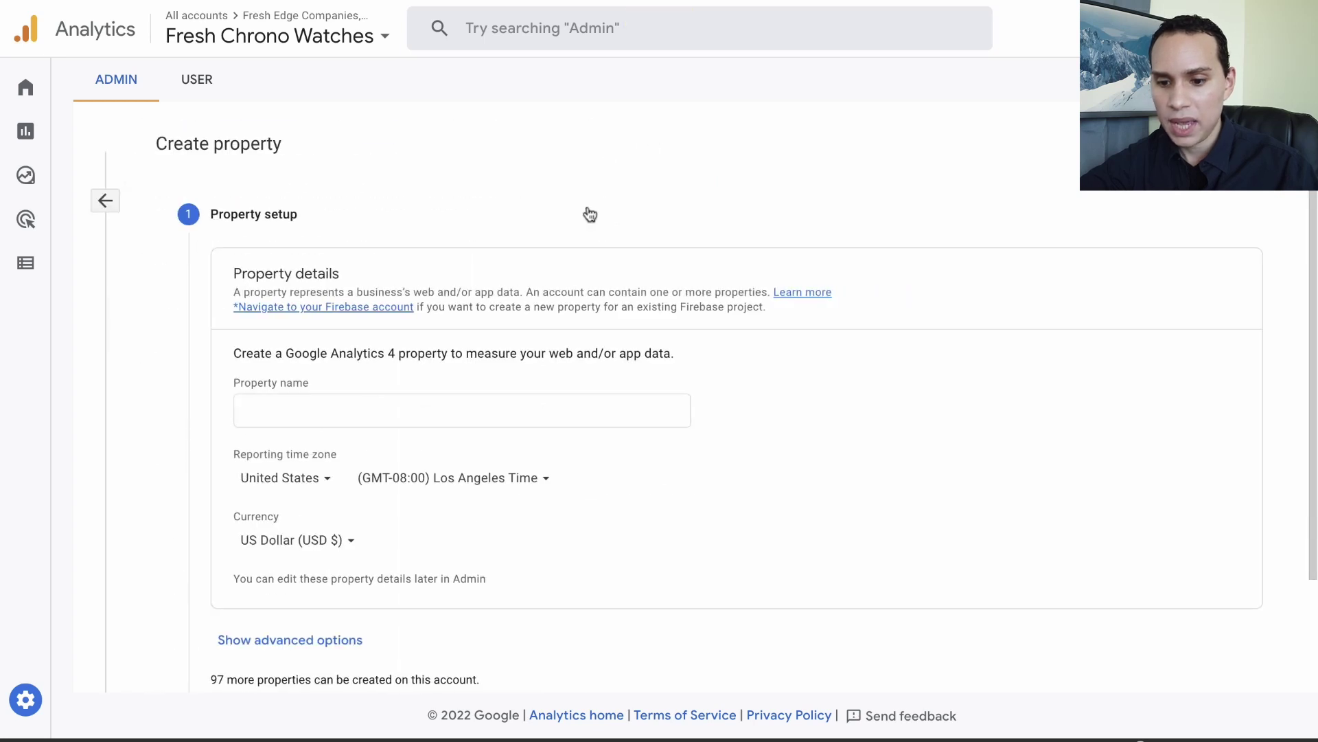
Step: Name the new property "FEAA| Universal Analytics", reusing the label from the Tag Manager playbook PDF
left_click(319, 406)
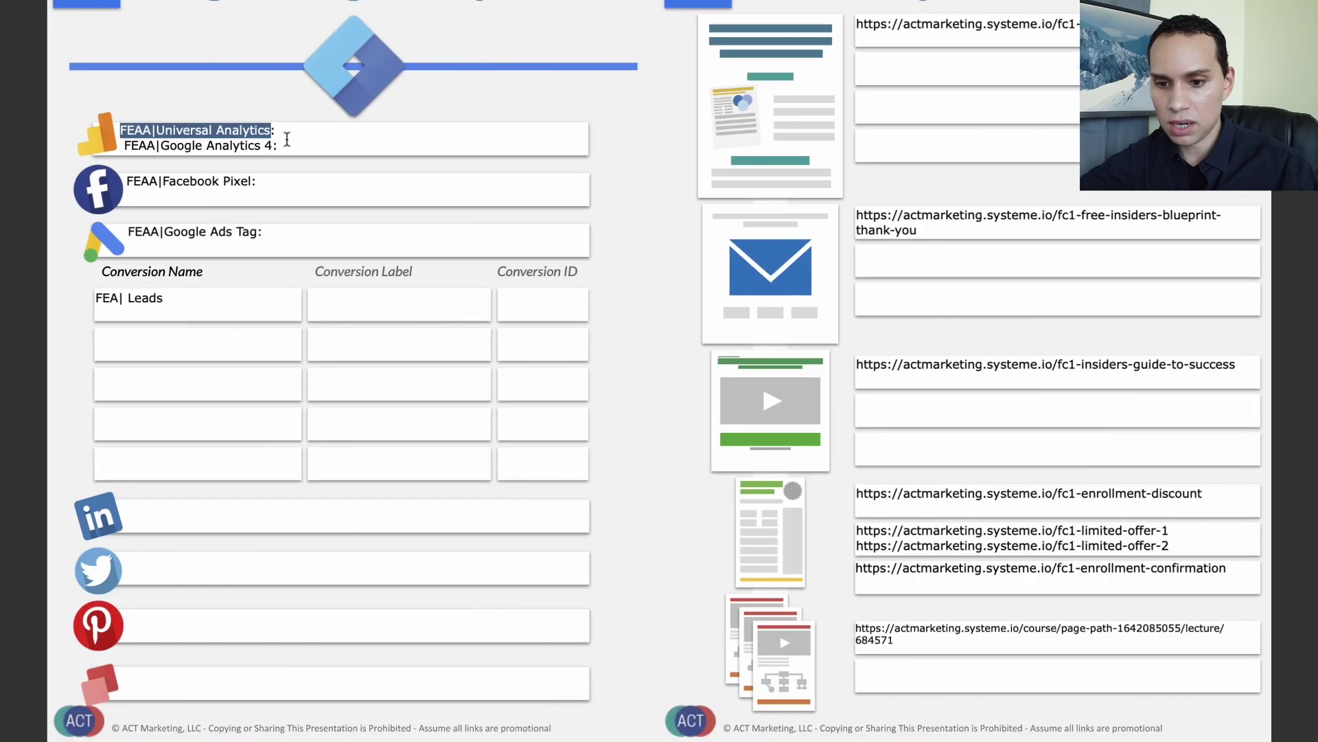
left_click(276, 130)
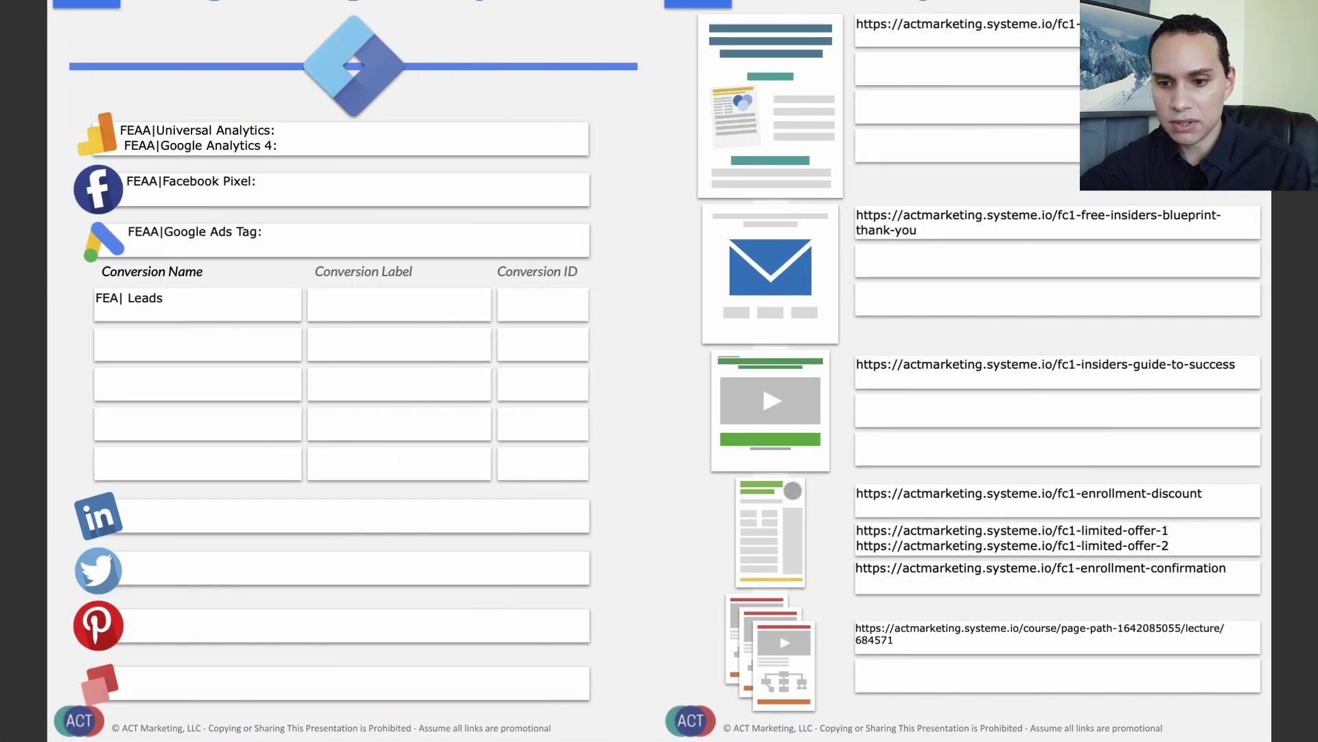
left_click_drag(276, 129, 120, 130)
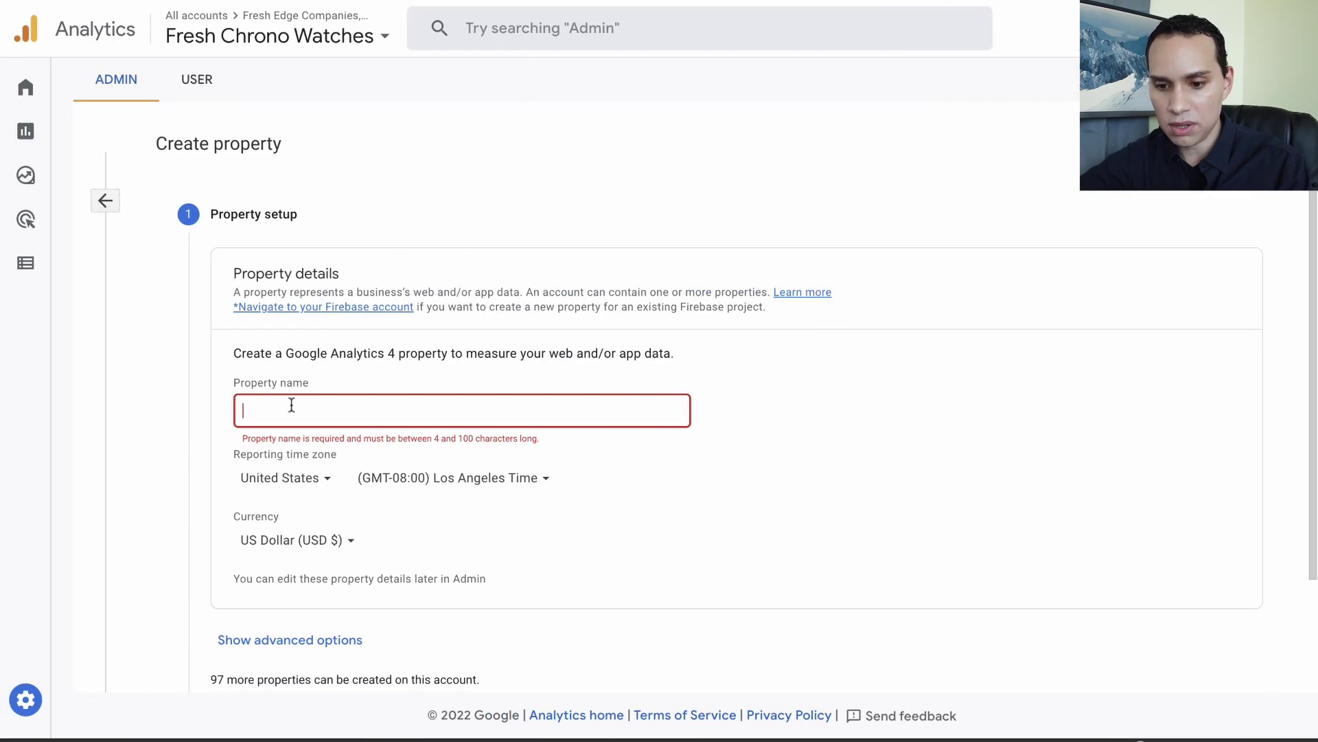
type("FEAA|Universal Analytics:")
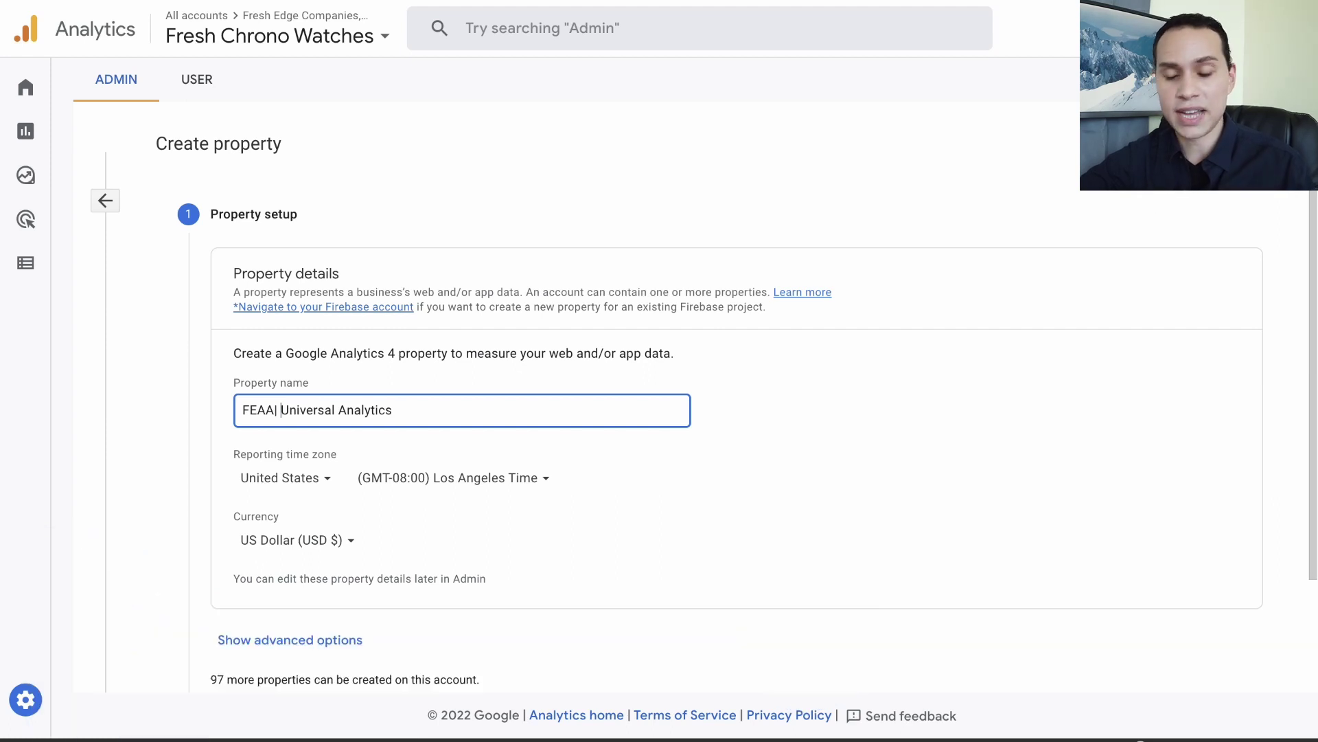
Step: Show the property's advanced options and enable creation of a Universal Analytics property
scroll(574, 384, "down", 2)
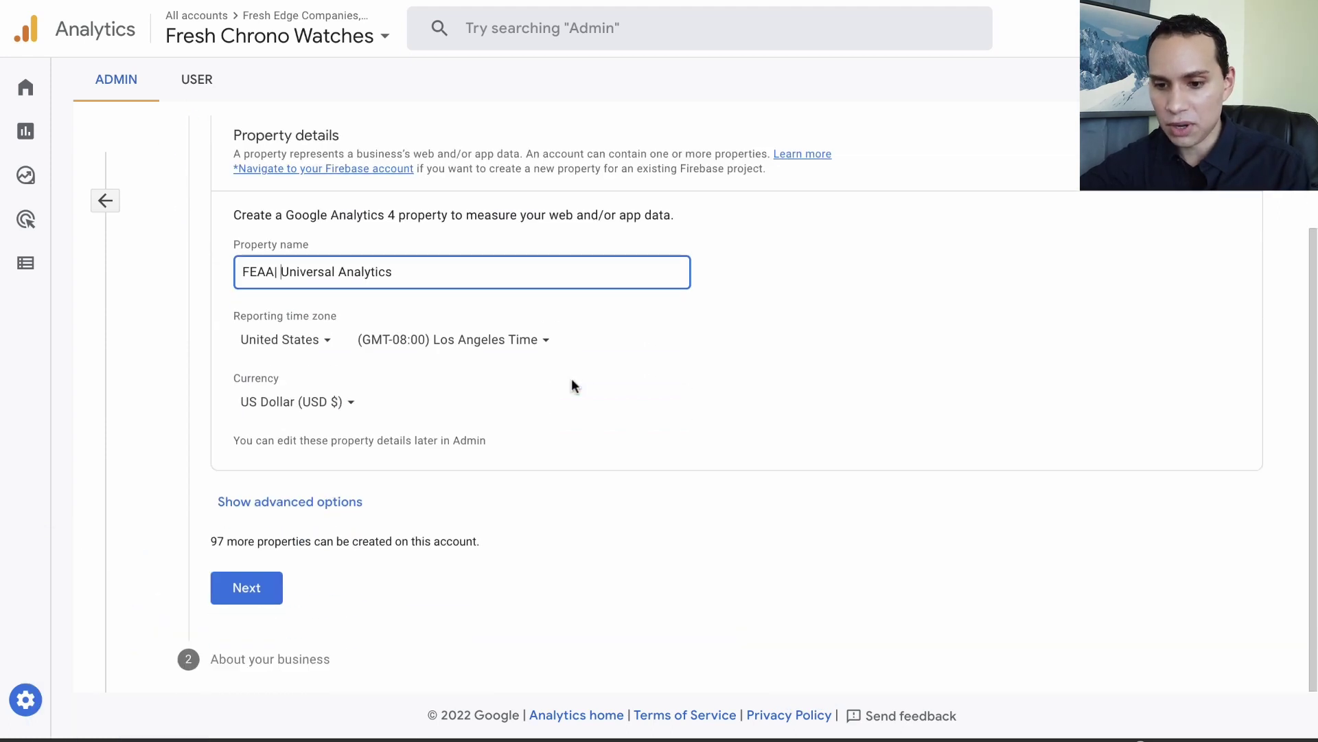
left_click(282, 502)
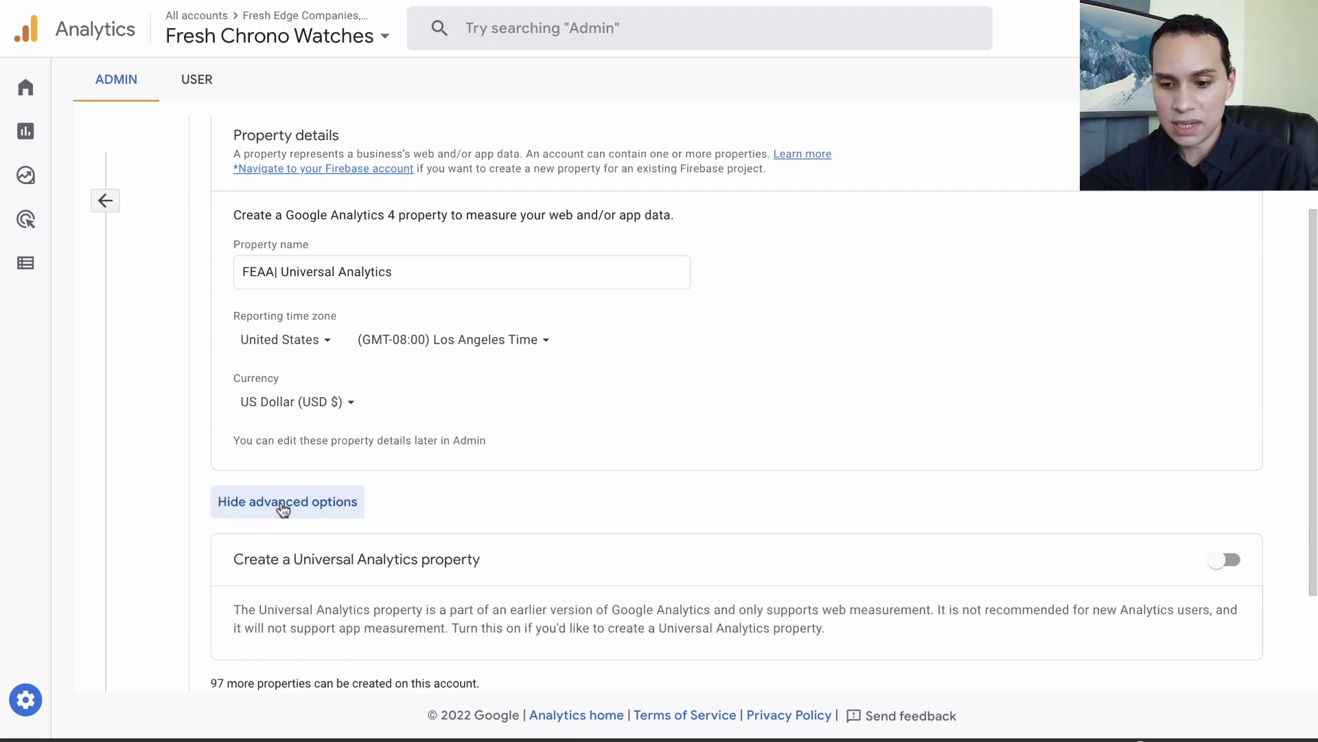
scroll(526, 490, "down", 2)
left_click_drag(230, 415, 533, 414)
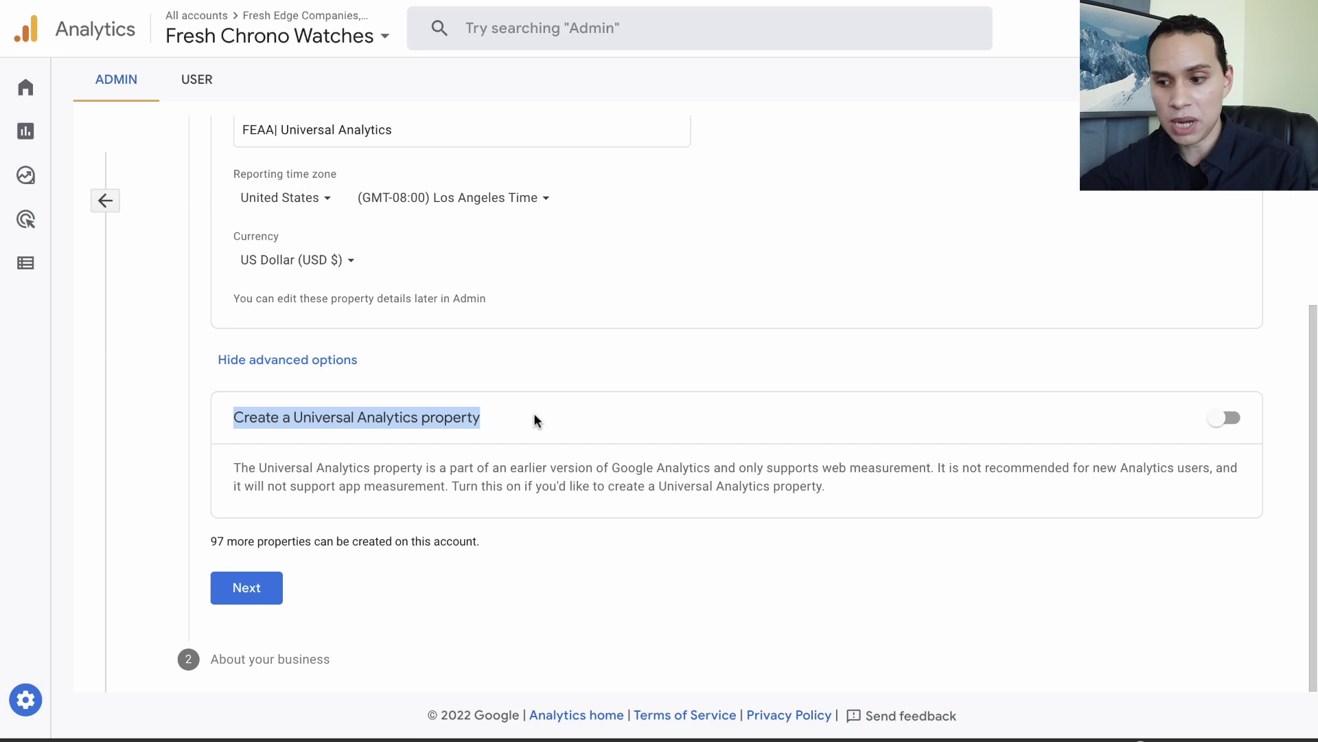
left_click(1227, 419)
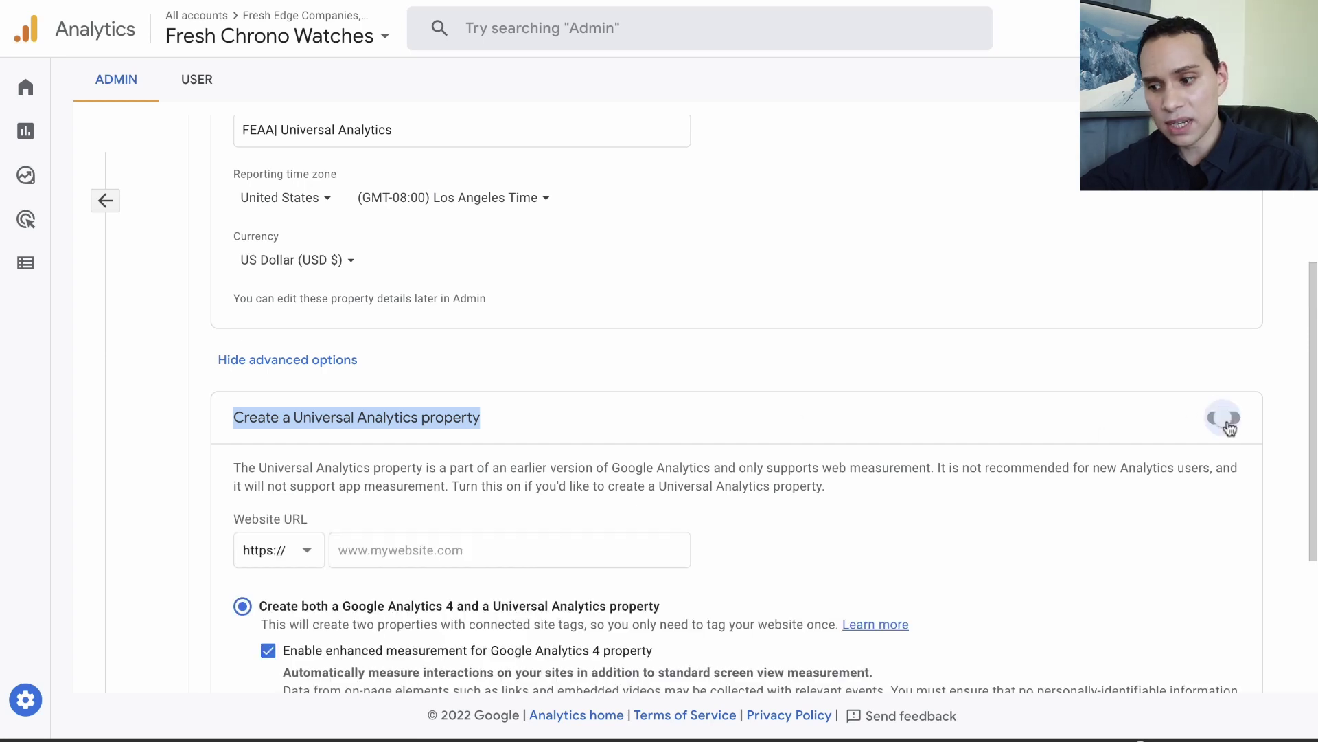
scroll(747, 464, "down", 4)
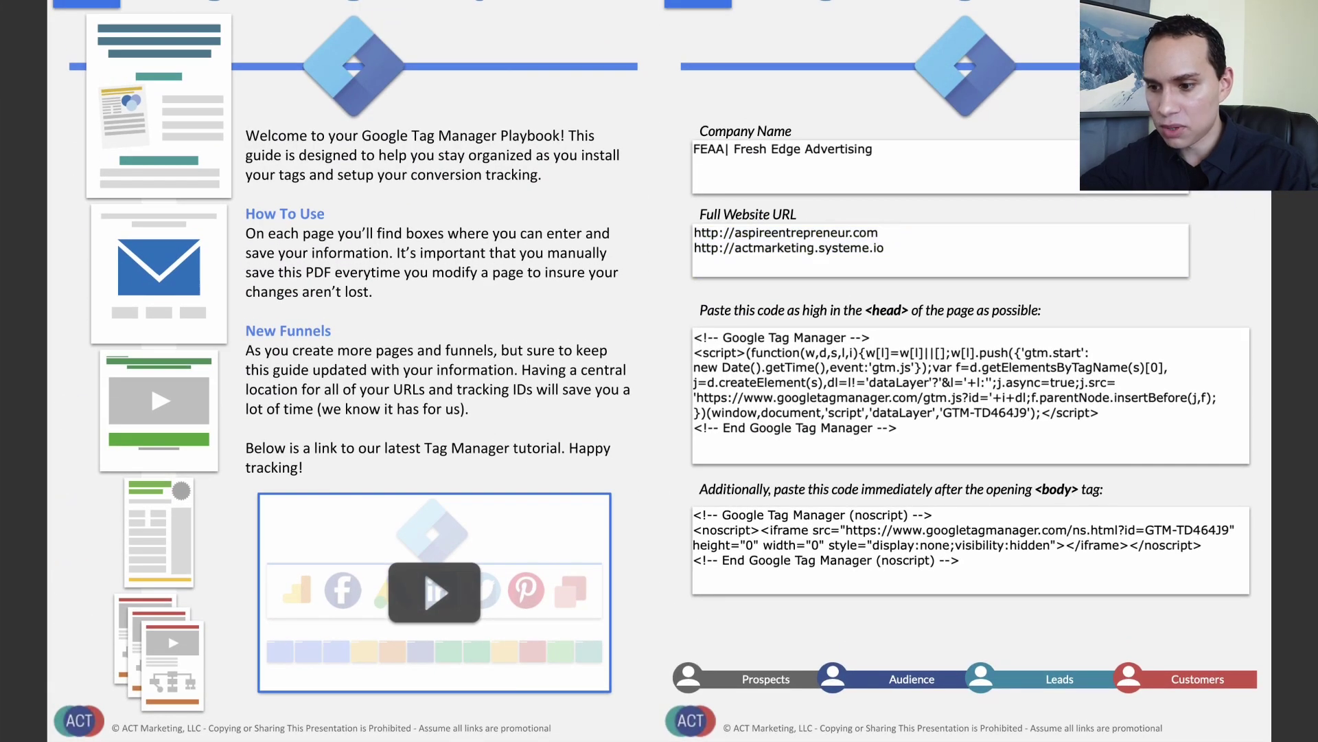
triple_click(788, 248)
triple_click(786, 232)
key("ctrl+c")
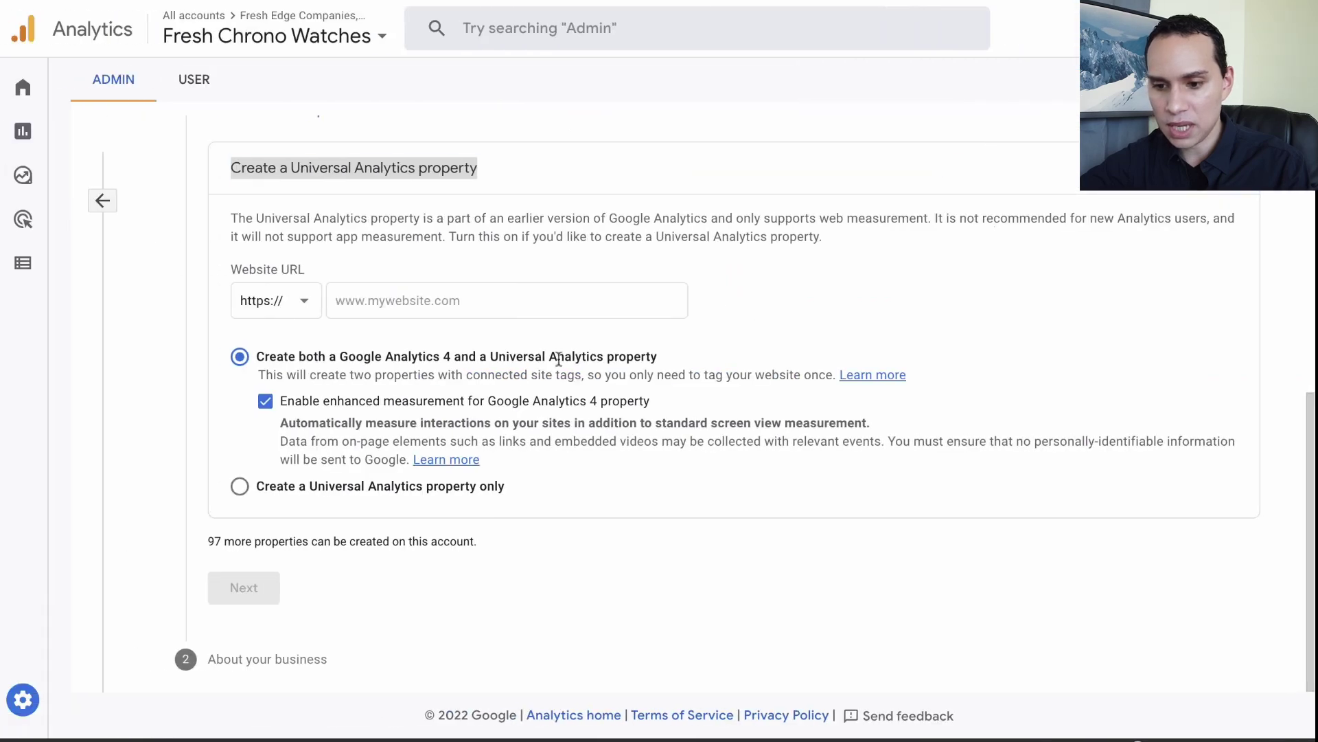
left_click(445, 304)
key("ctrl+v")
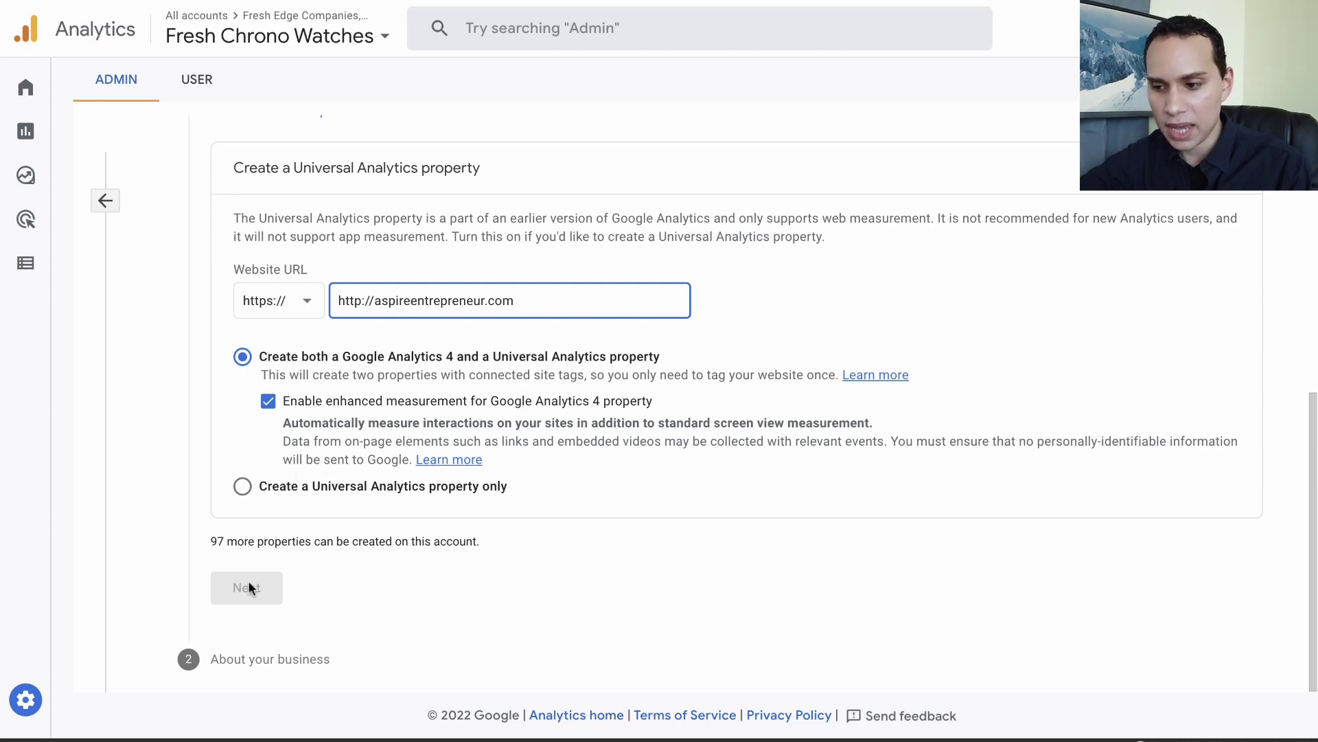
key("Home")
key("Delete")
key("Delete")
key("Delete")
key("Delete")
key("Delete")
key("Delete")
key("Delete")
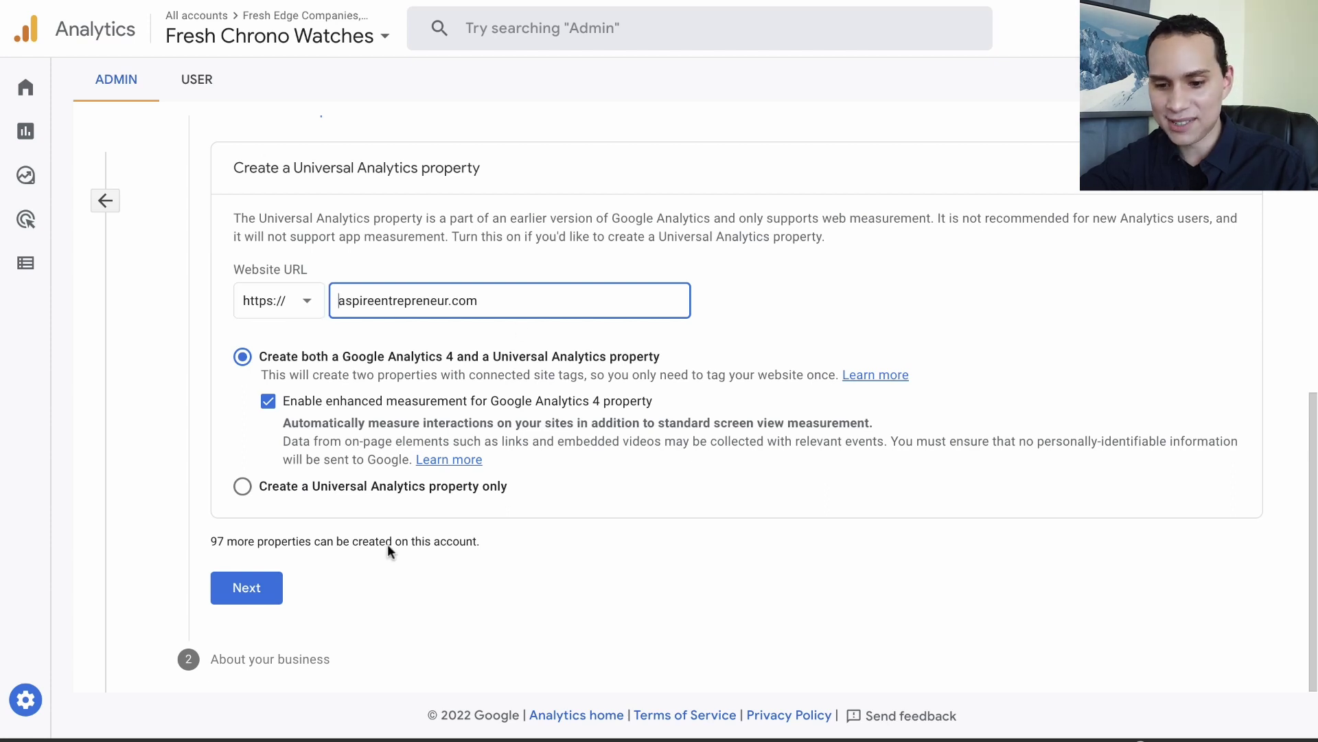
left_click(259, 592)
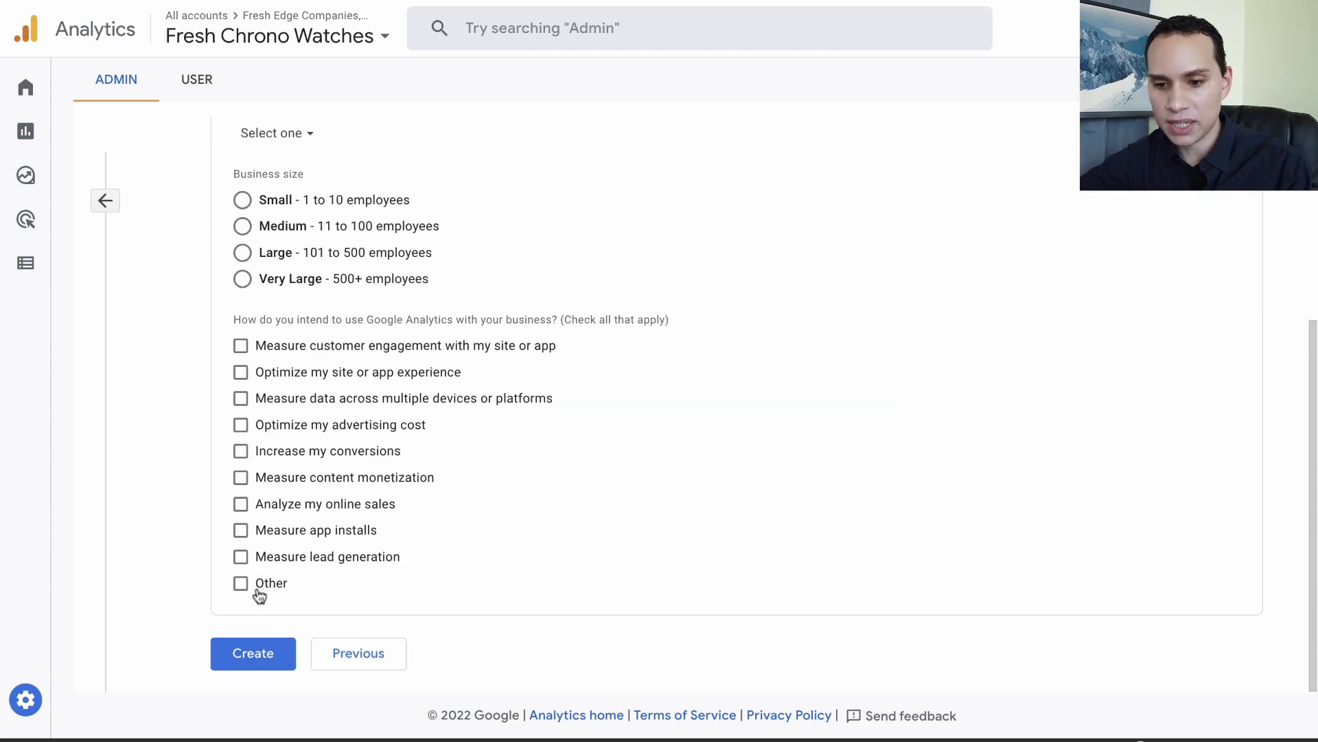
Step: Set business size to Small, check customer engagement, advertising cost and online sales as intended uses, and create the property
left_click(334, 204)
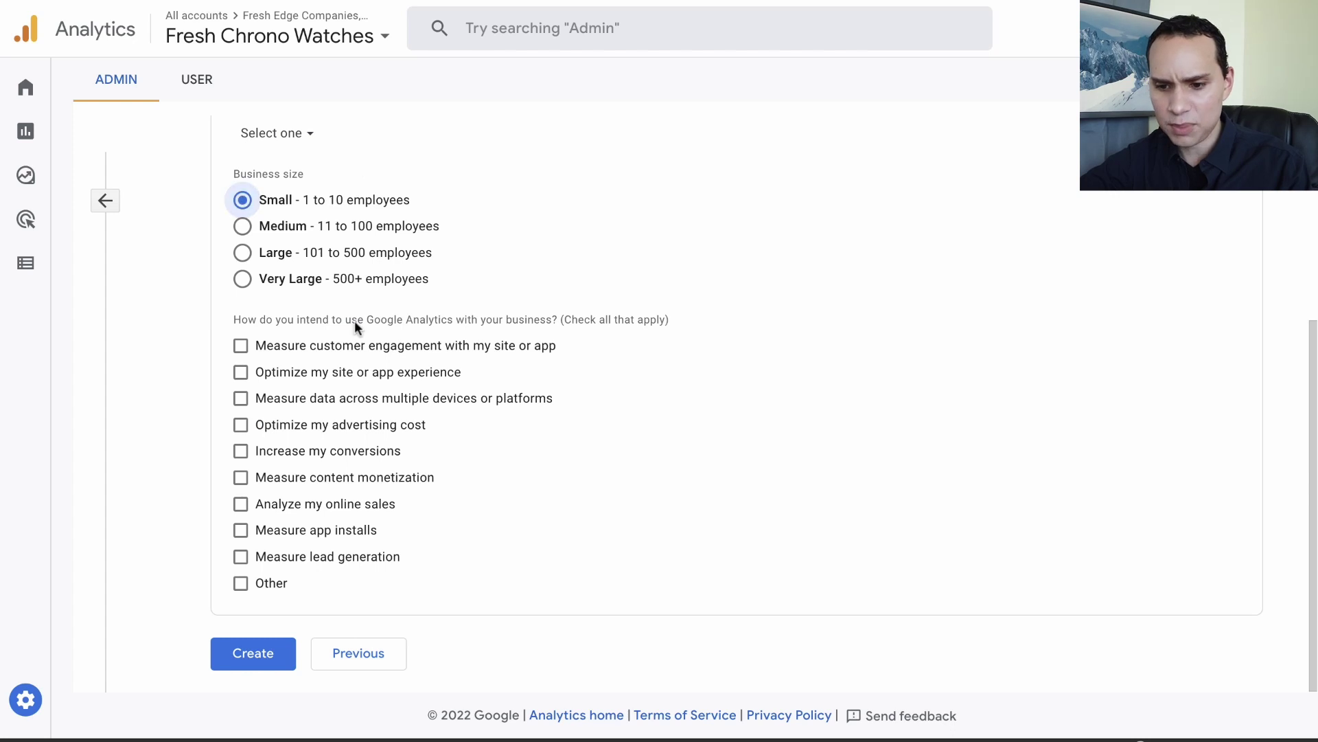
left_click(404, 352)
left_click(307, 429)
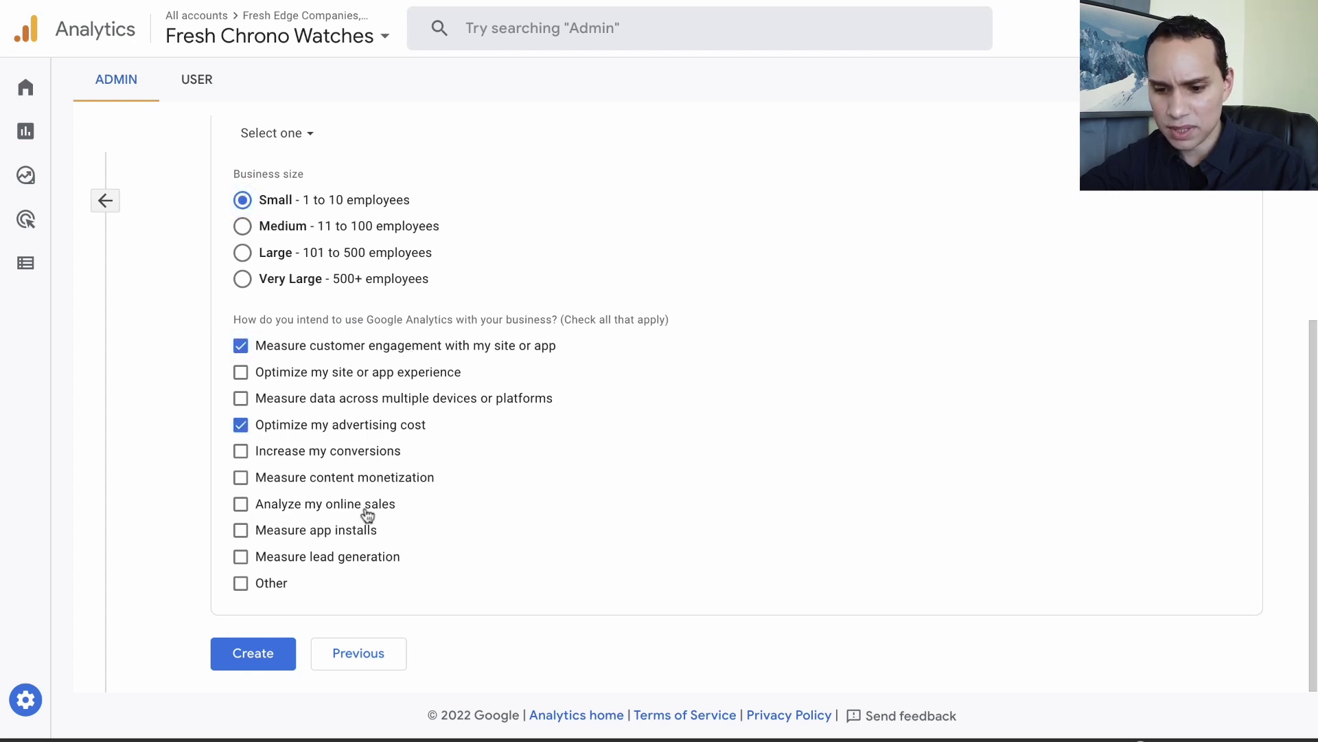
left_click(325, 507)
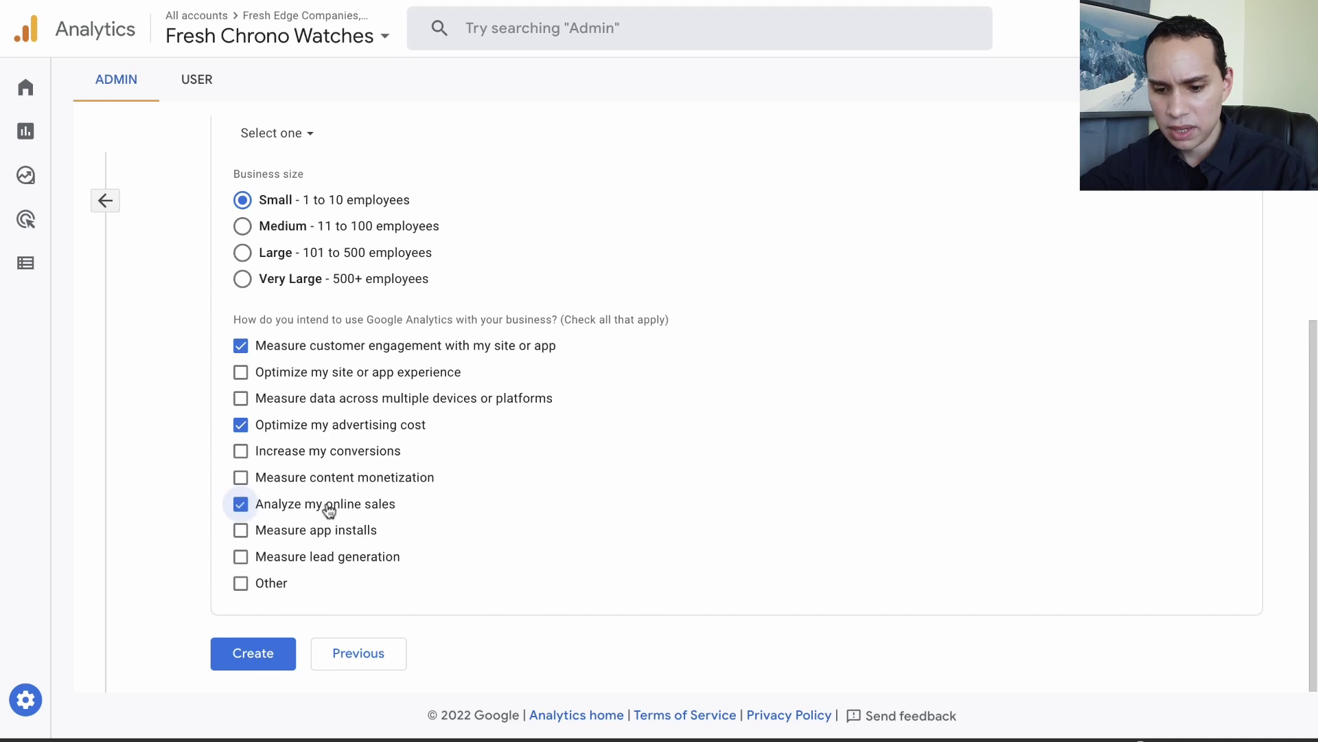
left_click(267, 661)
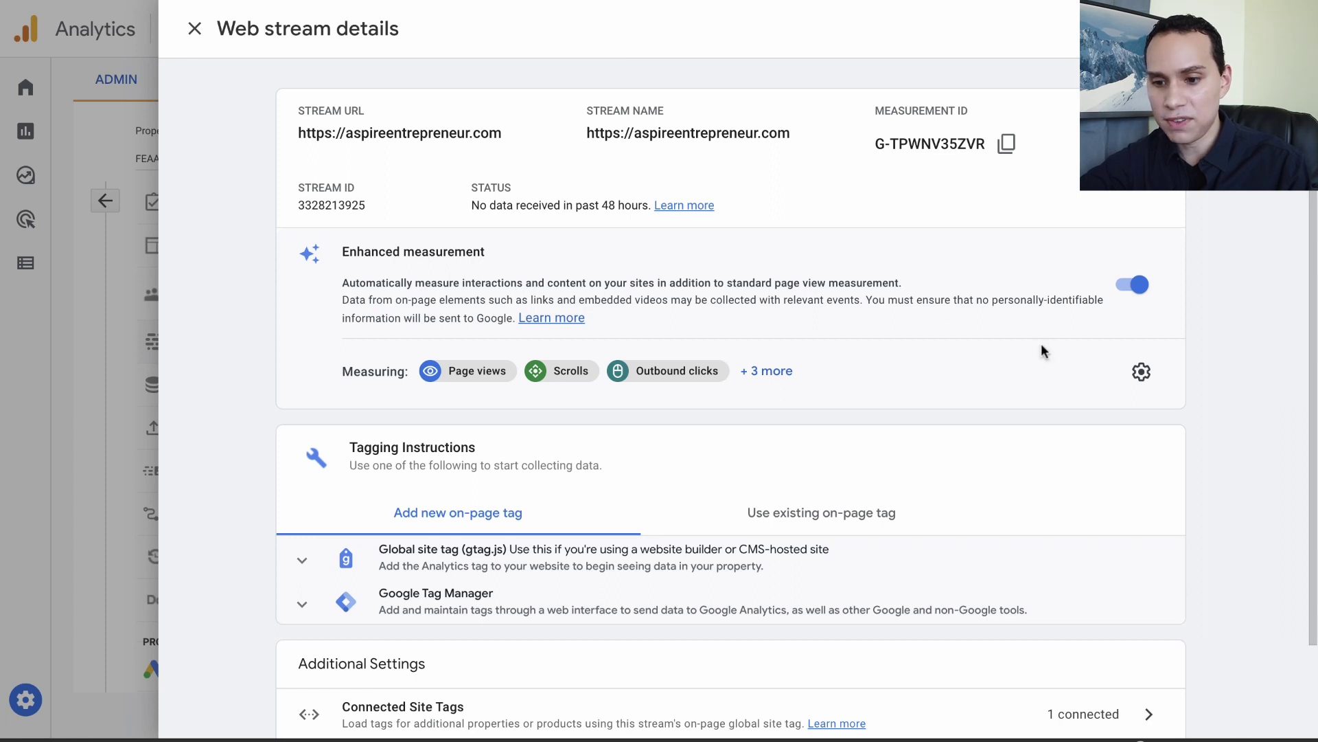
Step: Copy the web stream's measurement ID and paste it after "FEAA|Google Analytics 4:" in the playbook PDF
left_click(1007, 144)
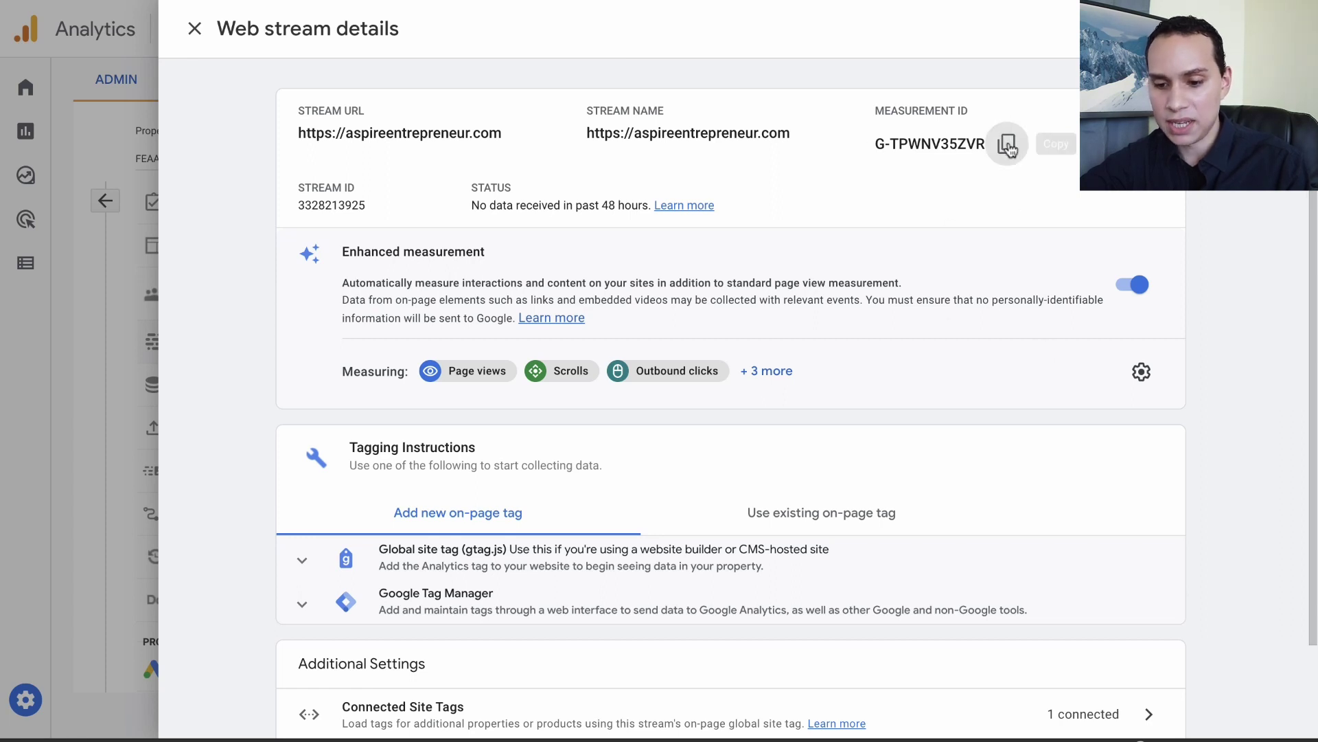
scroll(730, 406, "down", 2)
scroll(692, 553, "up", 2)
left_click(1011, 150)
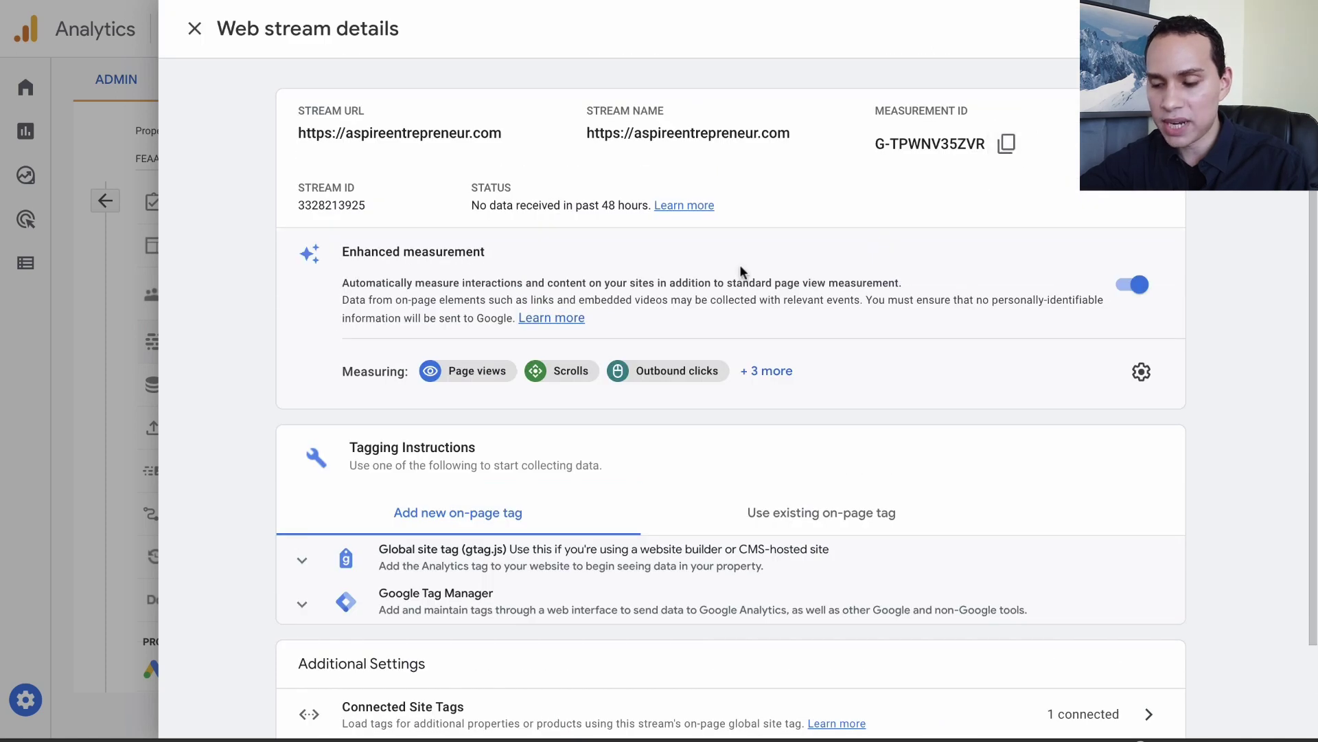
key("ctrl+Right")
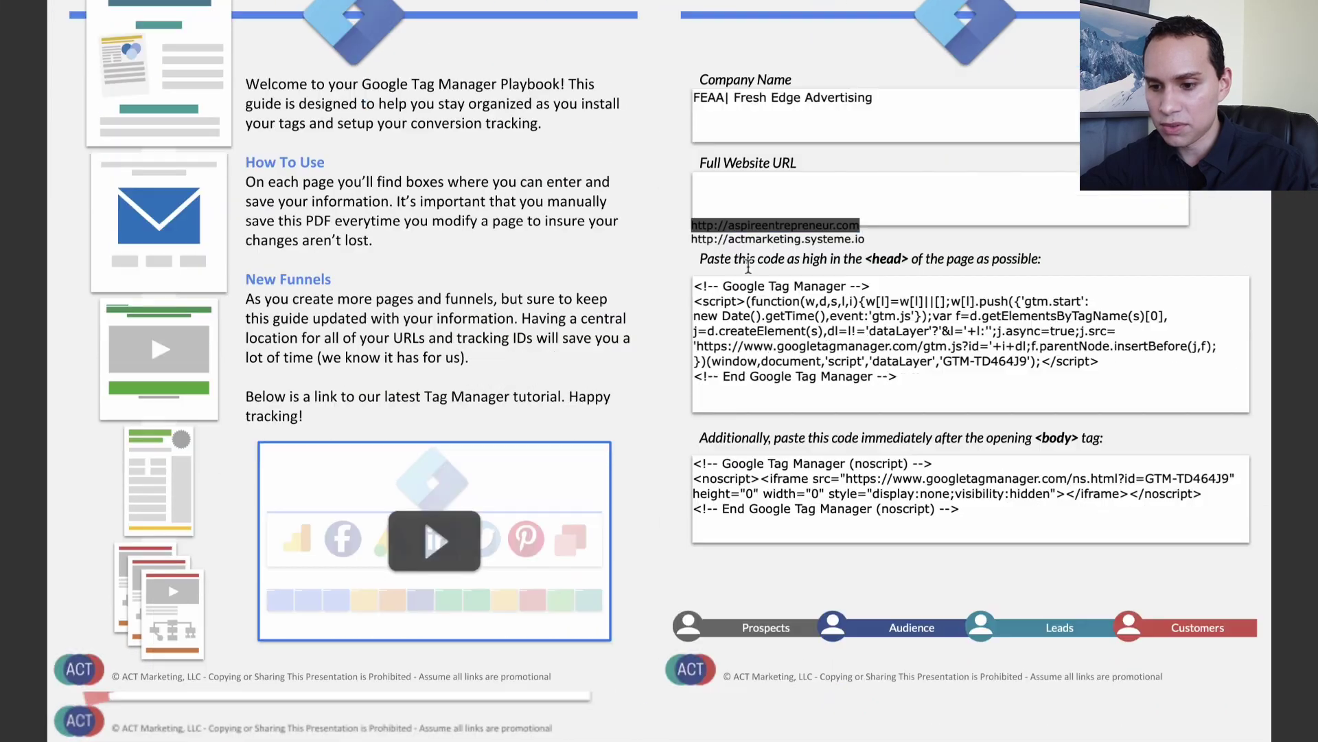
scroll(748, 267, "down", 10)
left_click(292, 135)
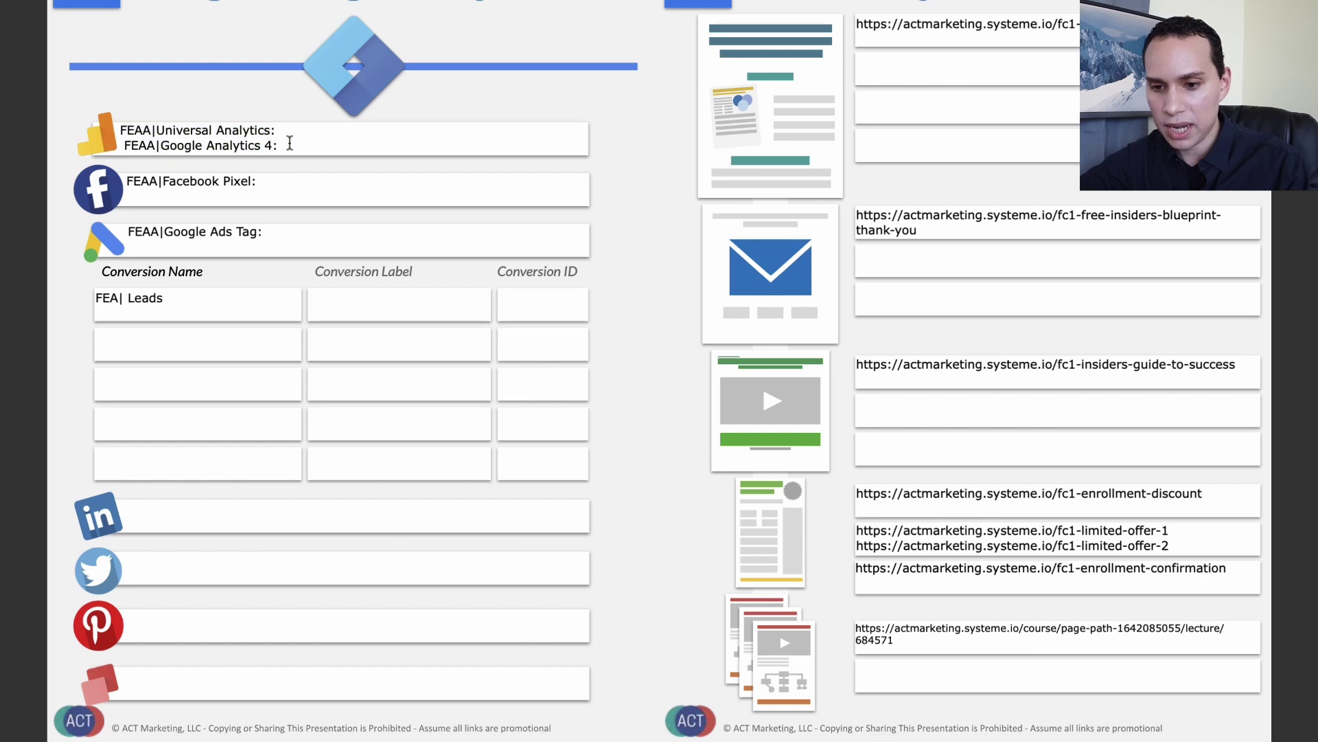
key("ctrl+v")
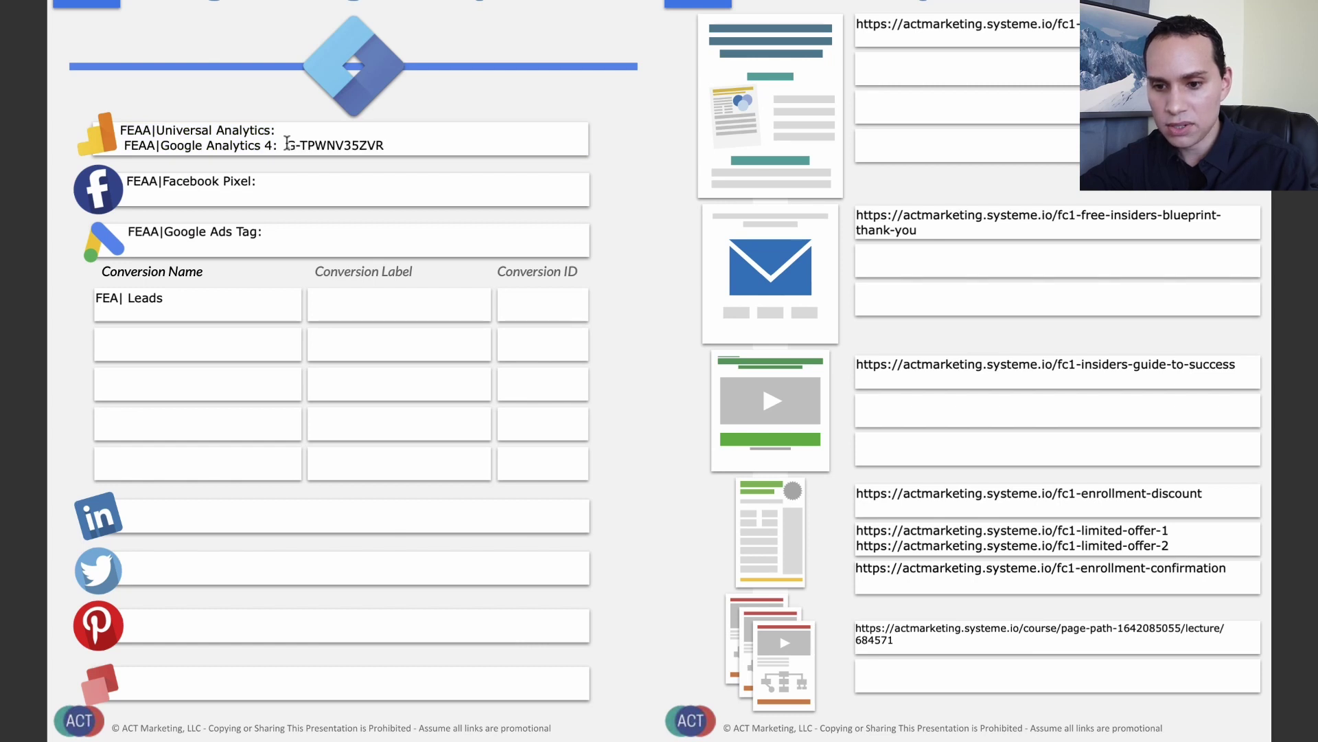
Step: Switch back to Analytics, leave the web stream details for the admin overview, and look through the account's property list
key("ctrl+Left")
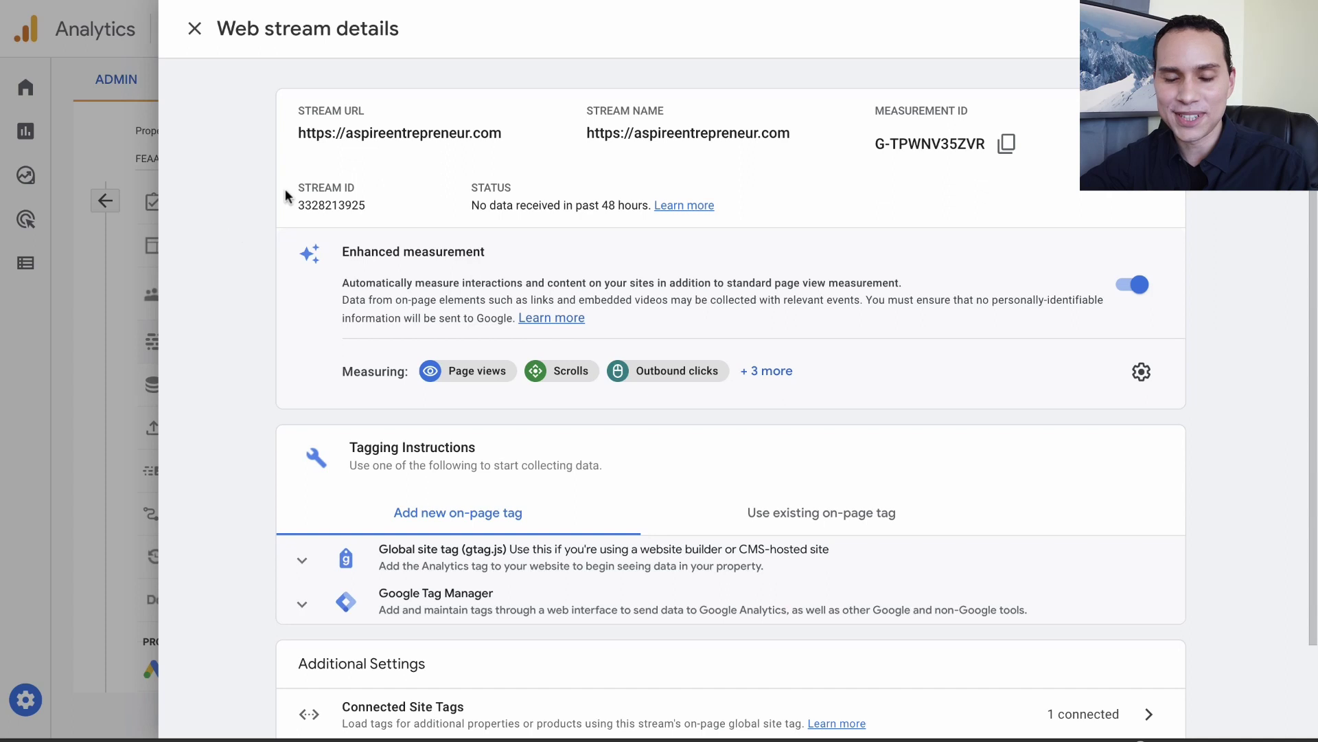
left_click(195, 29)
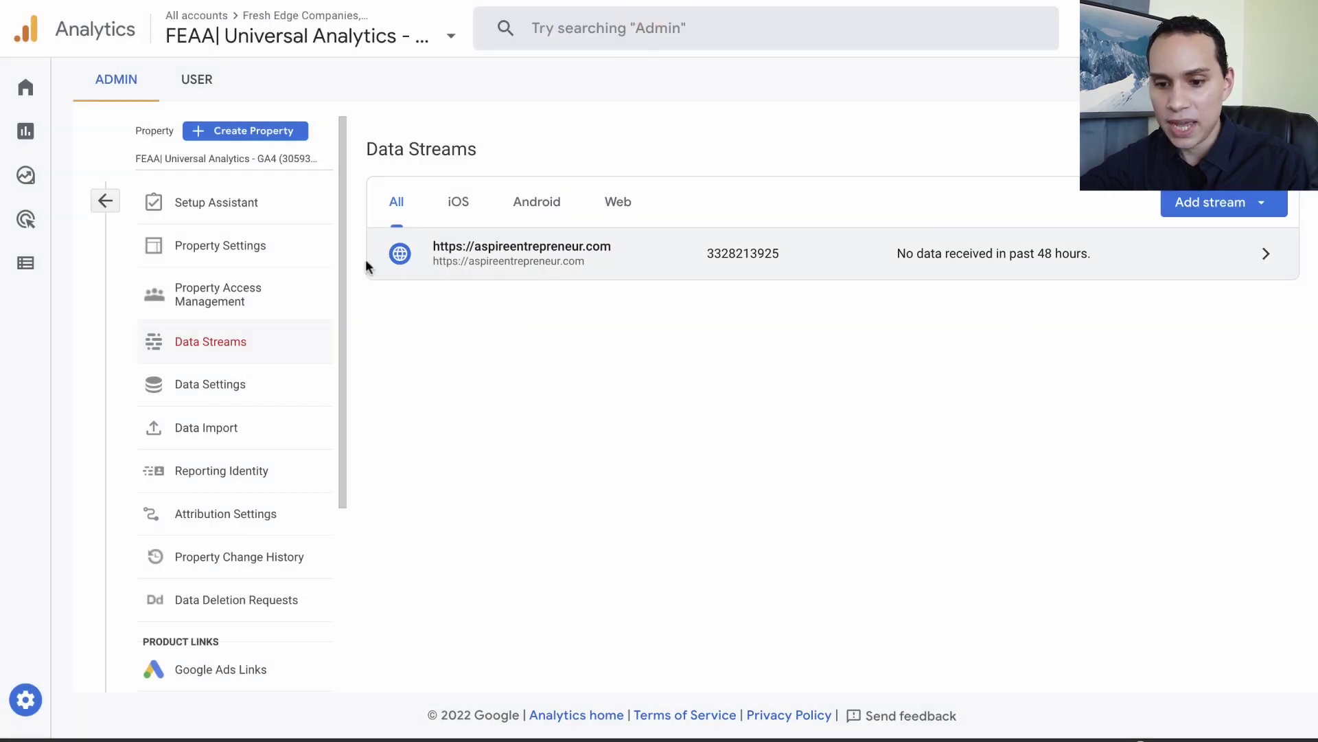
left_click(106, 203)
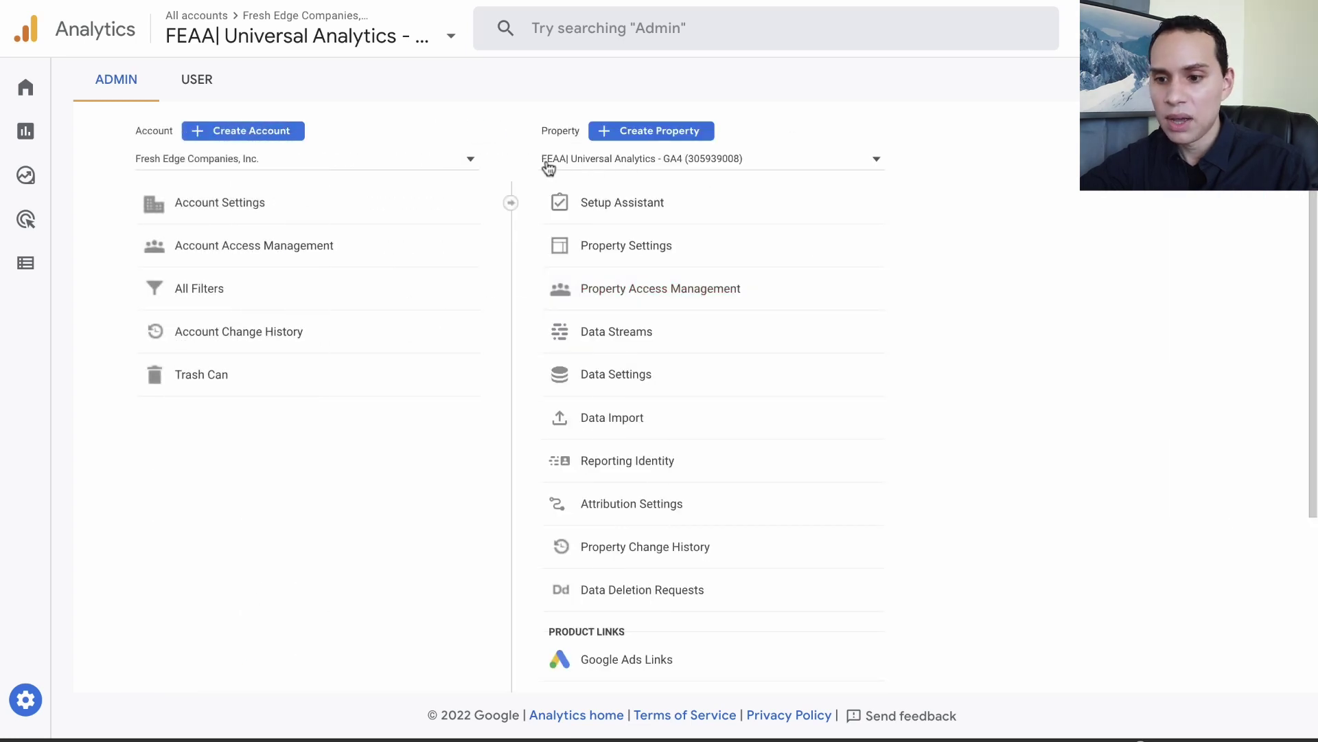
left_click(665, 163)
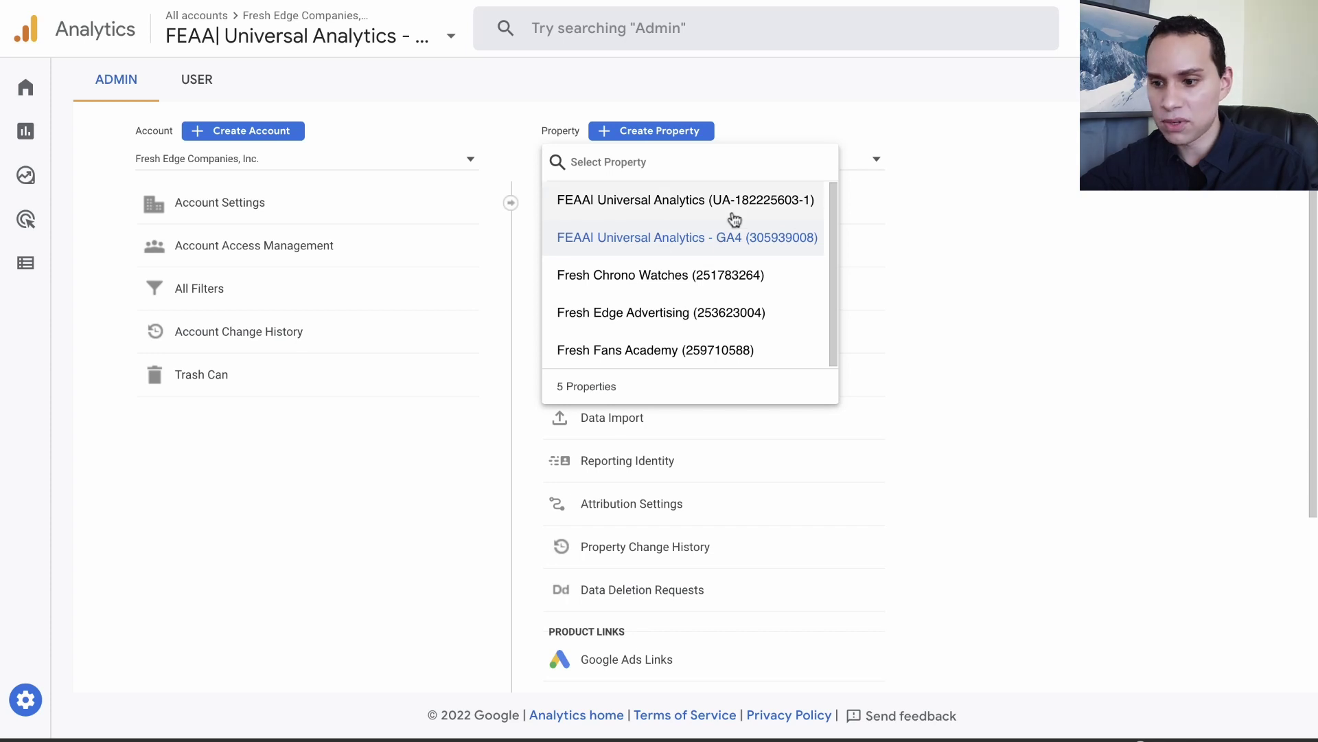
left_click(932, 223)
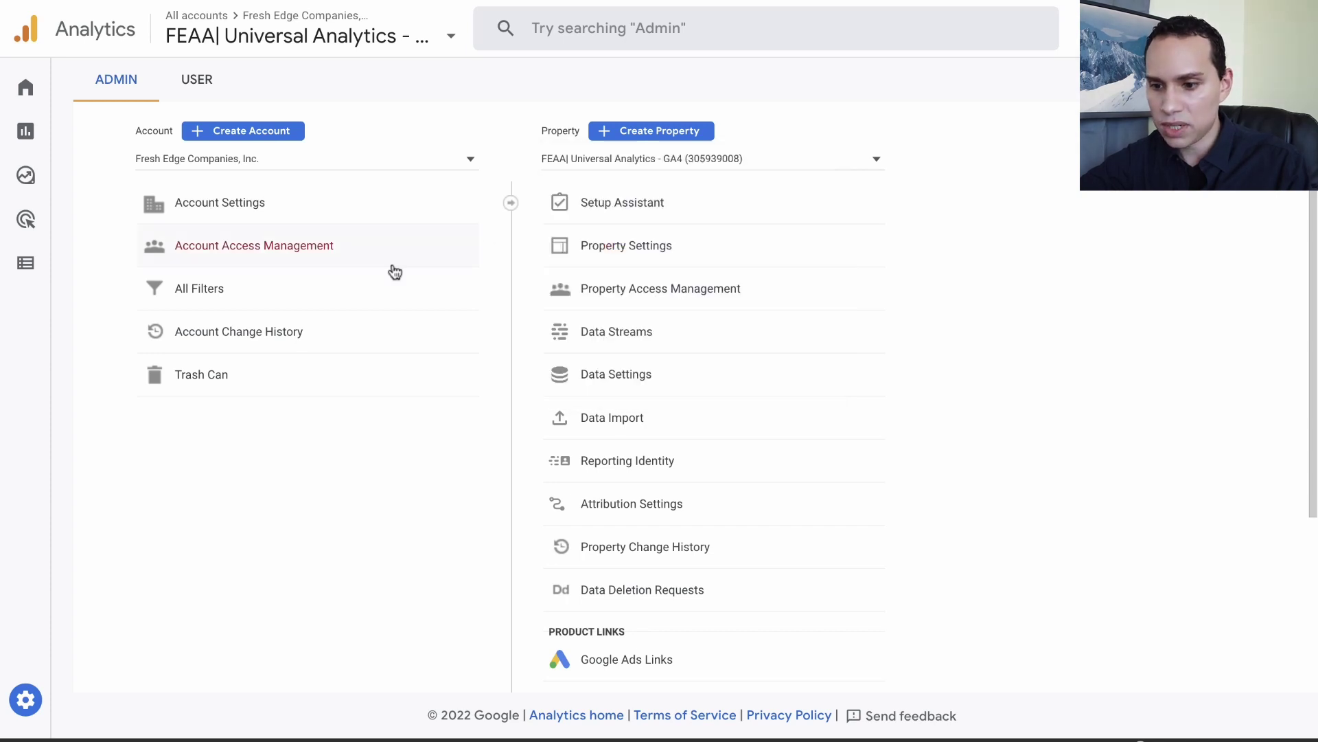
Step: Rename the GA4 property to "FEAA| Google Analytics 4" in its property settings and save
left_click(628, 249)
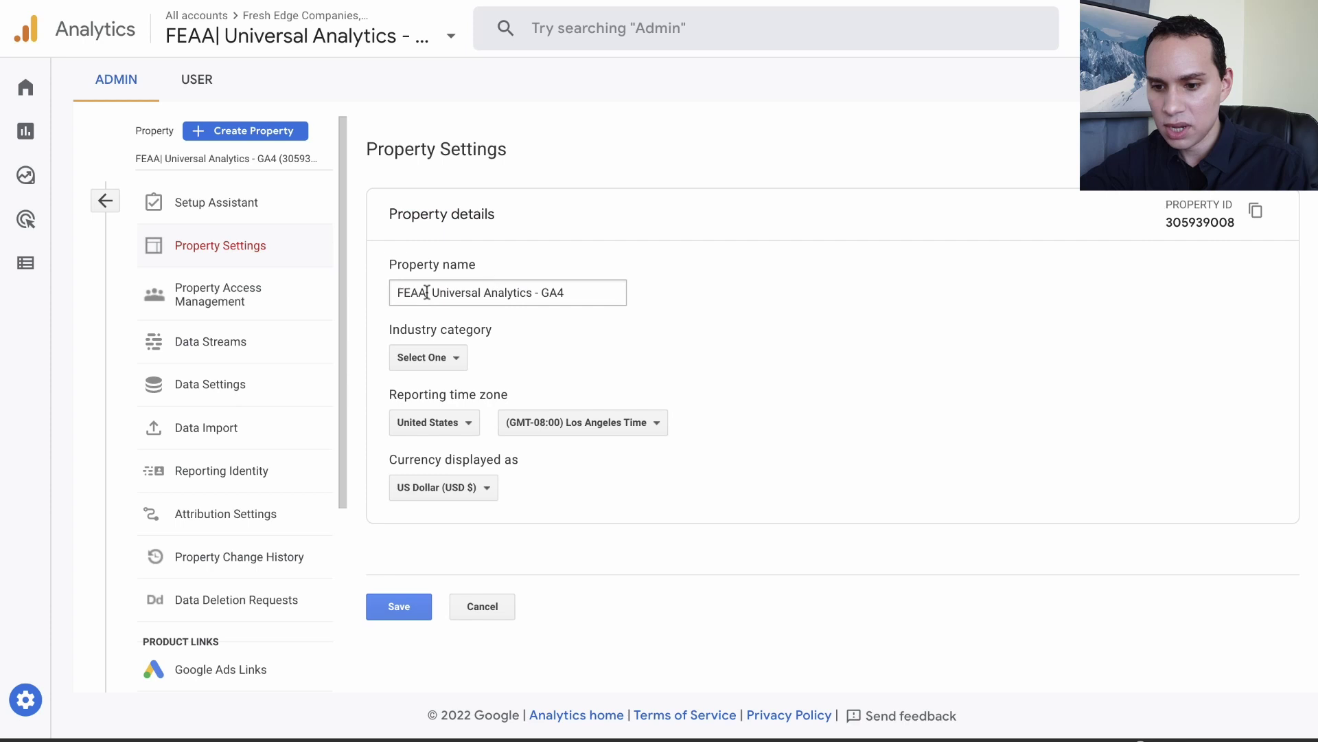
left_click_drag(435, 292, 630, 293)
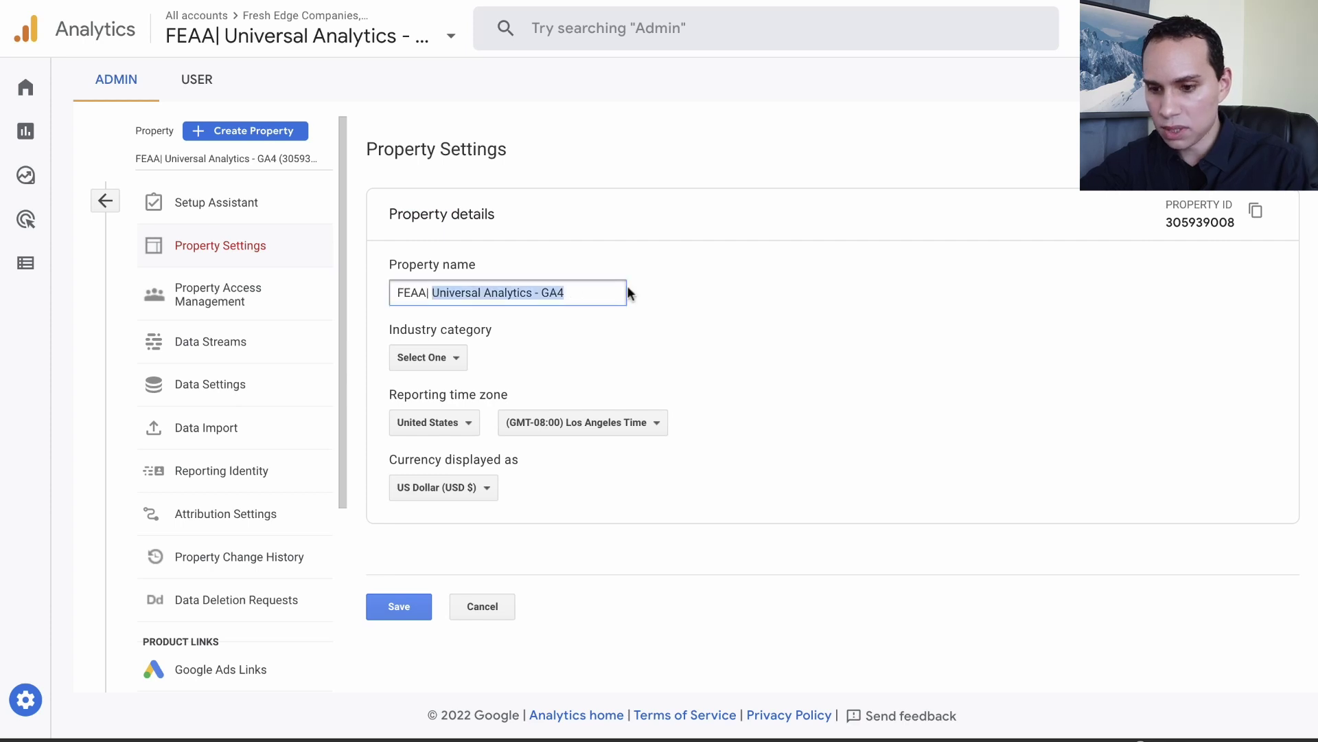
type("Googl")
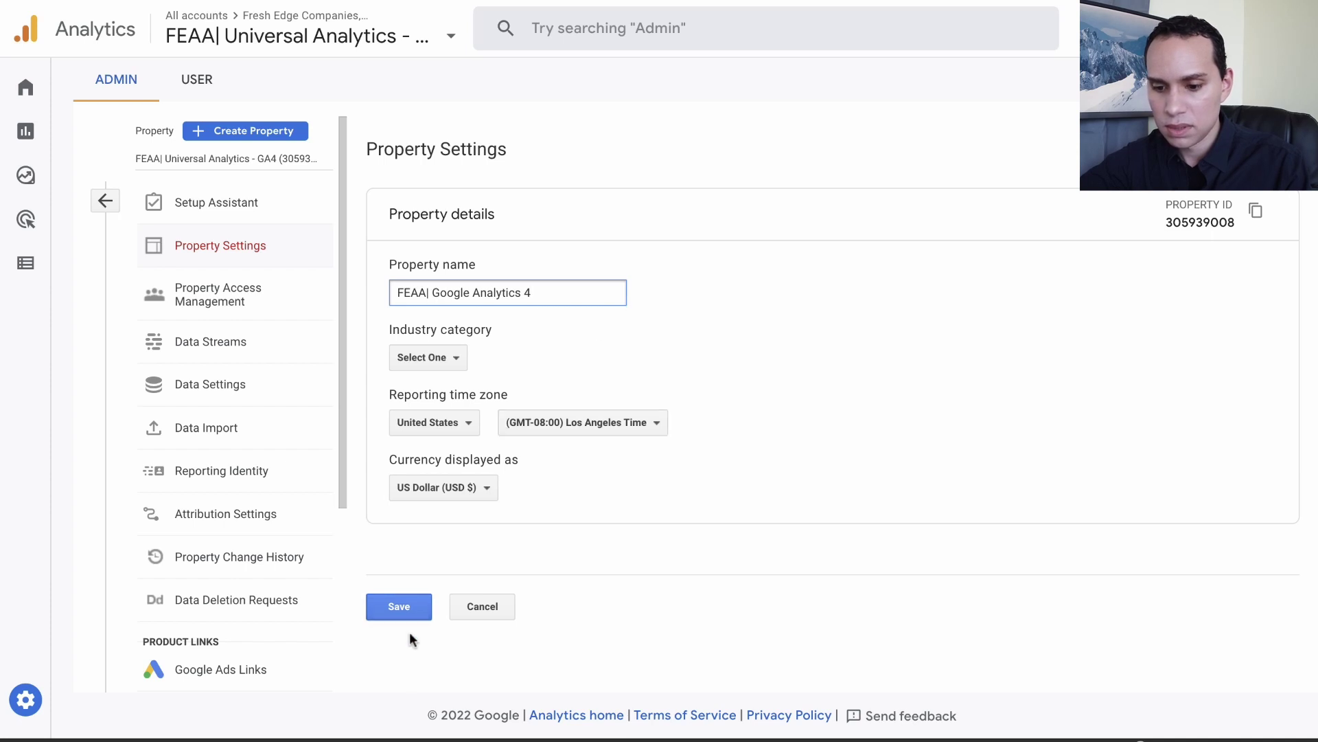
left_click(406, 609)
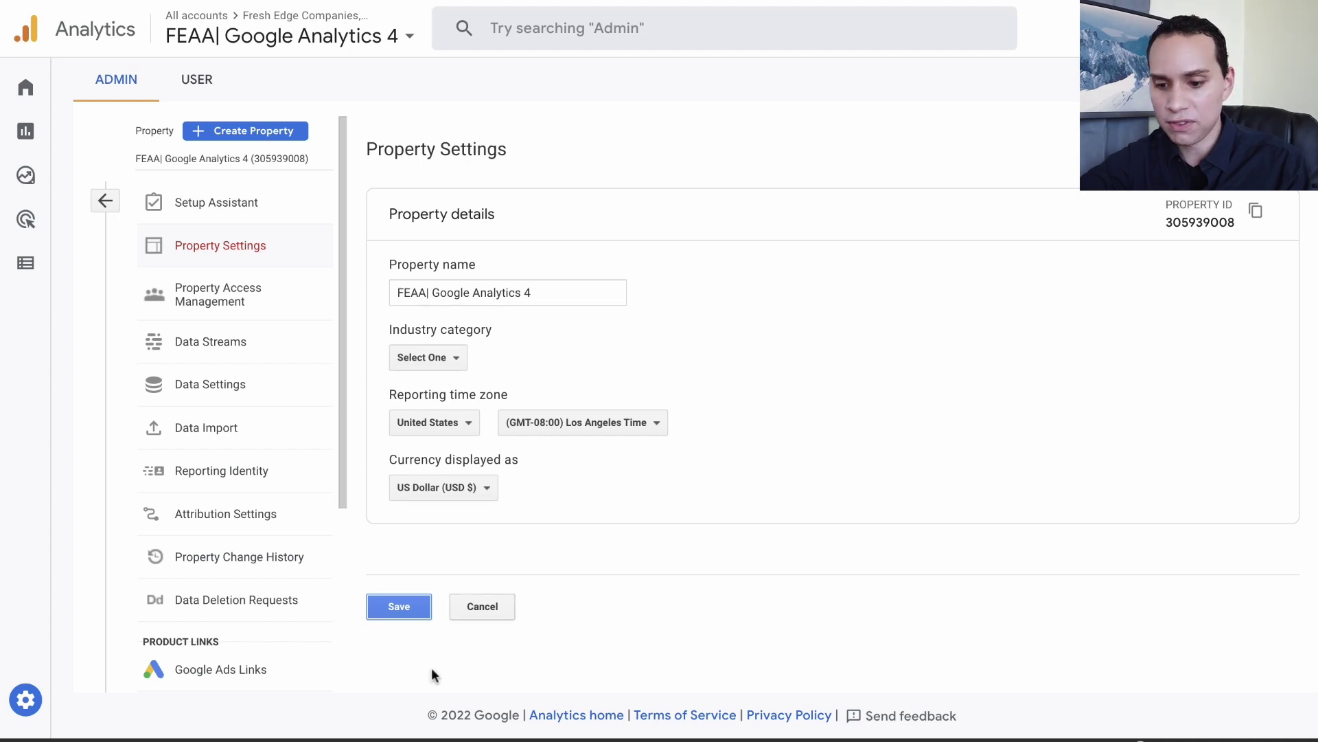
left_click(400, 608)
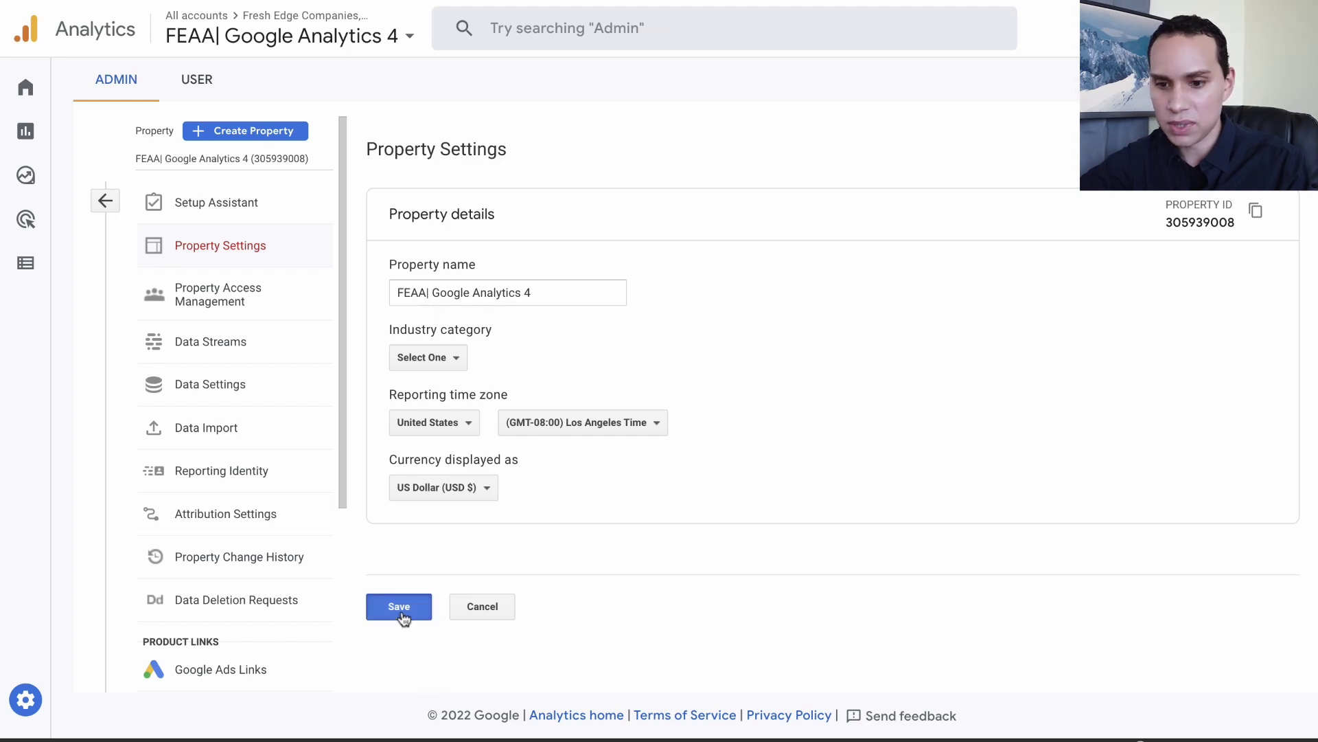
Step: Return to the admin overview and check the FEAA entries in the property list
left_click(106, 201)
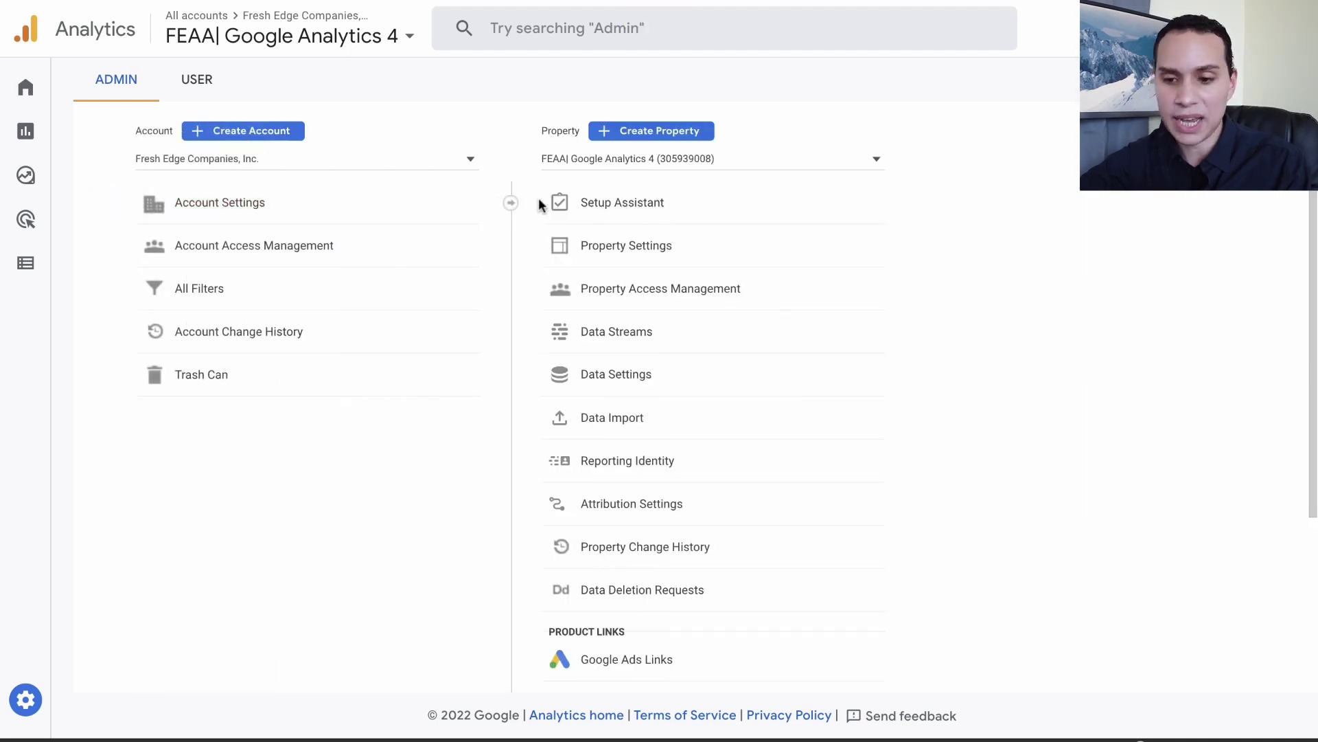
left_click(732, 163)
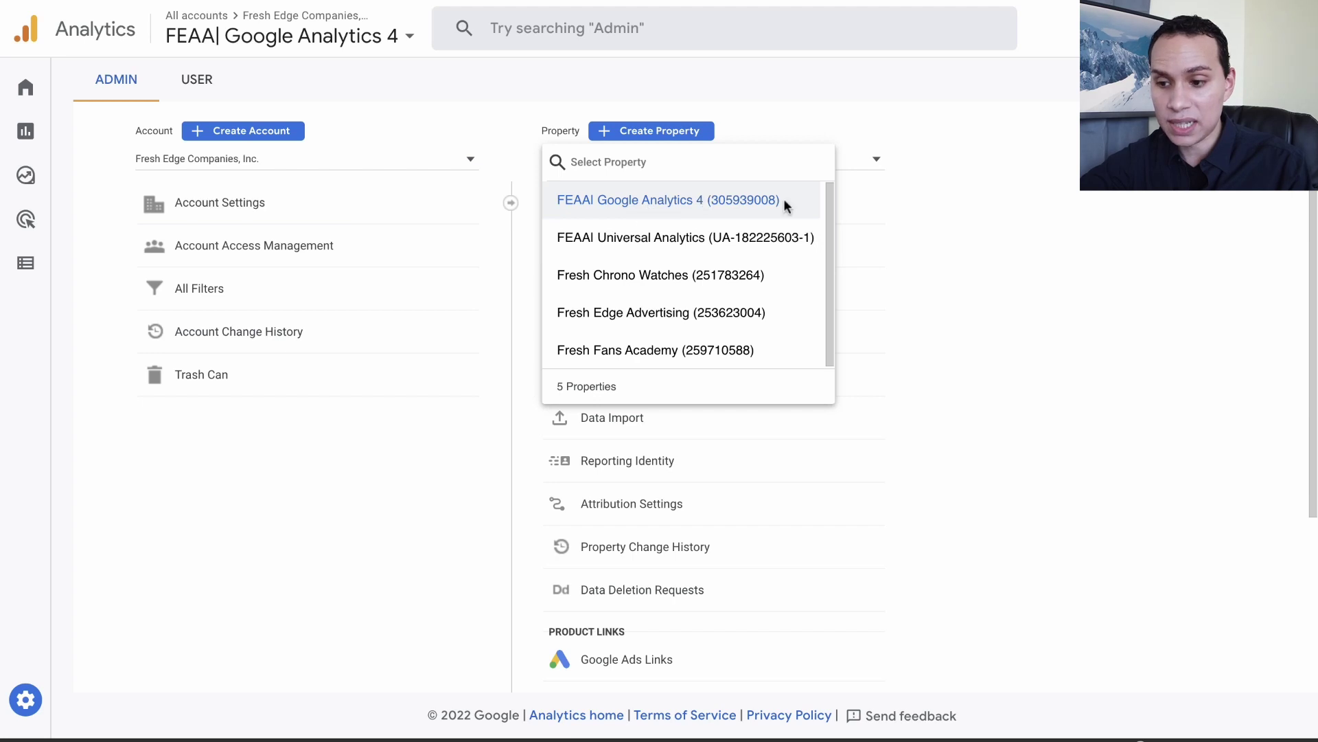
left_click(962, 219)
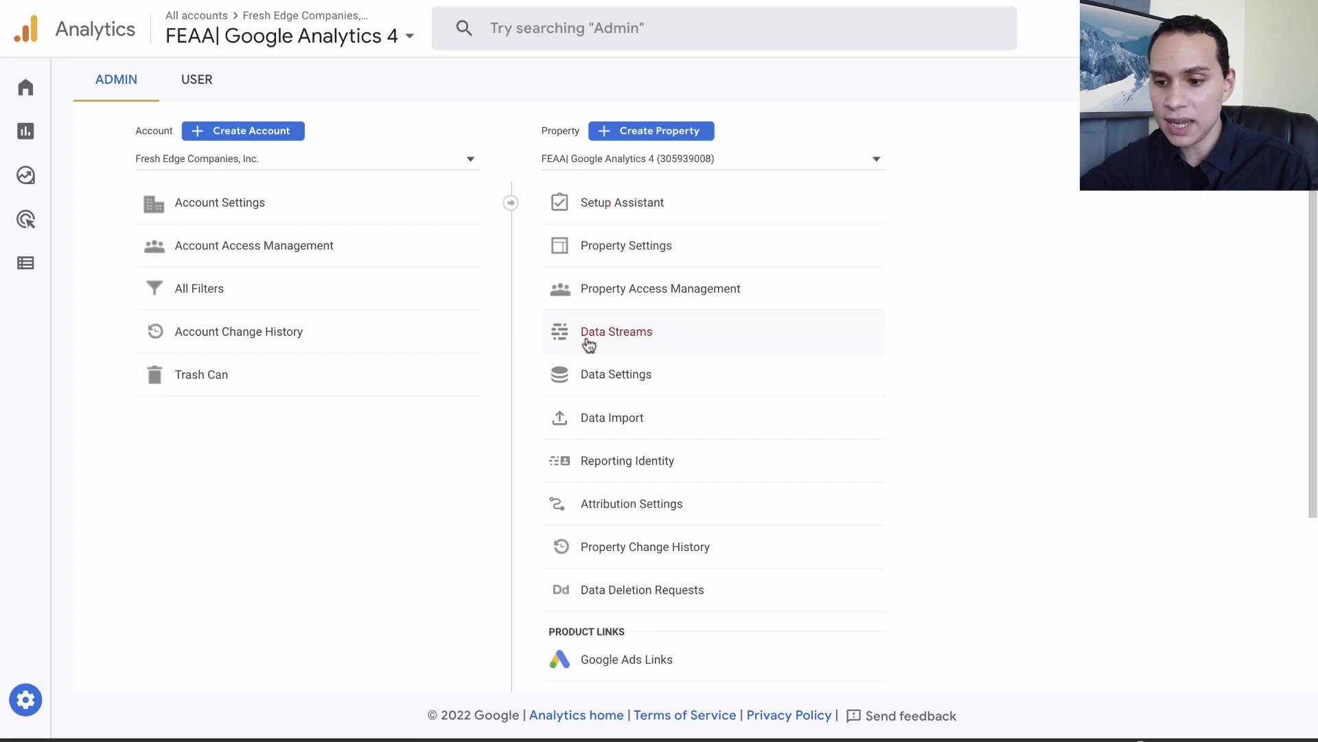
Step: Review the aspireentrepreneur.com web stream's details, including its measurement ID and tagging instructions, and close them
left_click(607, 335)
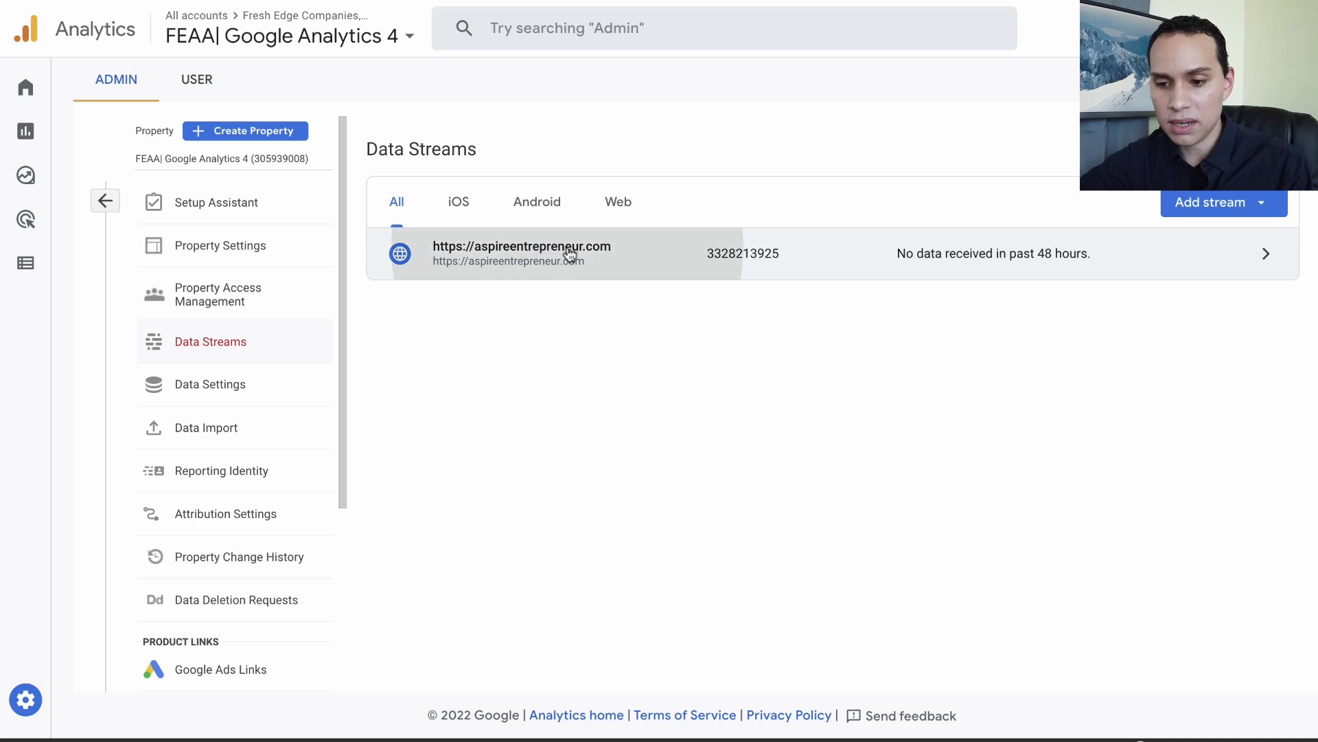
left_click(569, 255)
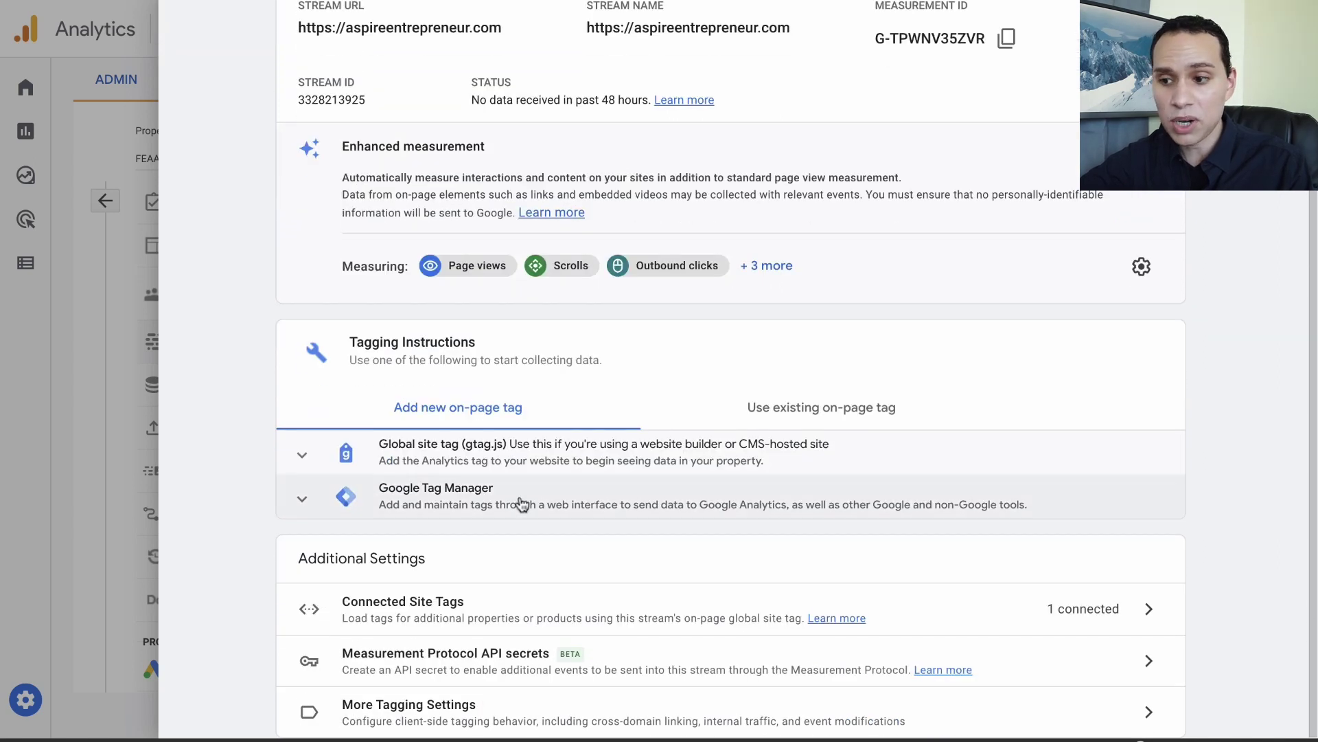
scroll(522, 503, "up", 2)
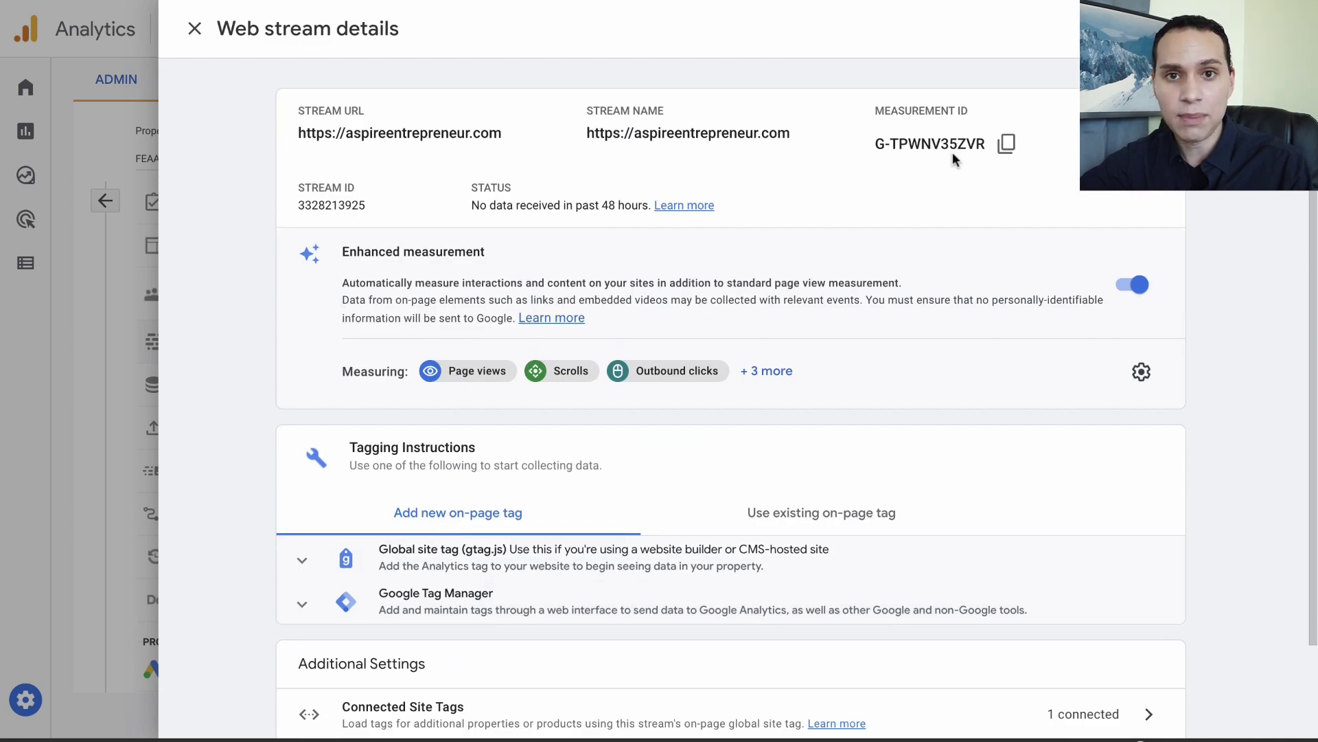
left_click(194, 28)
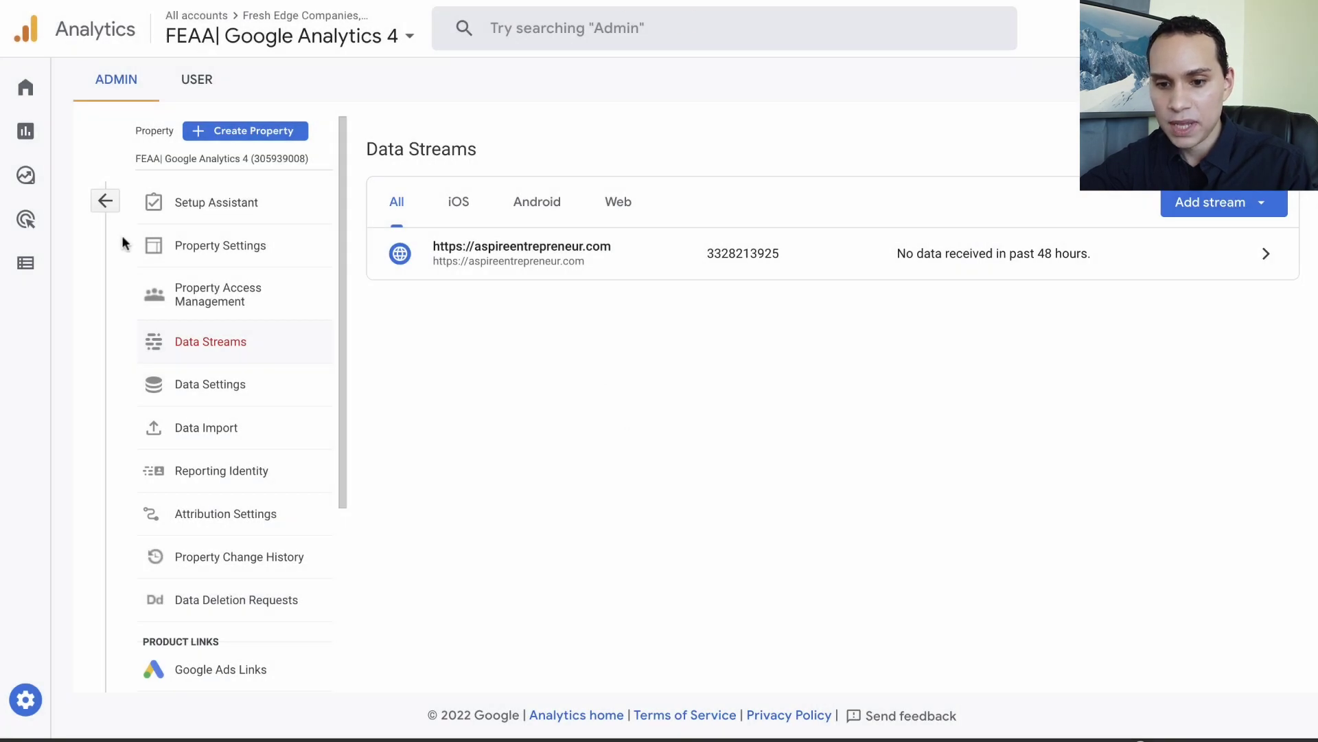
Step: Switch to the FEAA| Universal Analytics property and show its property settings
left_click(105, 200)
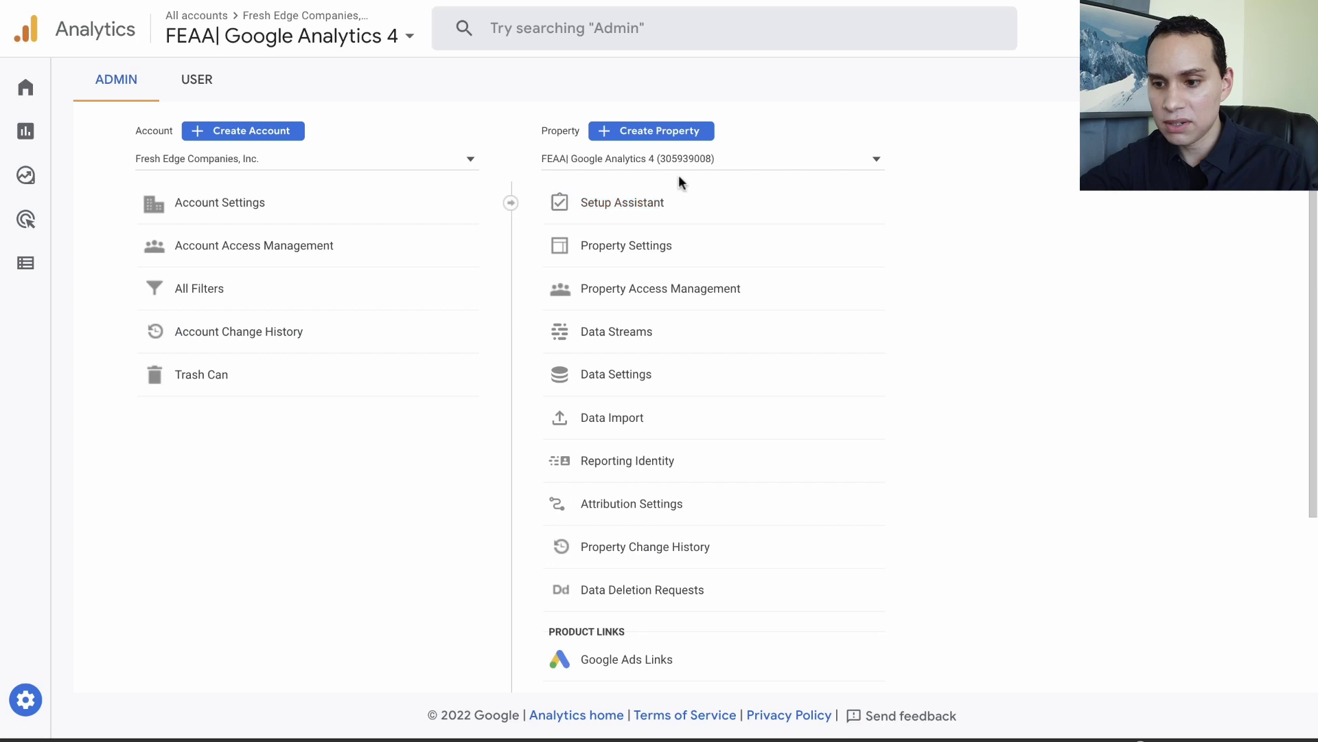
left_click(688, 165)
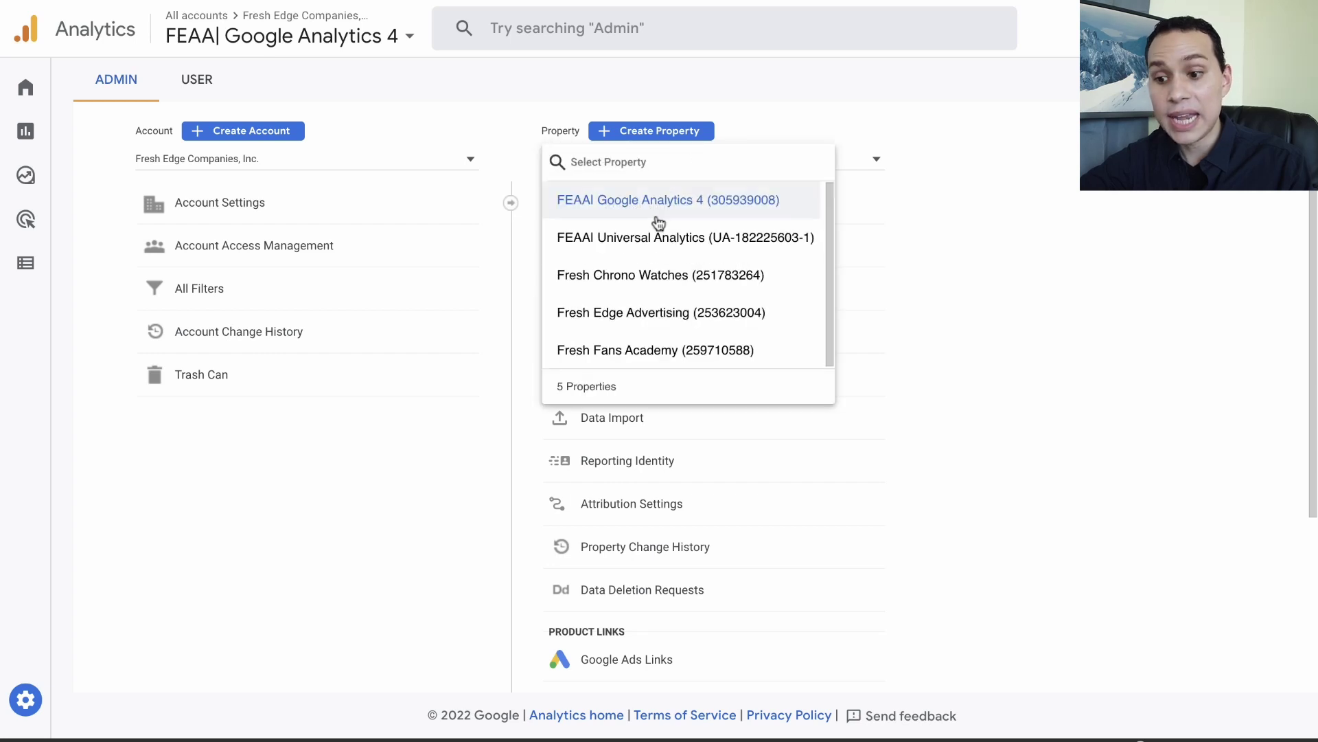
left_click(649, 238)
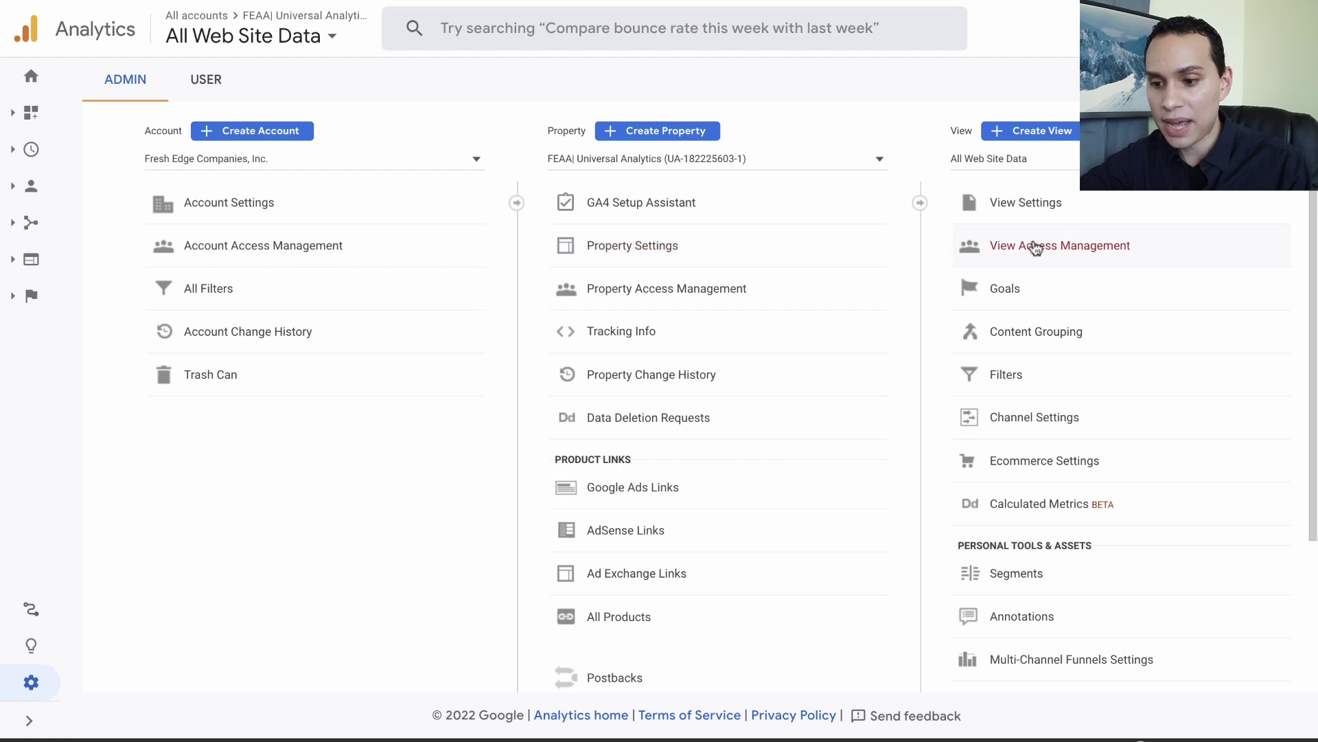
left_click(628, 245)
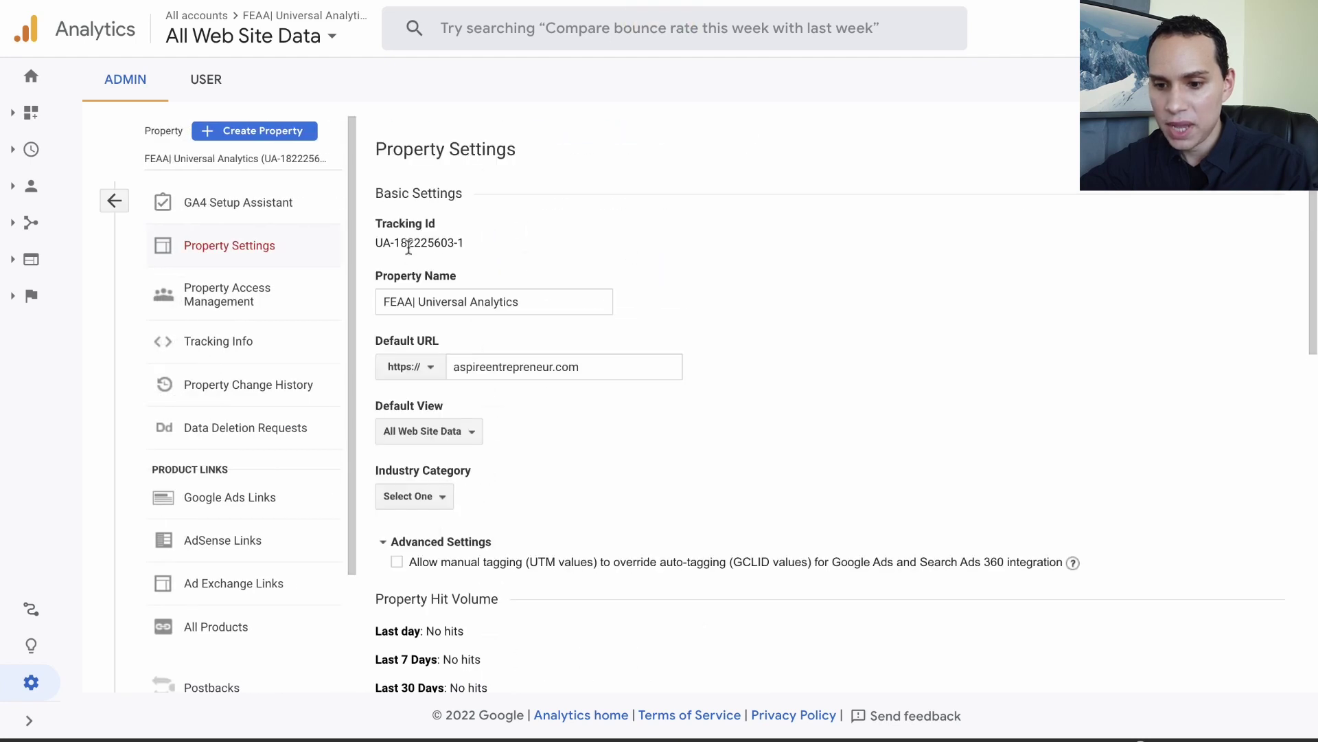
Step: Copy the Universal Analytics tracking ID and paste it after "FEAA|Universal Analytics:" in the playbook PDF
left_click_drag(472, 245, 376, 246)
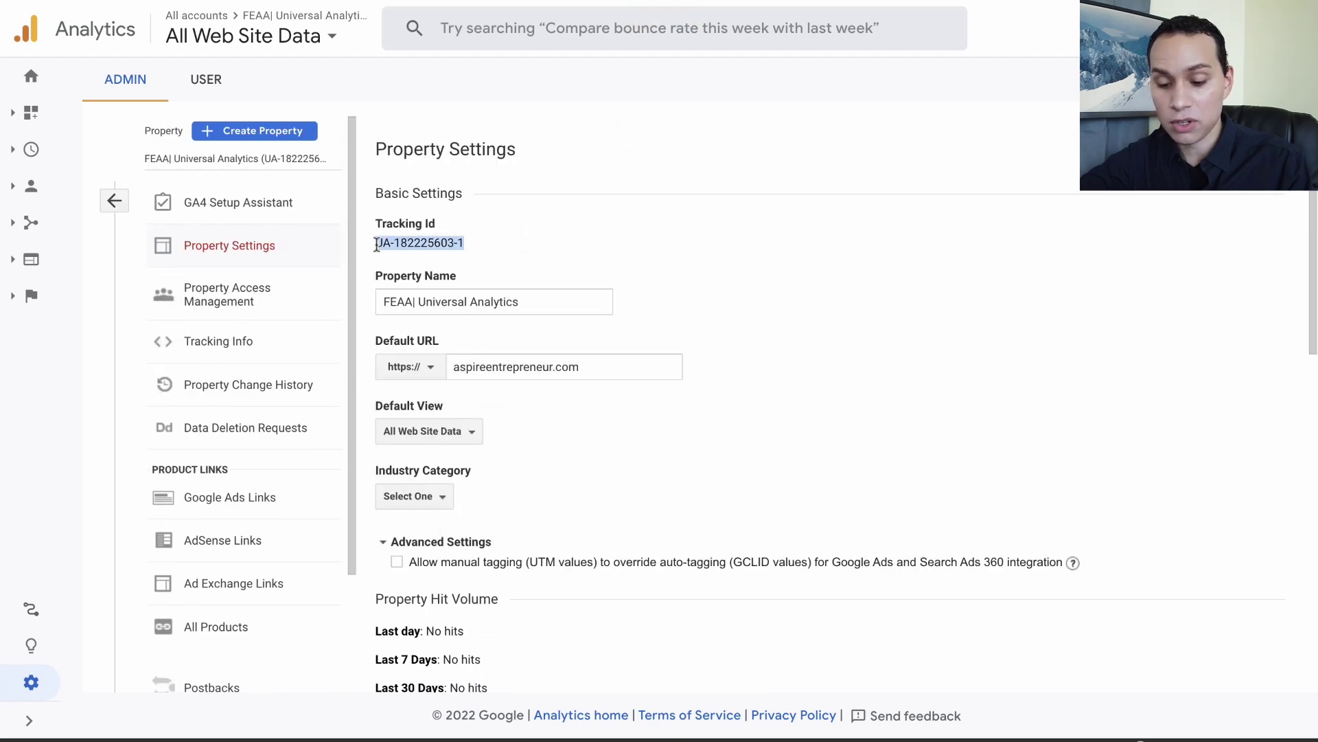
key("alt+Tab")
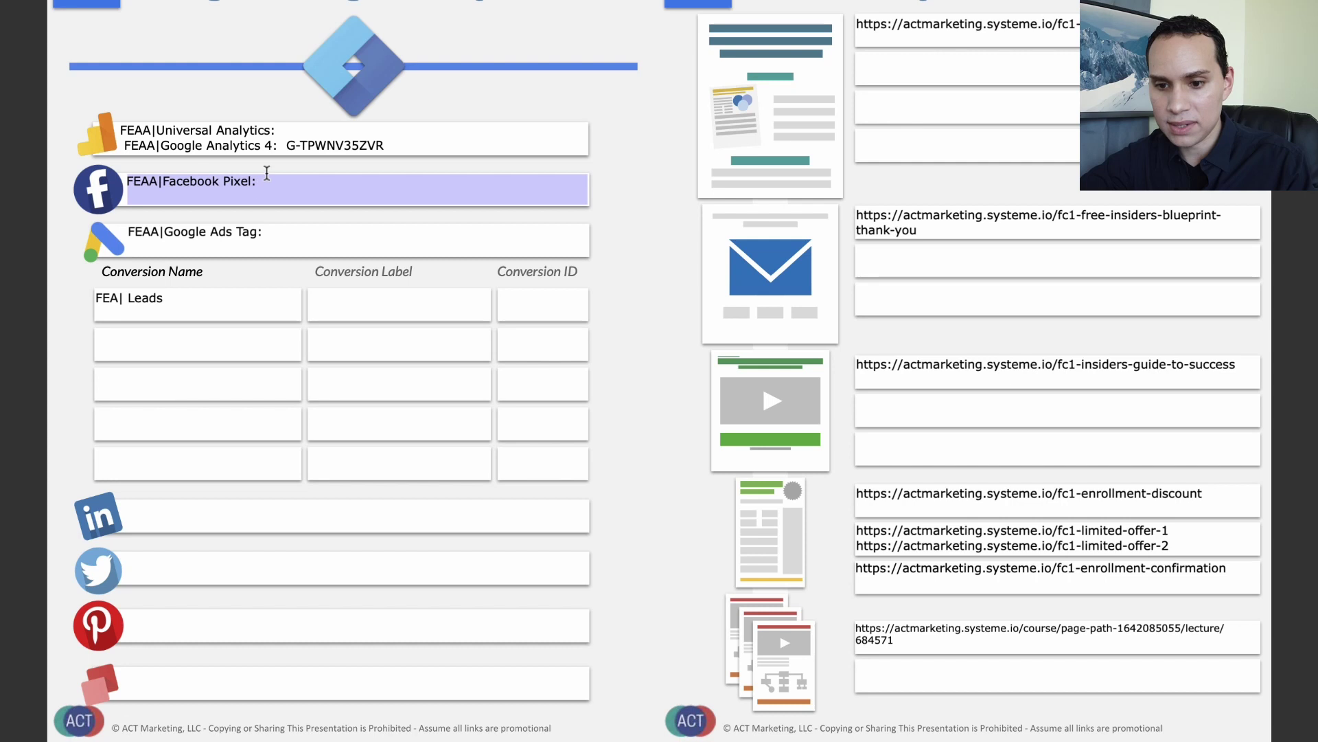
triple_click(281, 130)
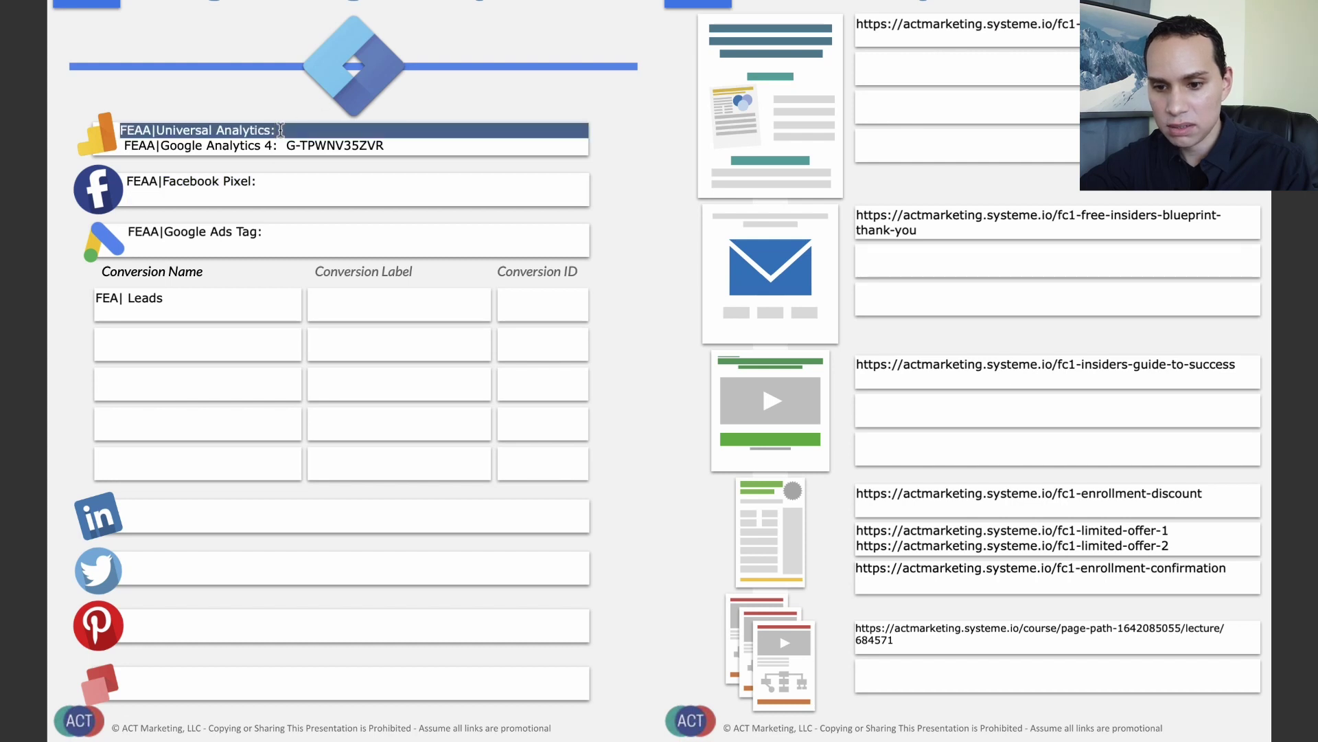
left_click(281, 130)
key("ctrl+v")
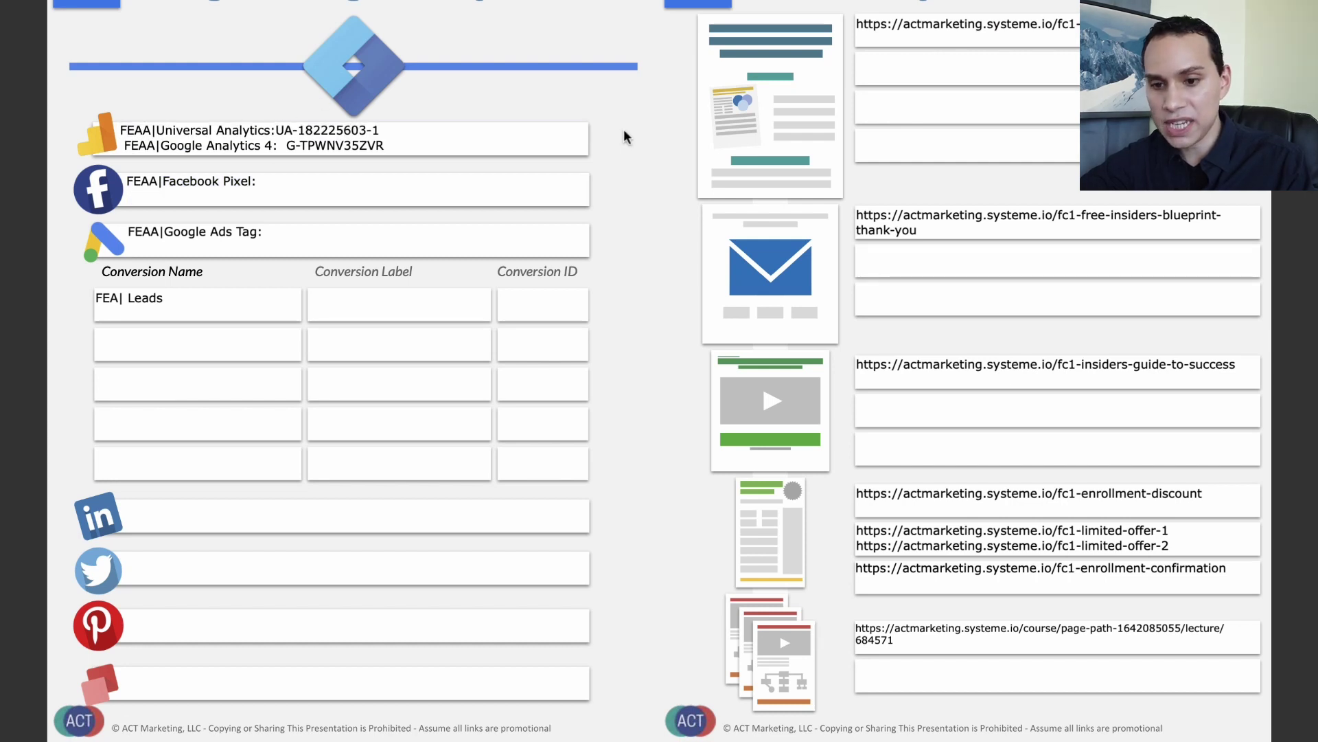
triple_click(311, 130)
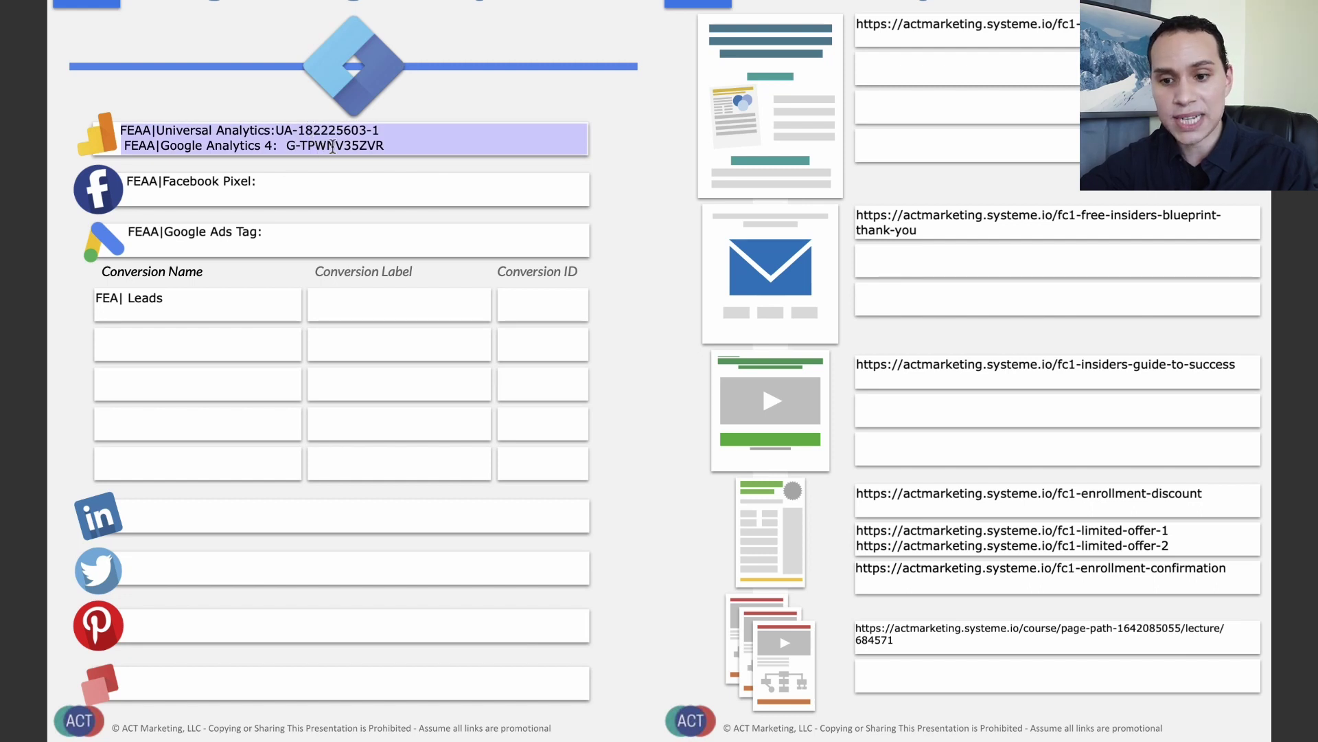
Step: Switch to Tag Manager and open the aspireentrepreneur.com container under Fresh Edge Companies from the list of all accounts
key("super+Tab")
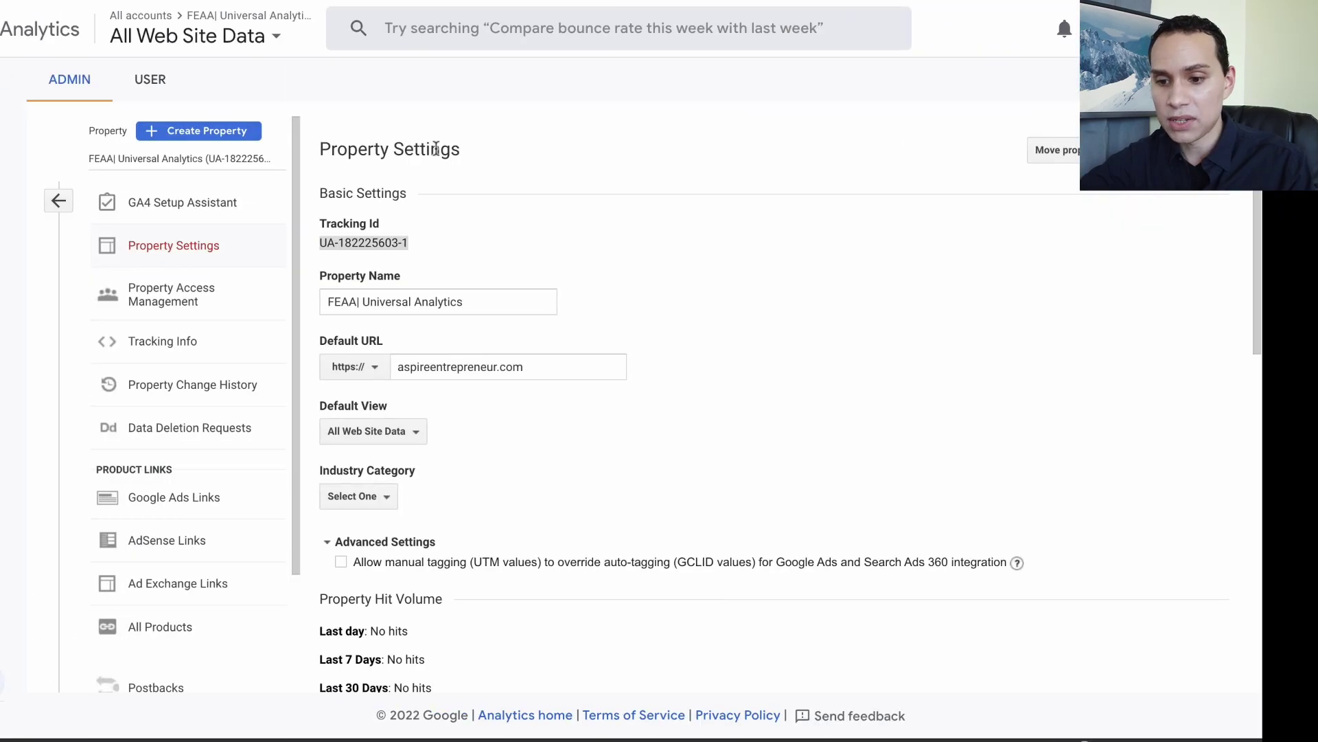
left_click(110, 204)
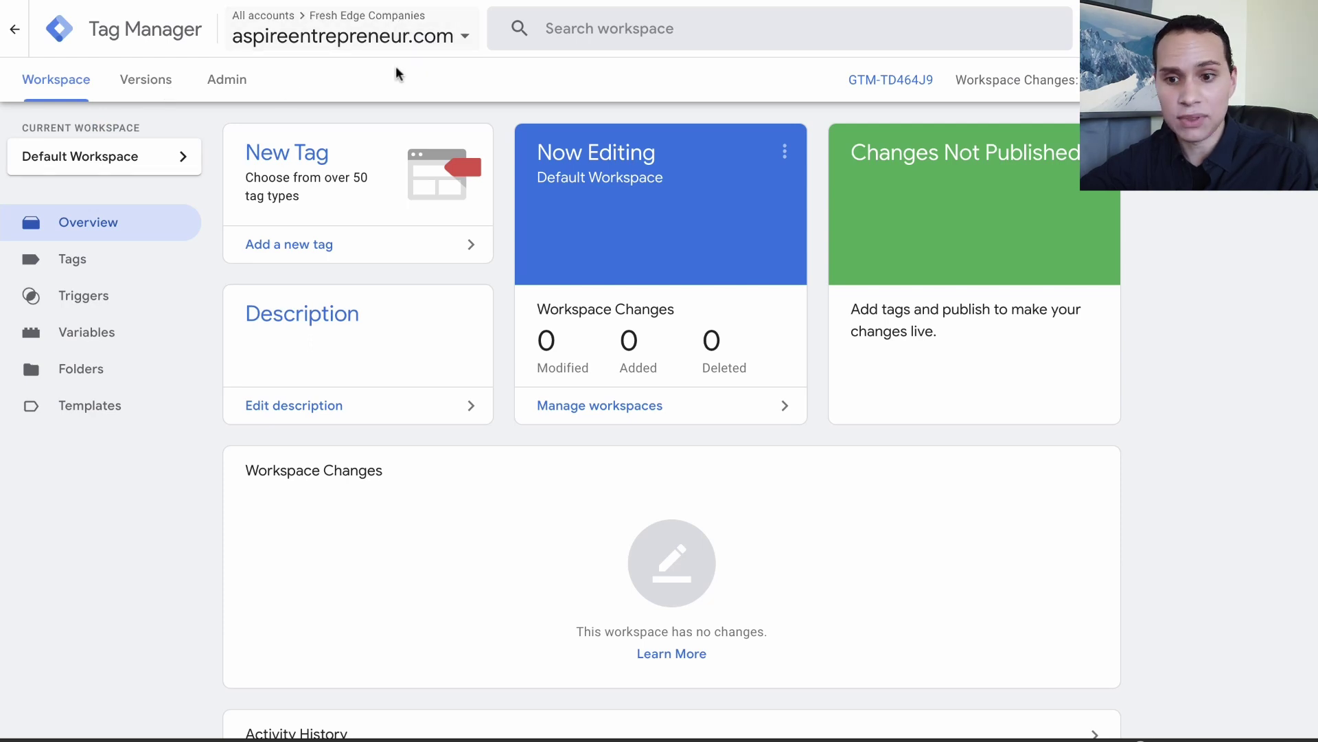
left_click(14, 29)
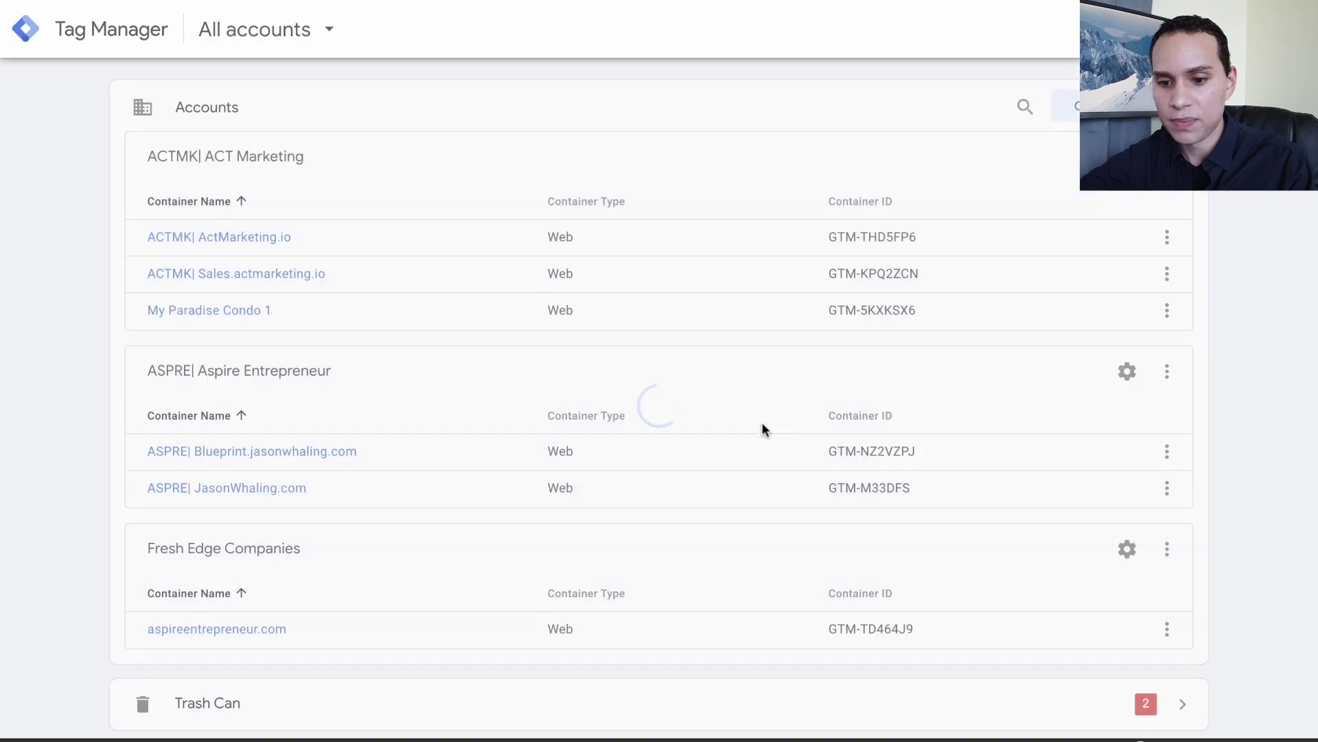
scroll(763, 428, "down", 2)
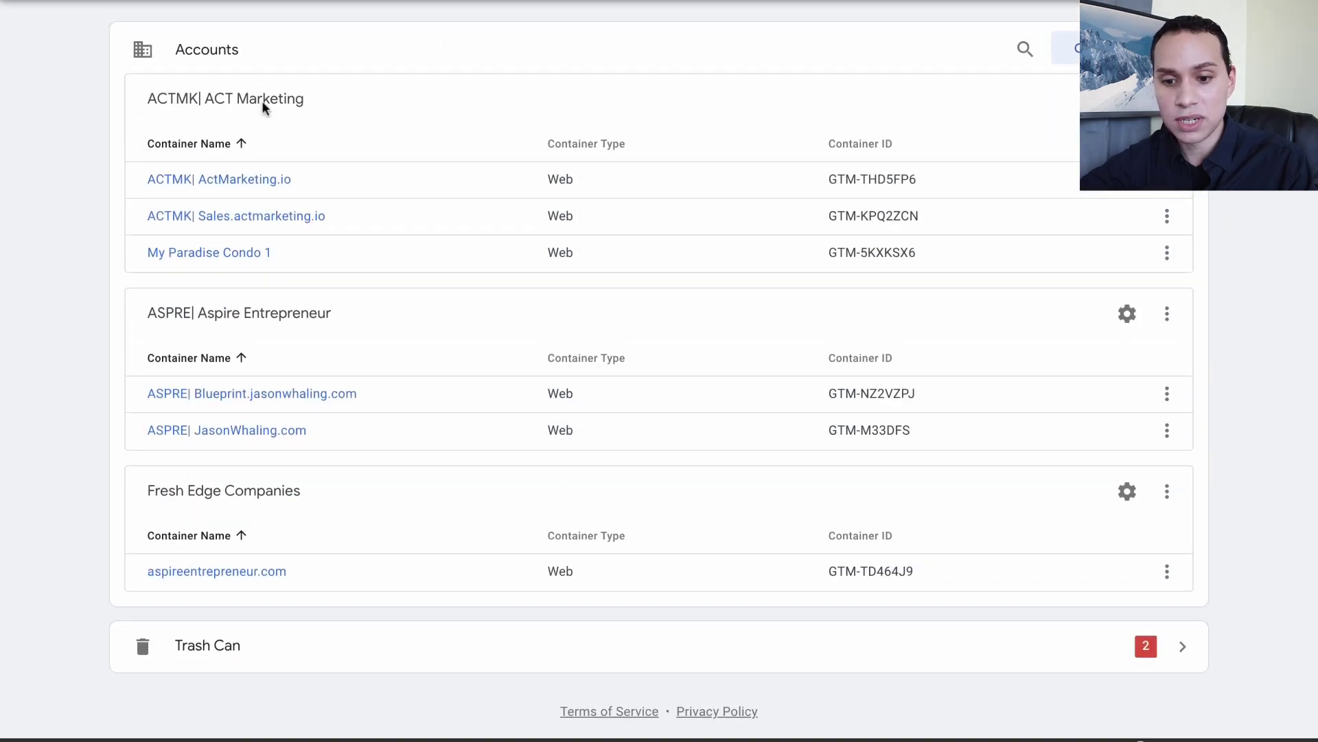
scroll(283, 521, "up", 2)
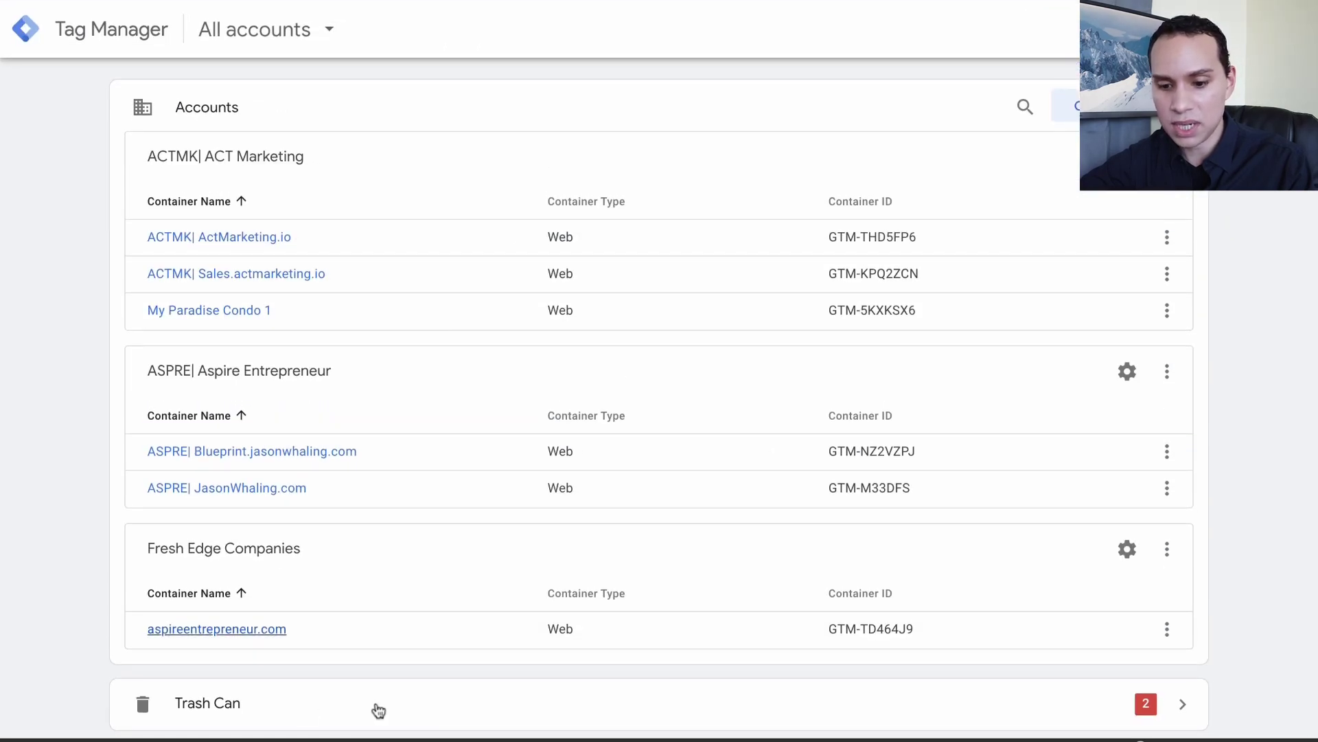
left_click(255, 638)
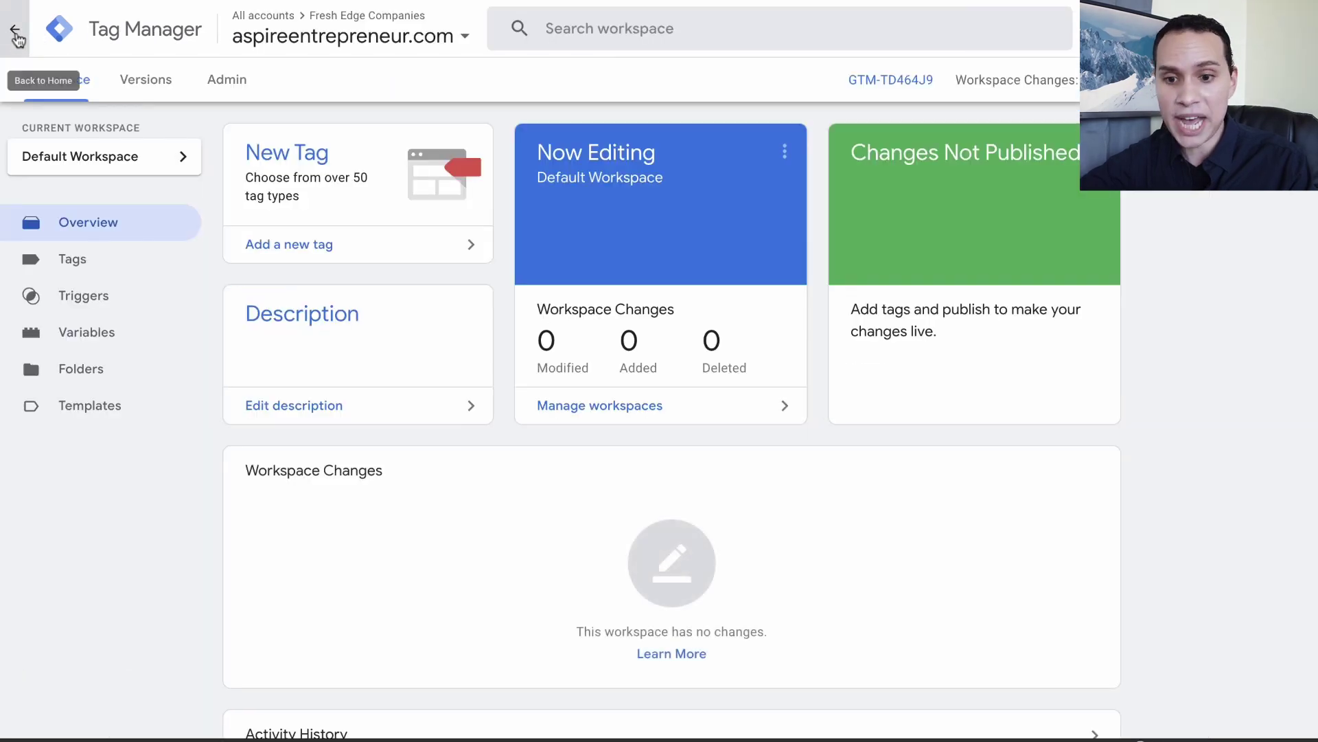
Step: Create a new tag named "FEAA| Google Analytics 4" with the Google Analytics: GA4 Configuration tag type
left_click(379, 177)
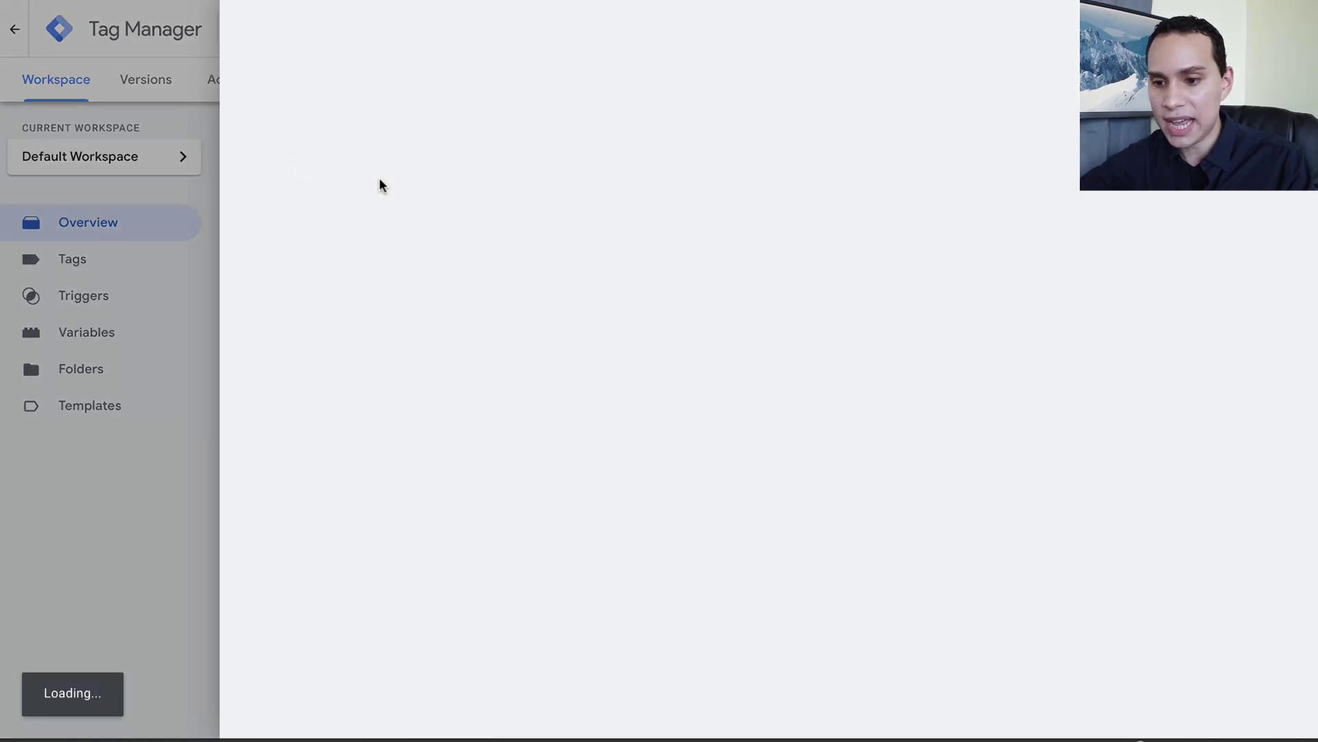
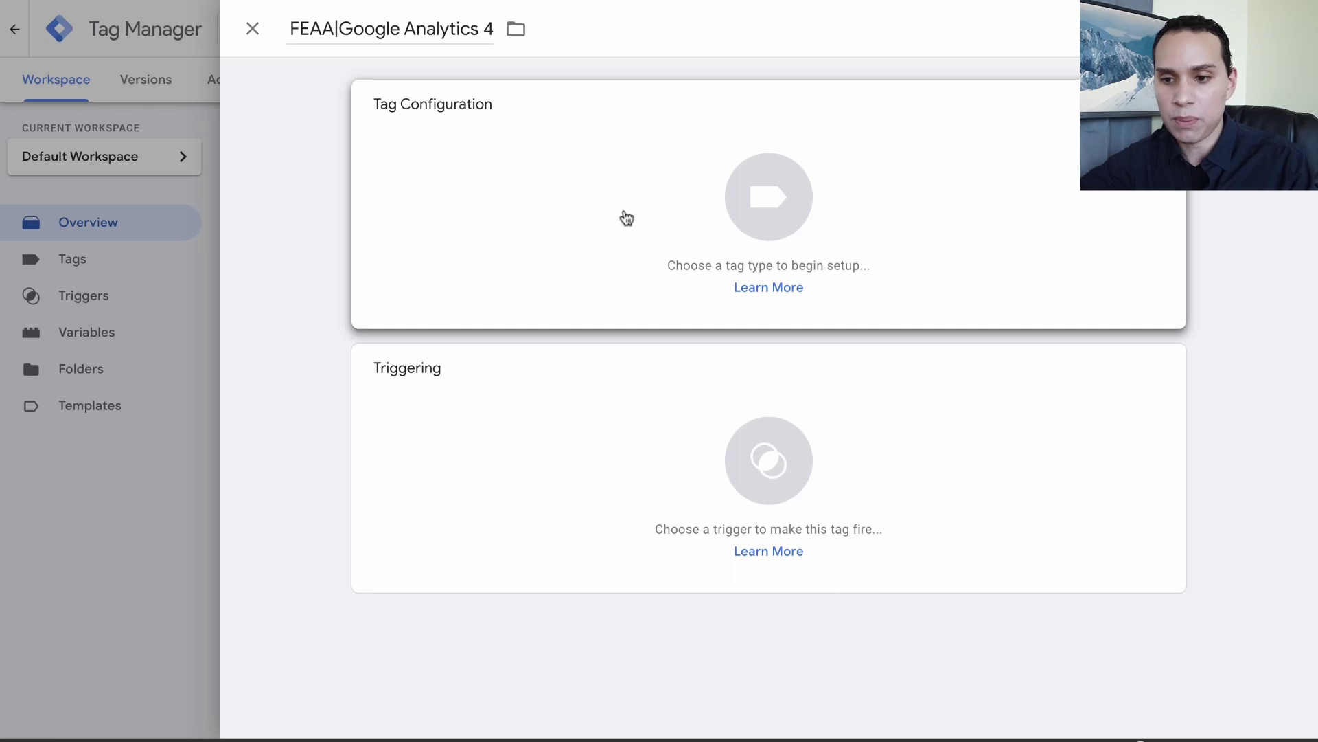
left_click(340, 27)
left_click(798, 237)
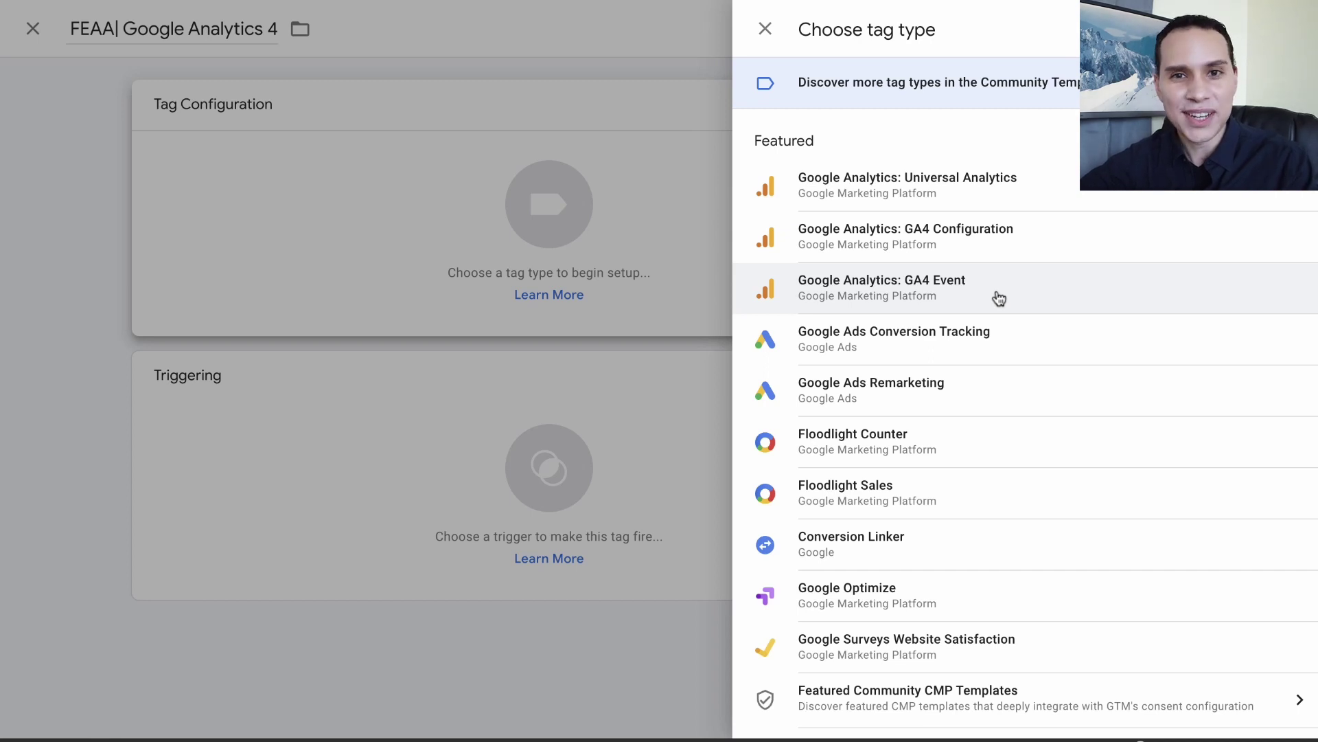
left_click(1000, 249)
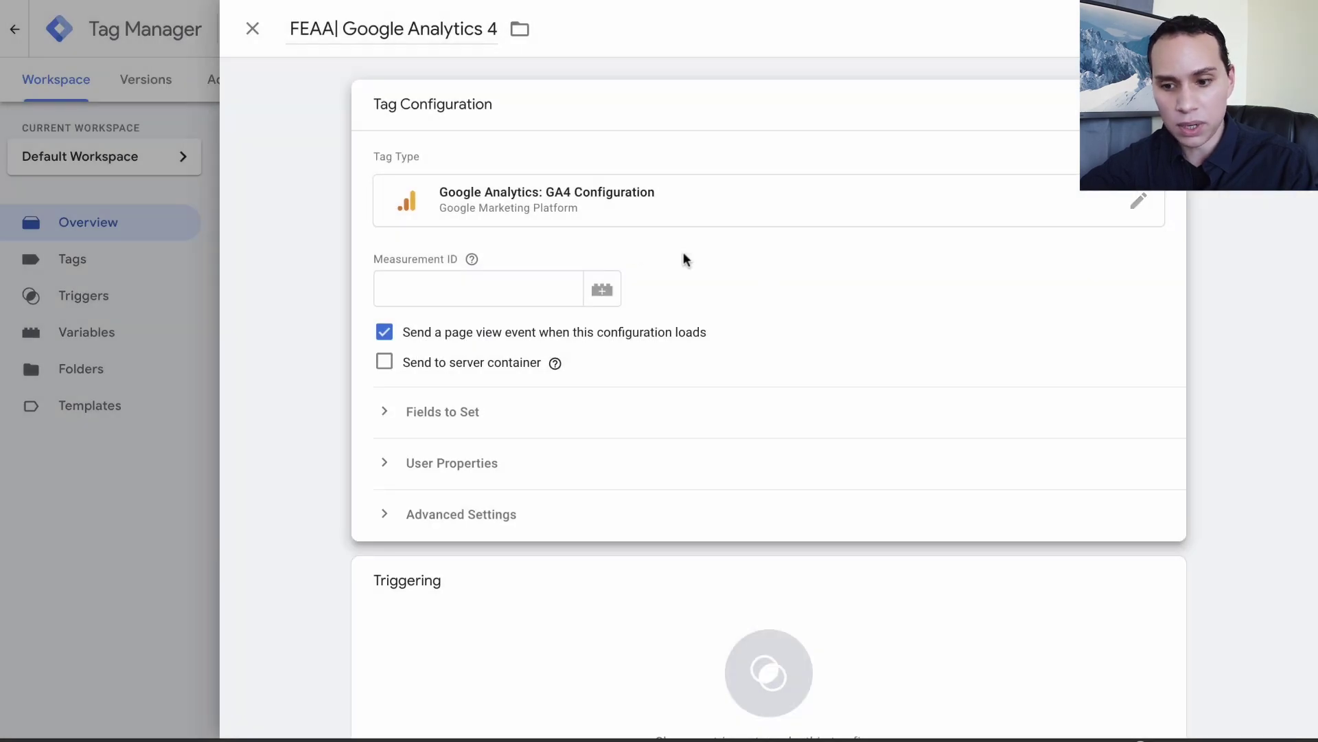
Step: Set the GA4 tag's measurement ID to G-TPWNV35ZVR and check the explanation of the server container option
left_click(536, 284)
type("G-TPWNV35ZVR")
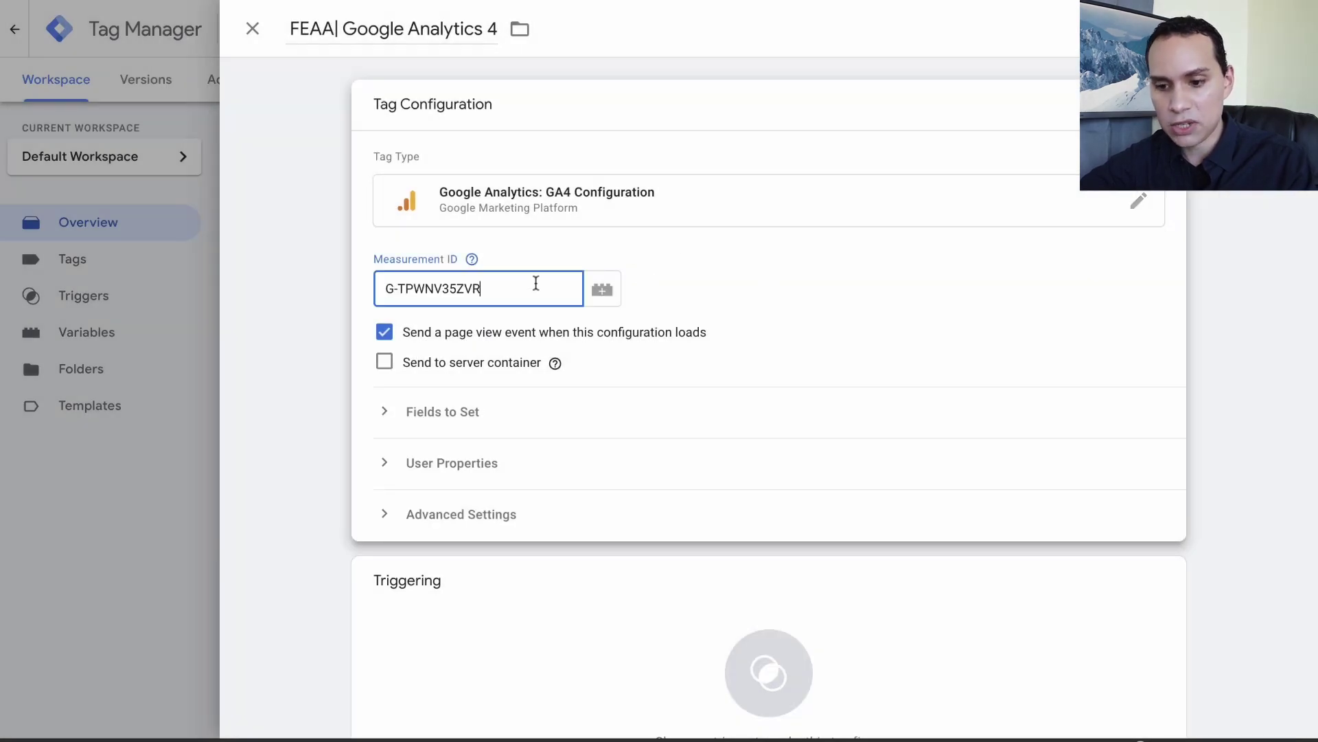
left_click(556, 362)
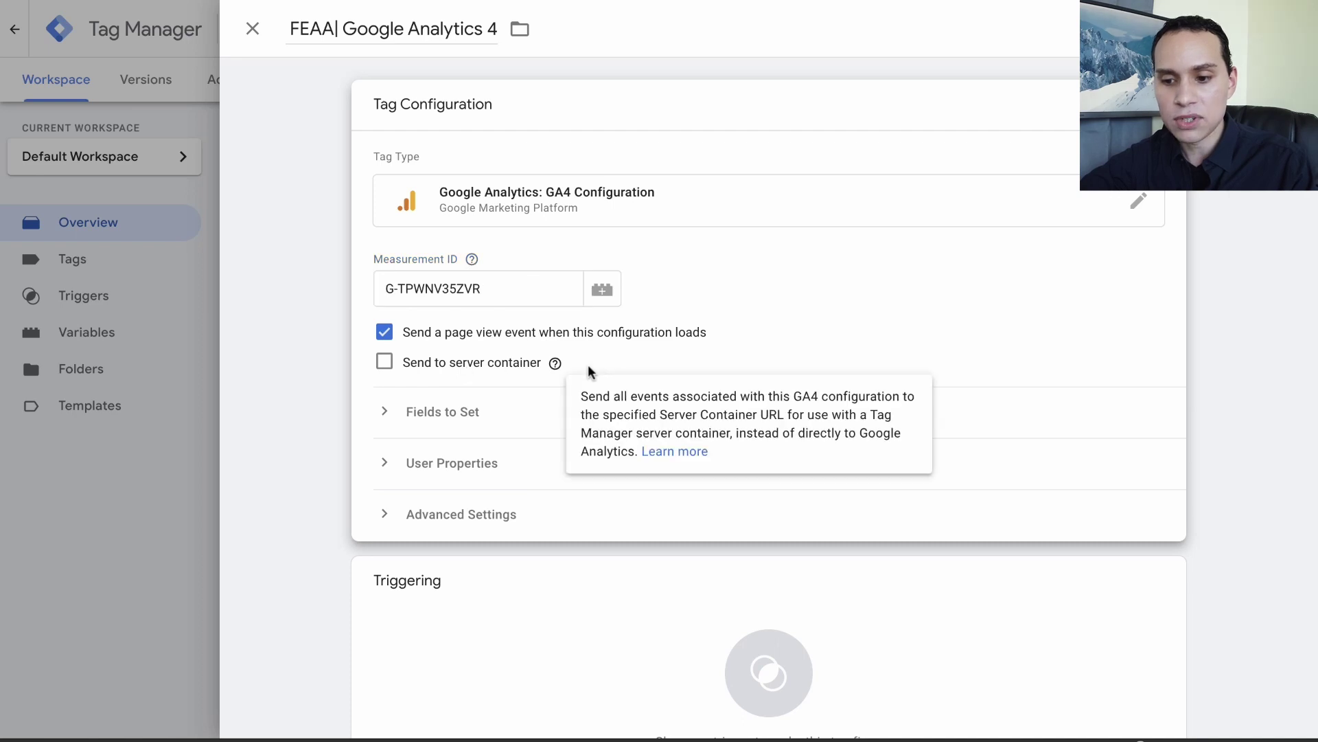
left_click(320, 349)
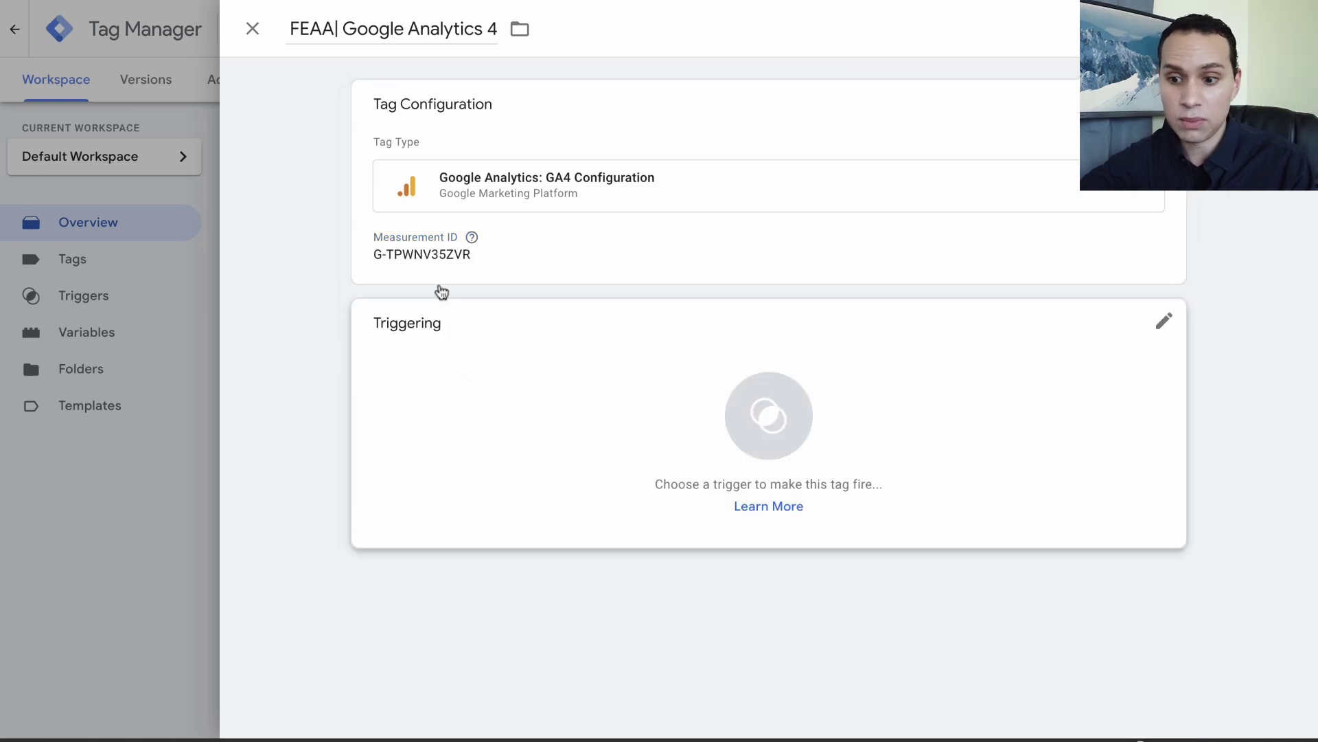
Step: Set the GA4 tag to fire on All Pages, check its name and configuration, and save it
left_click(588, 268)
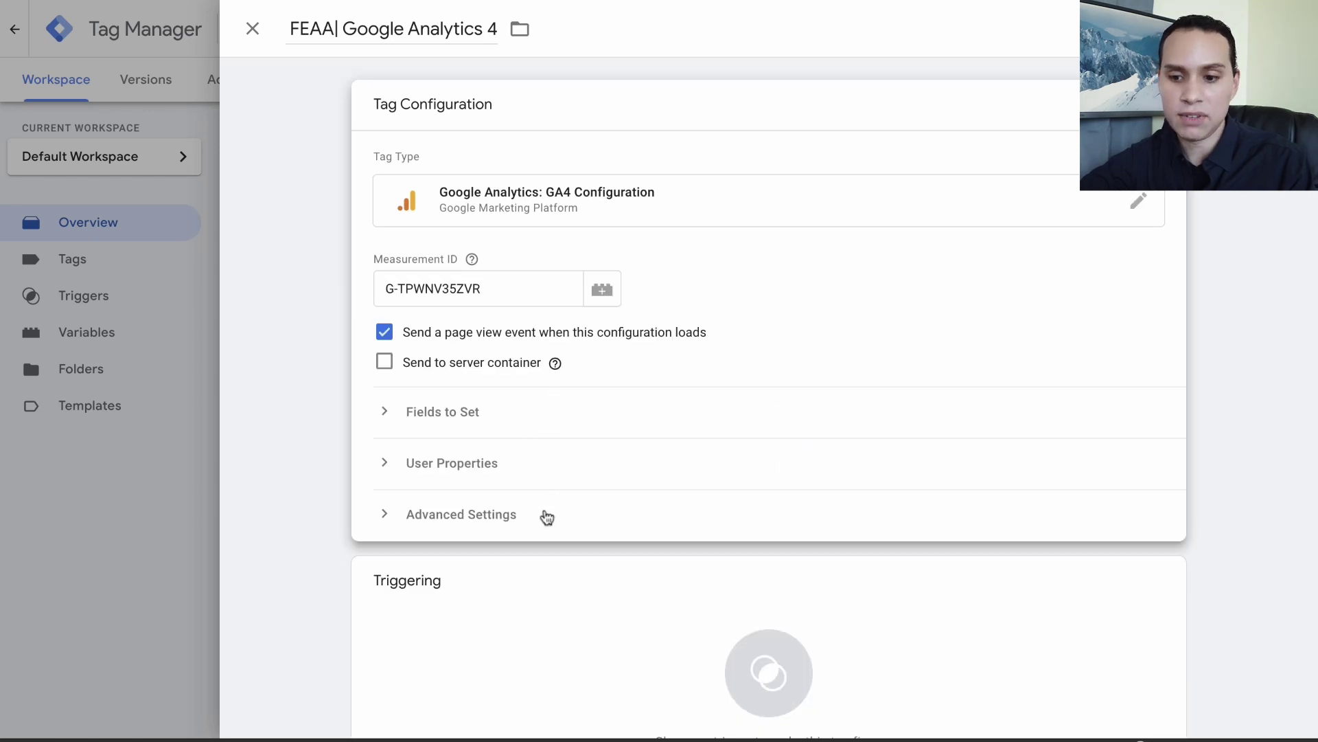
scroll(548, 517, "down", 2)
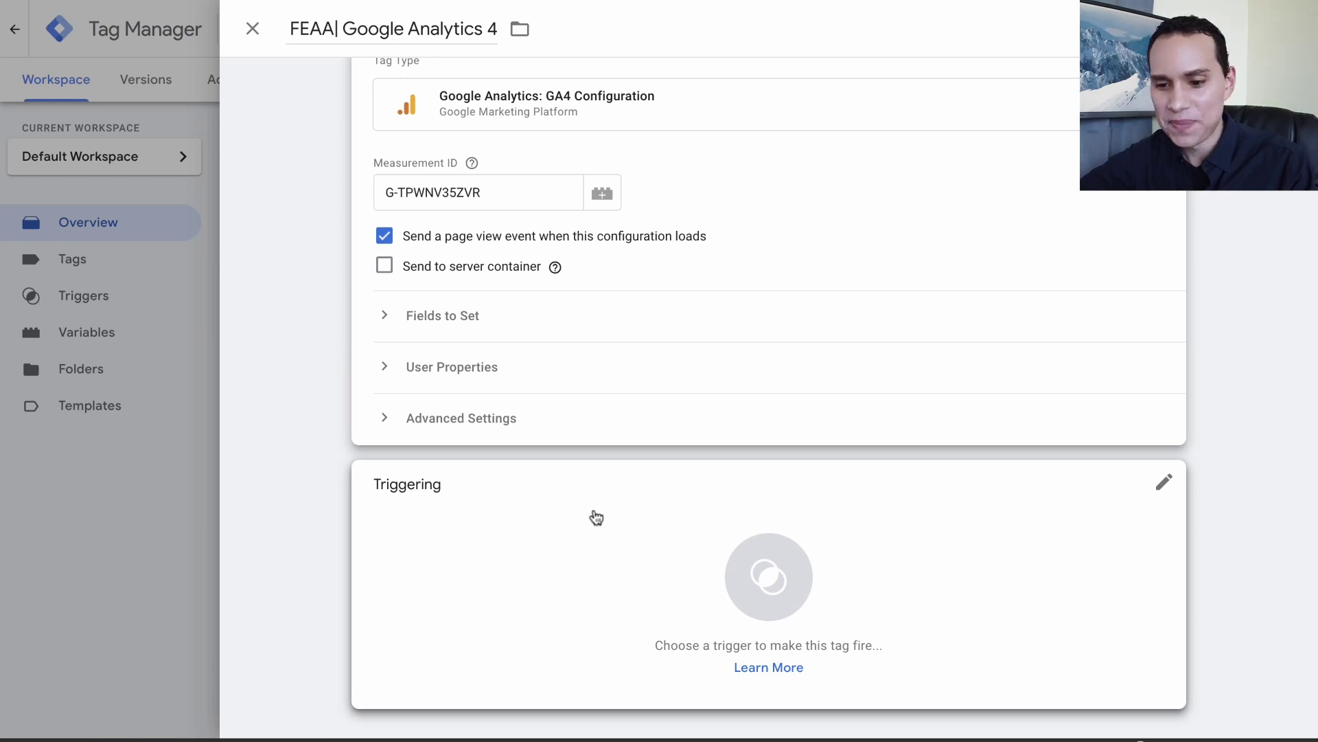
left_click(624, 526)
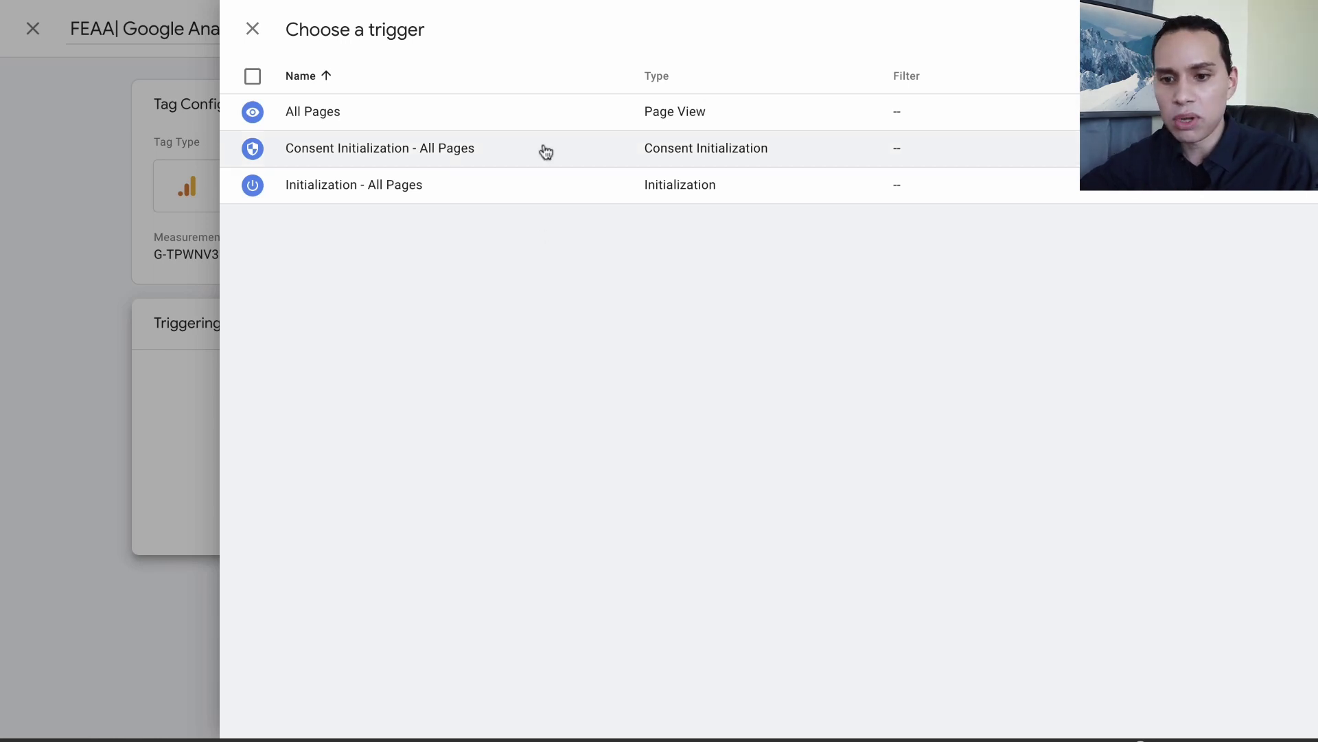
left_click(546, 112)
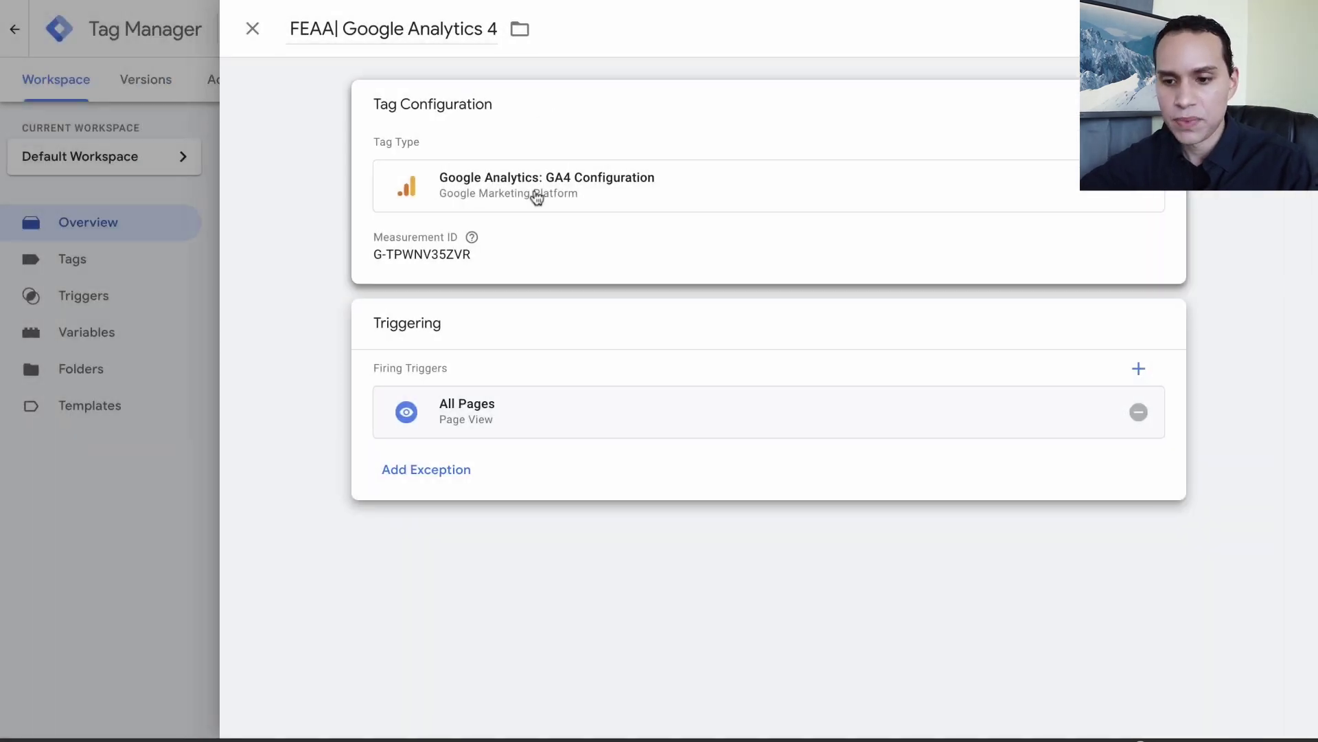
left_click(390, 29)
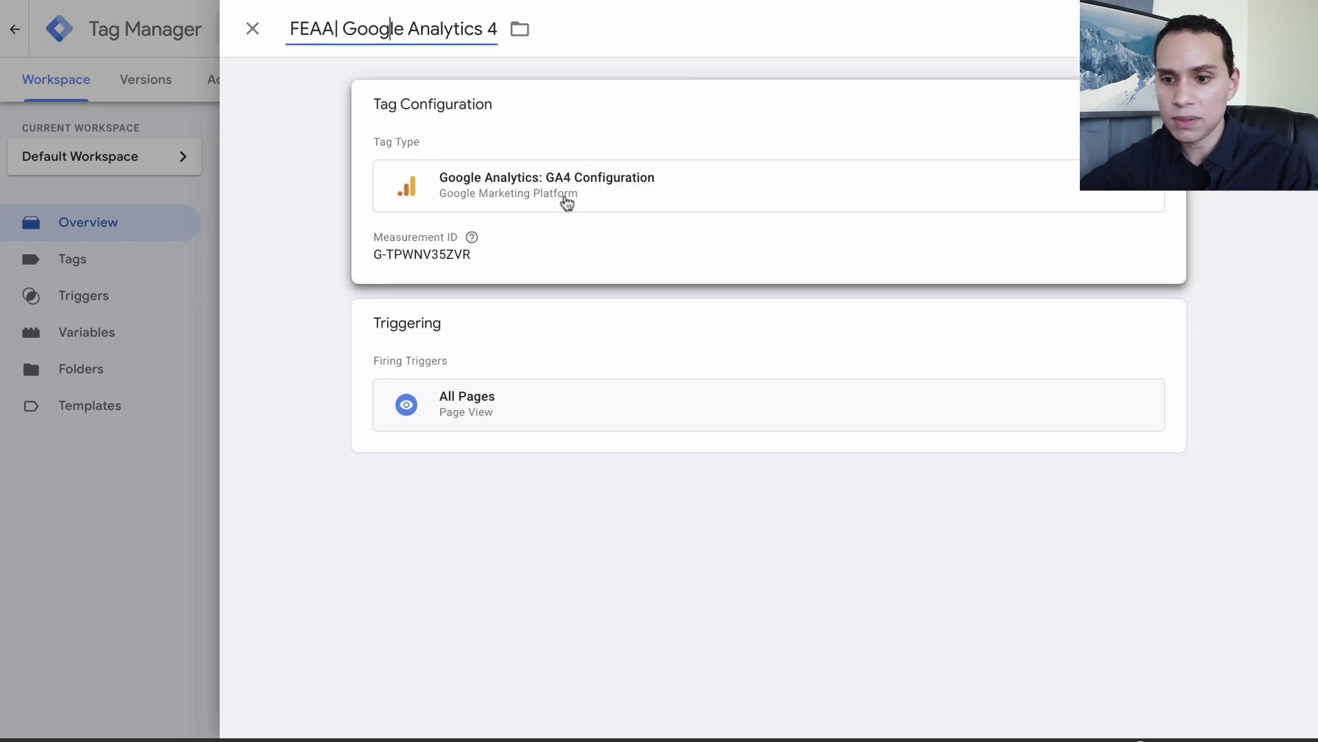
left_click(516, 206)
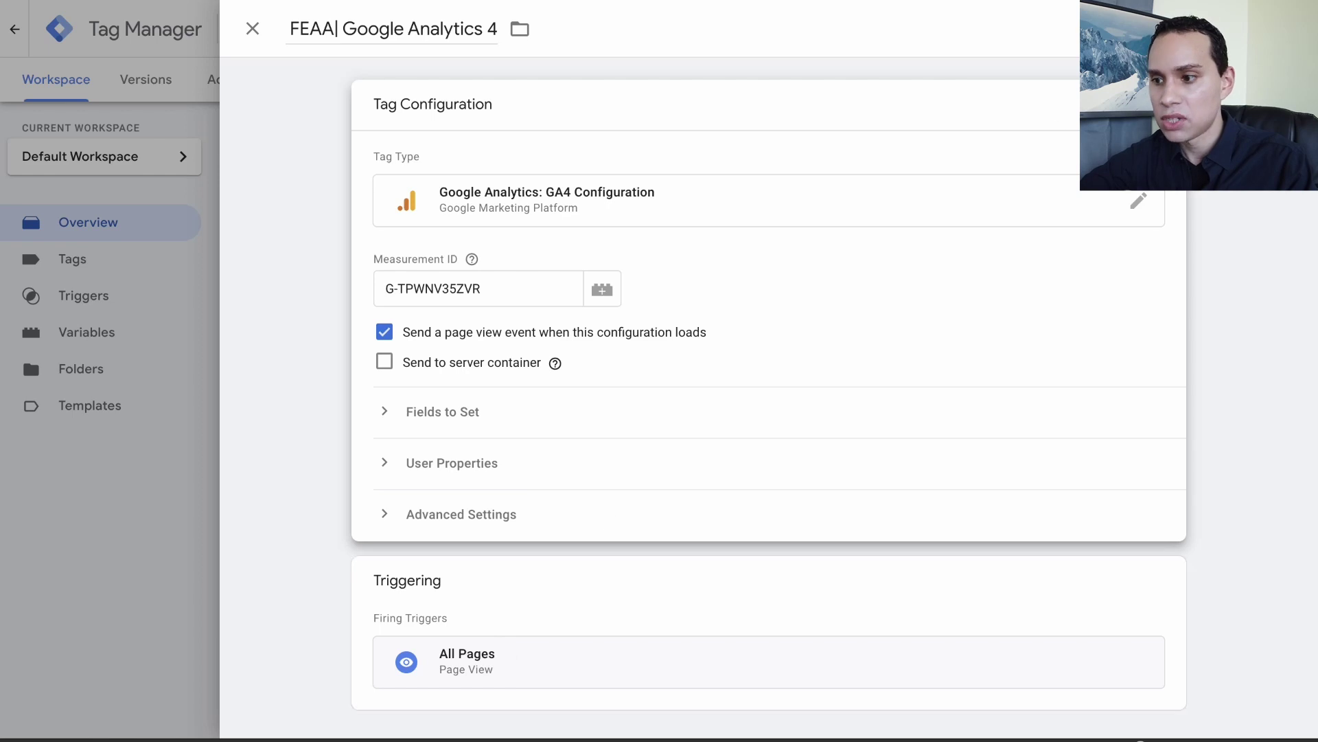
left_click(1274, 29)
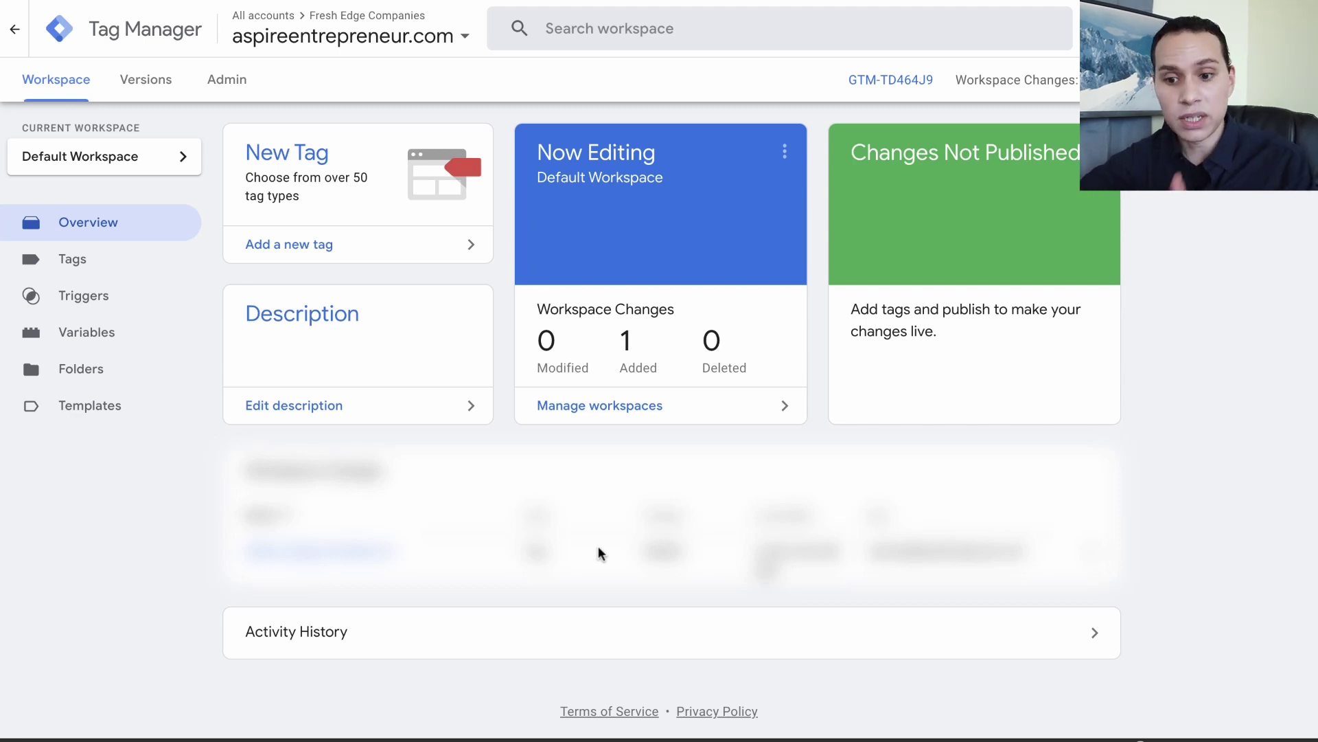
Step: Create a second tag named "FEAA| Universal Analytics" from the copied playbook entry, cutting the tracking ID and colon out of the name
left_click(350, 246)
key("ctrl+Right")
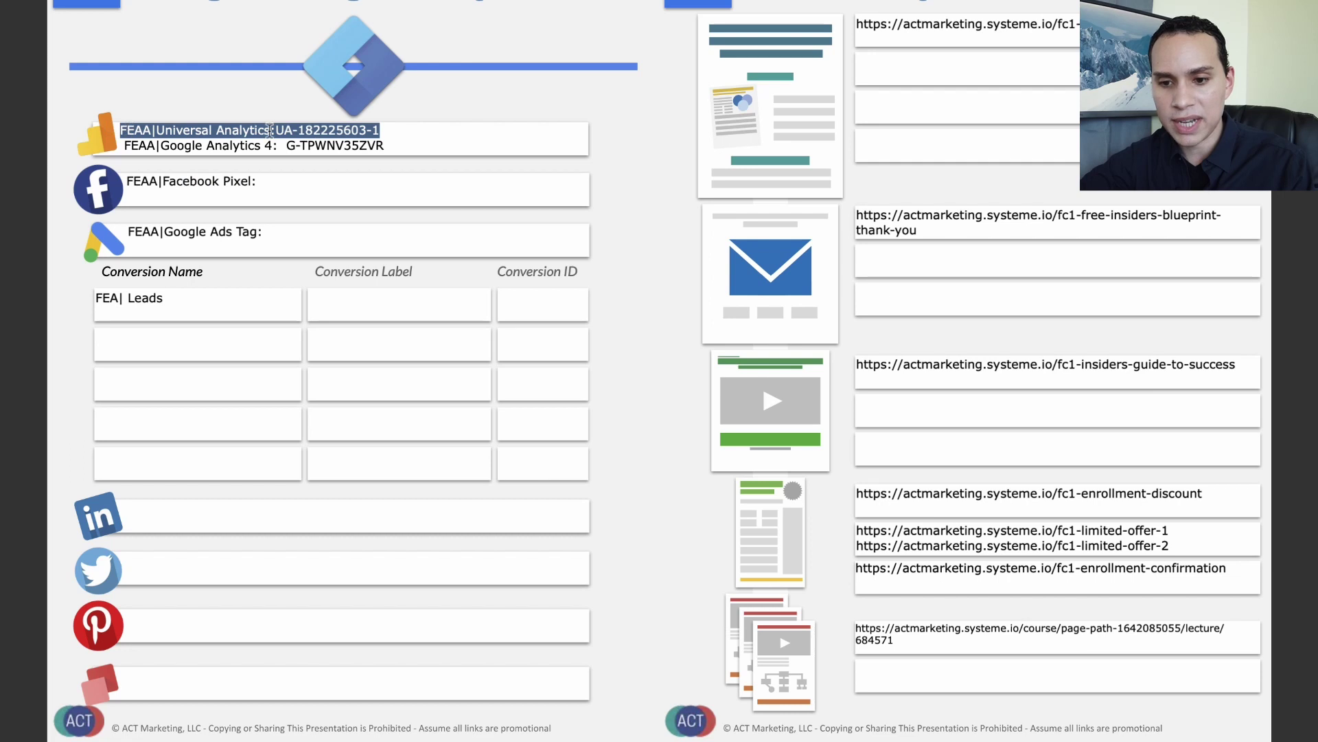
key("ctrl+Left")
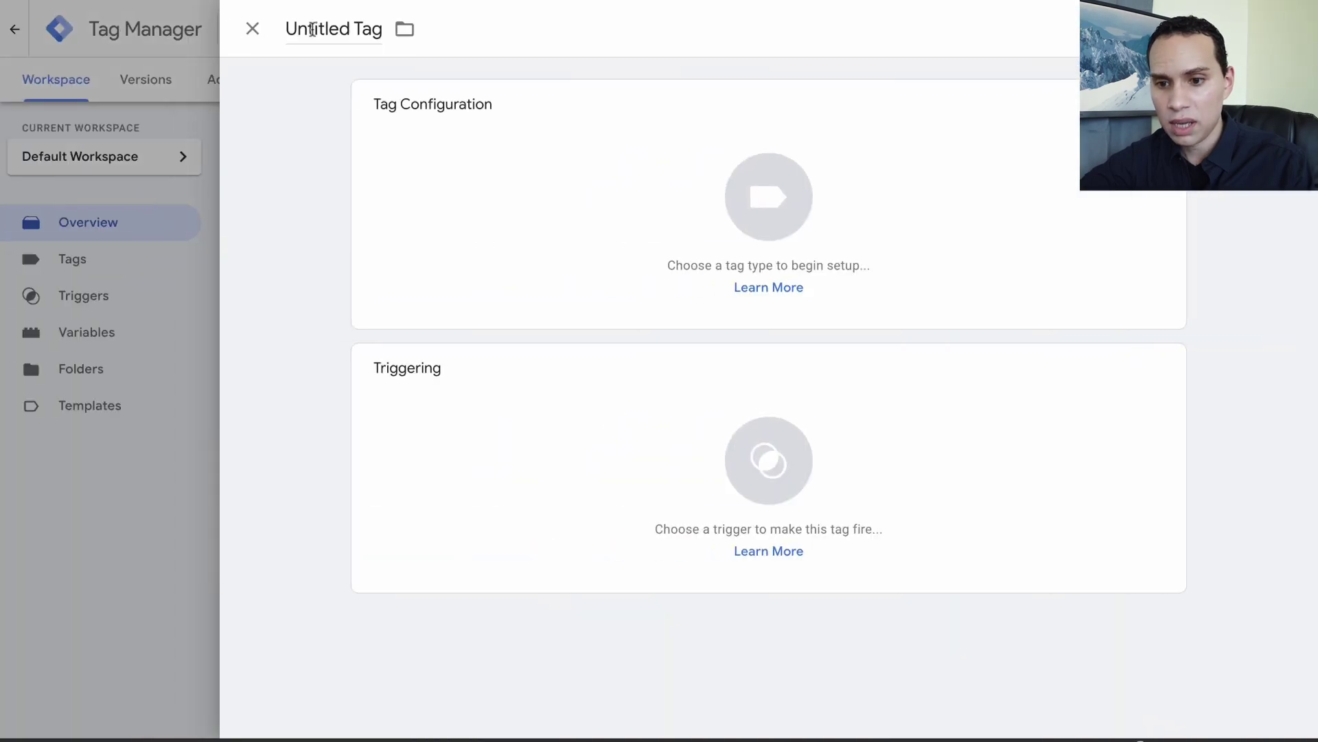
left_click(313, 29)
key("ctrl+v")
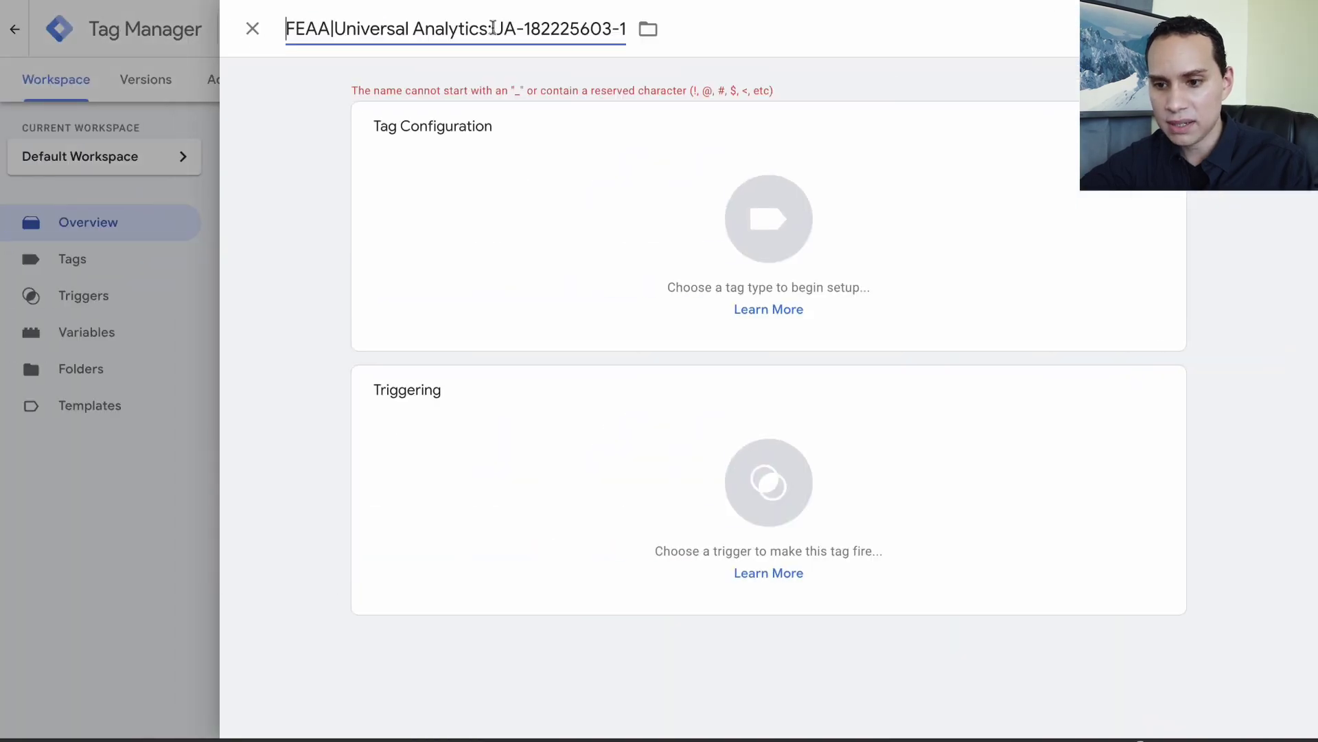
left_click_drag(492, 29, 630, 32)
key("ctrl+x")
key("BackSpace")
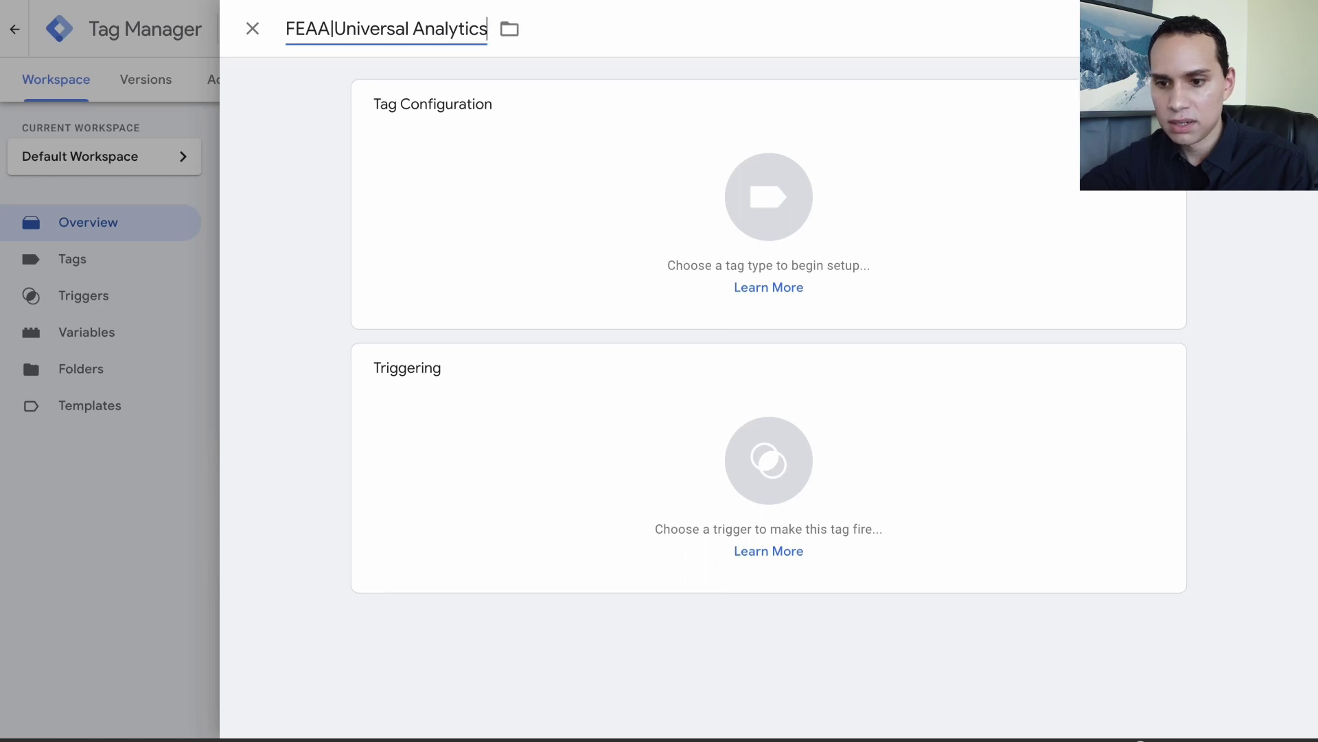
key("ctrl+Left")
key("ctrl+Left")
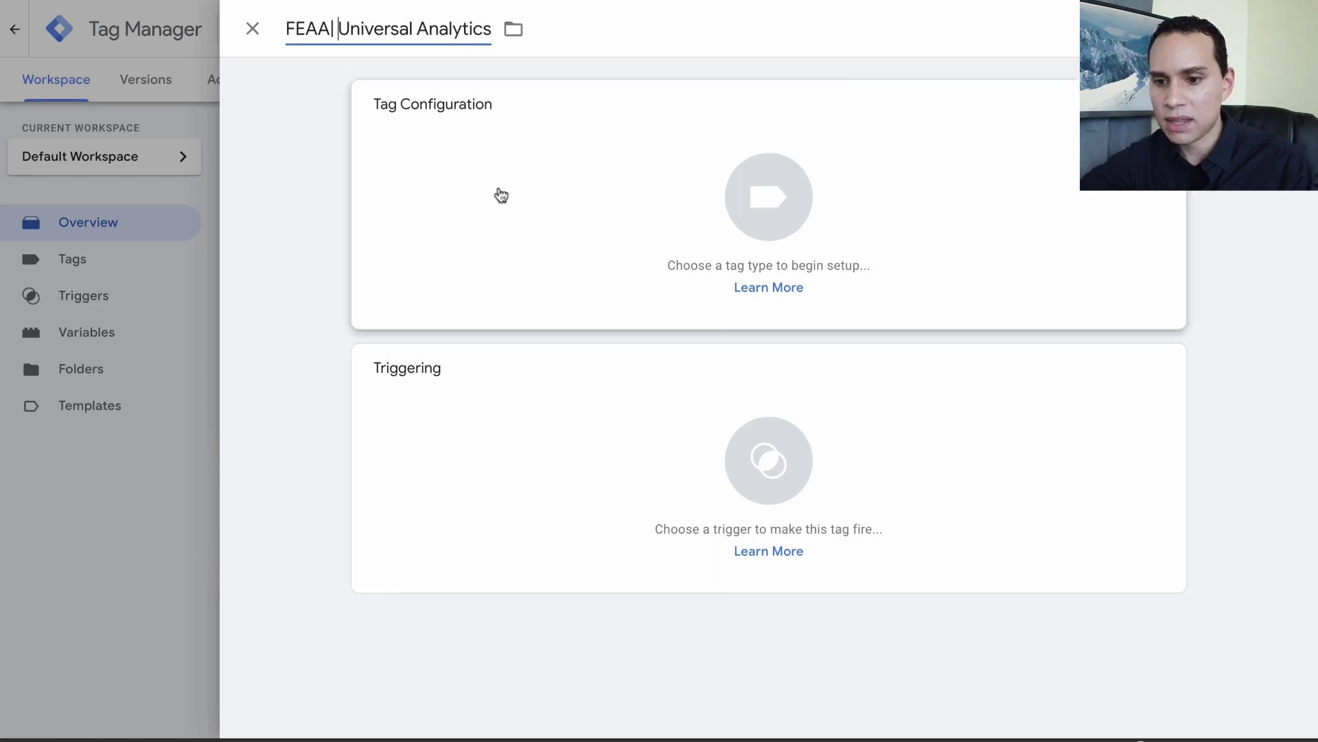
Step: Choose the Google Analytics: Universal Analytics tag type, enable overriding settings in this tag, and paste the cut tracking ID
left_click(530, 220)
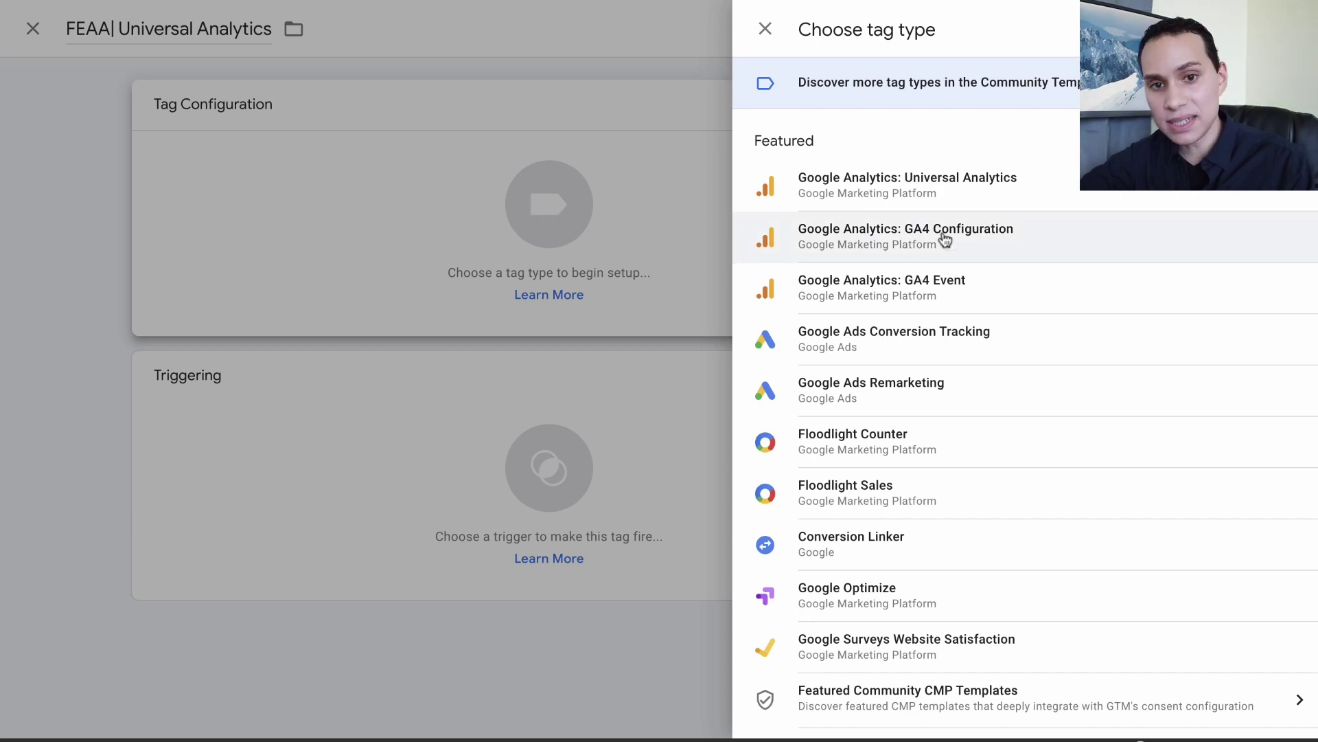
left_click(958, 196)
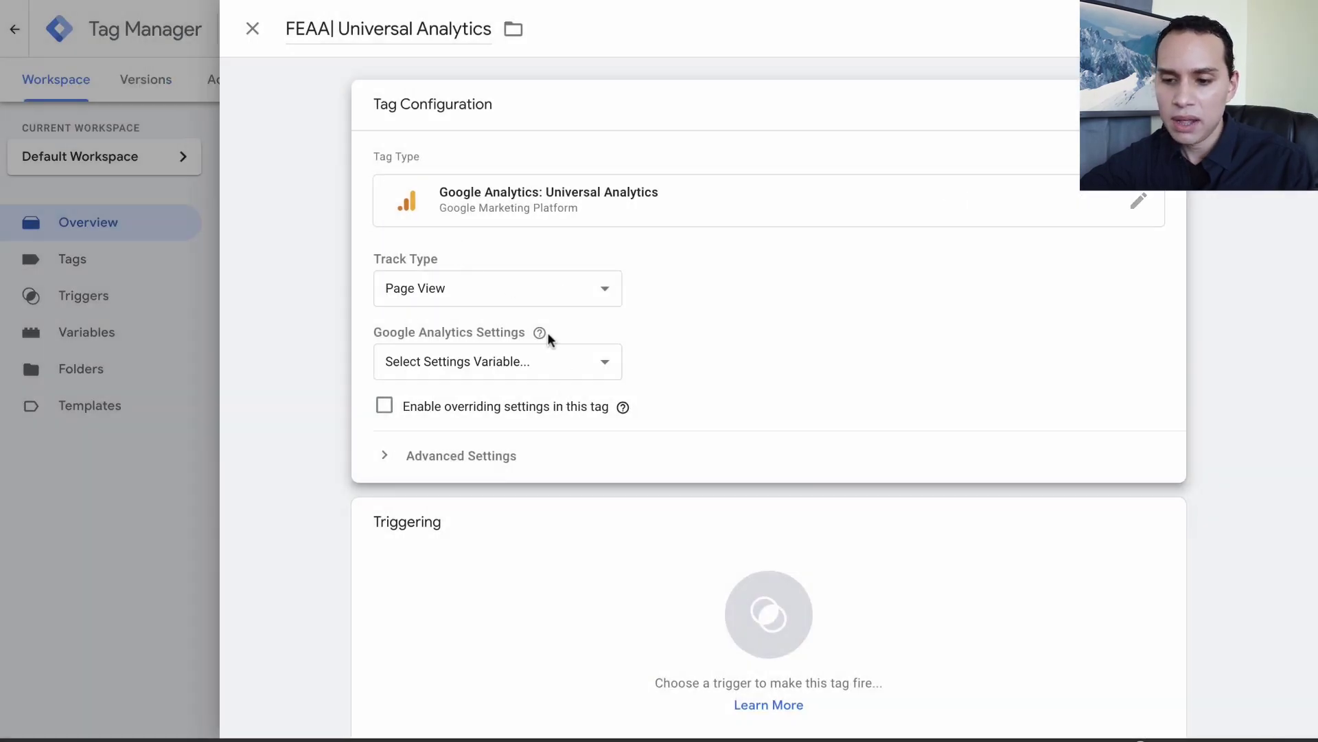
mouse_move(539, 332)
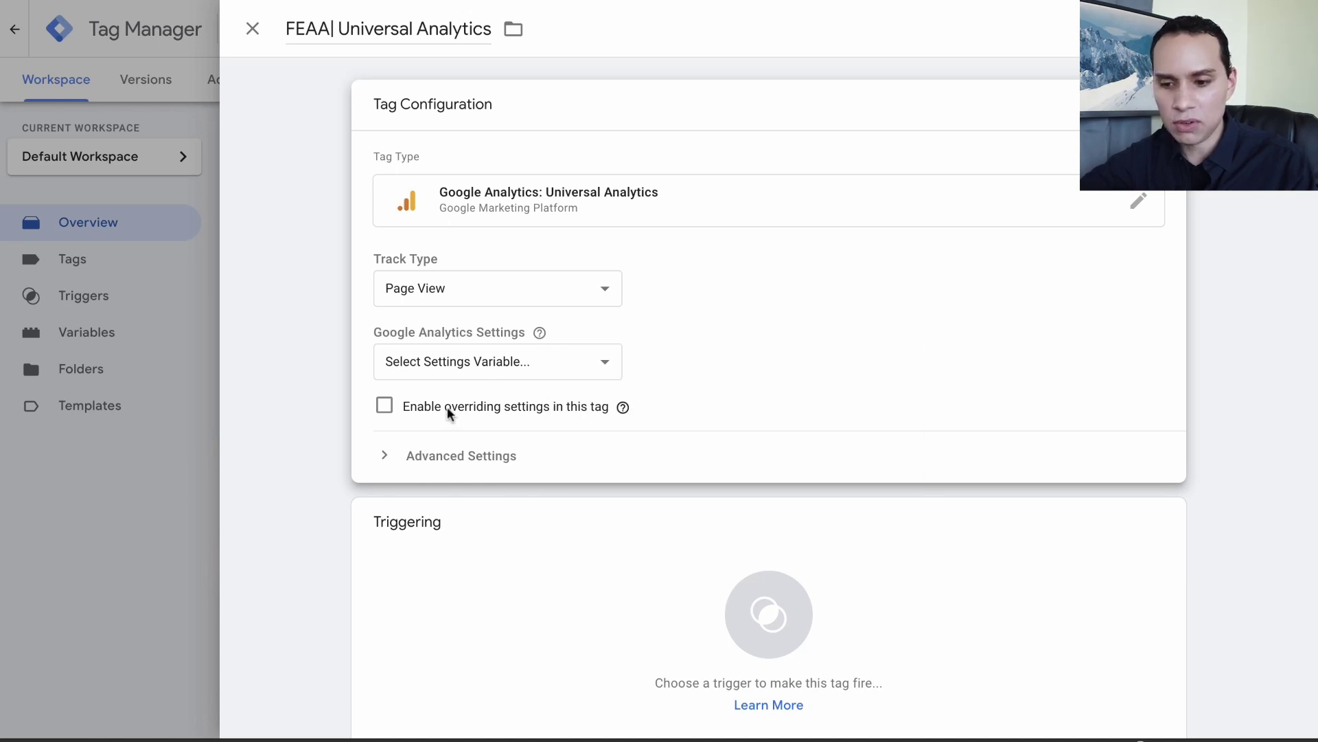
left_click(398, 405)
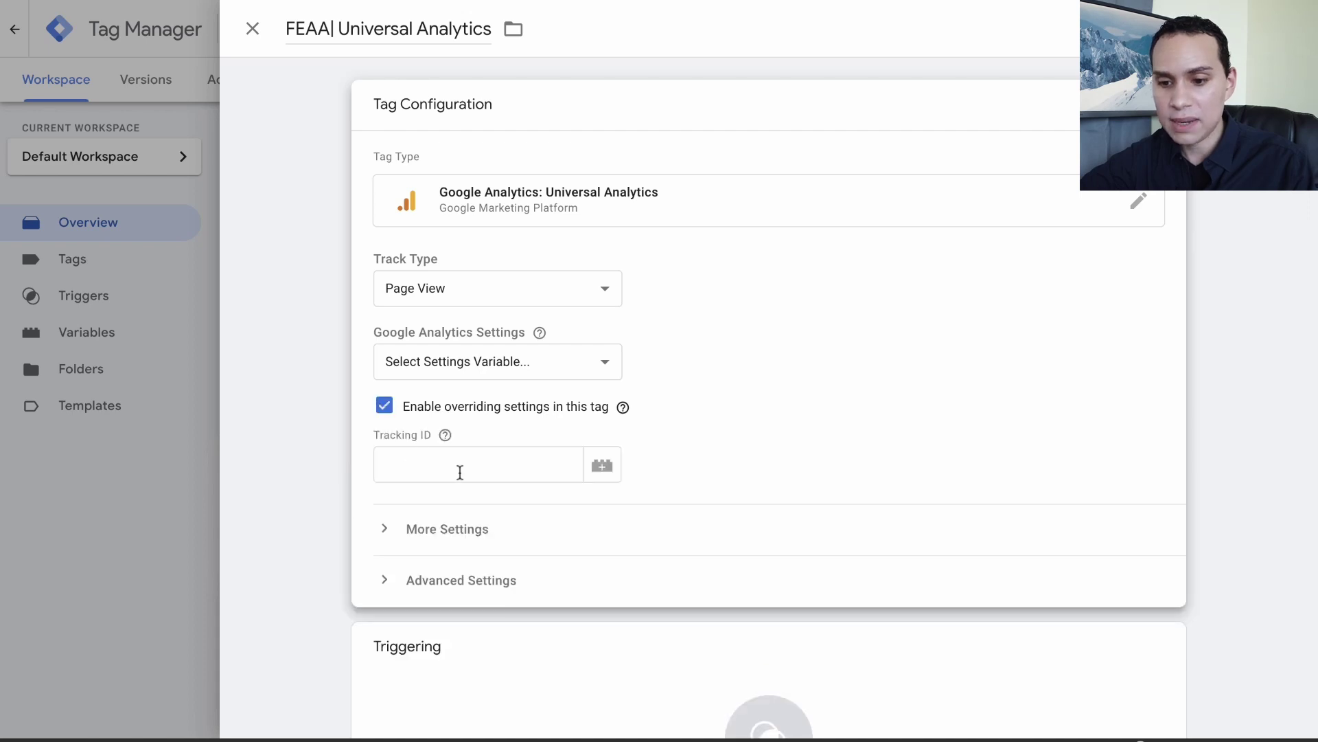
left_click(462, 468)
key("ctrl+v")
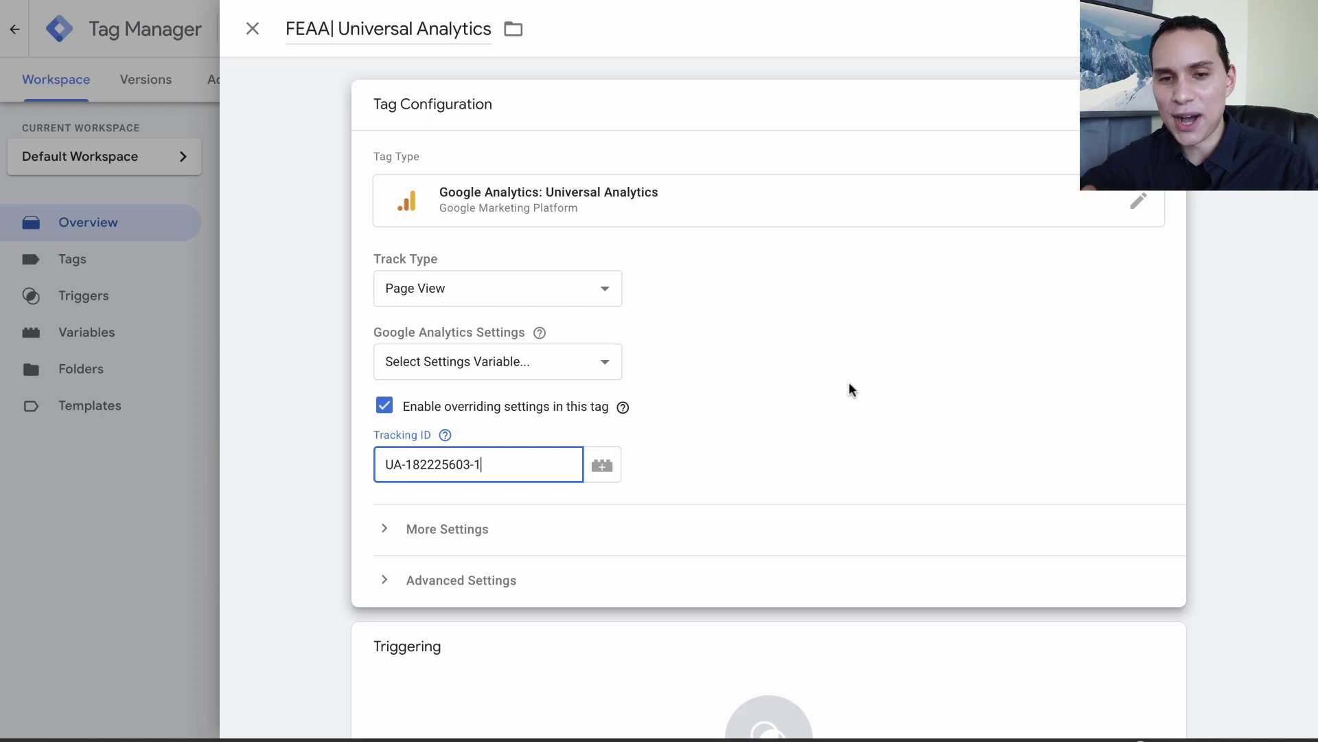
left_click(850, 389)
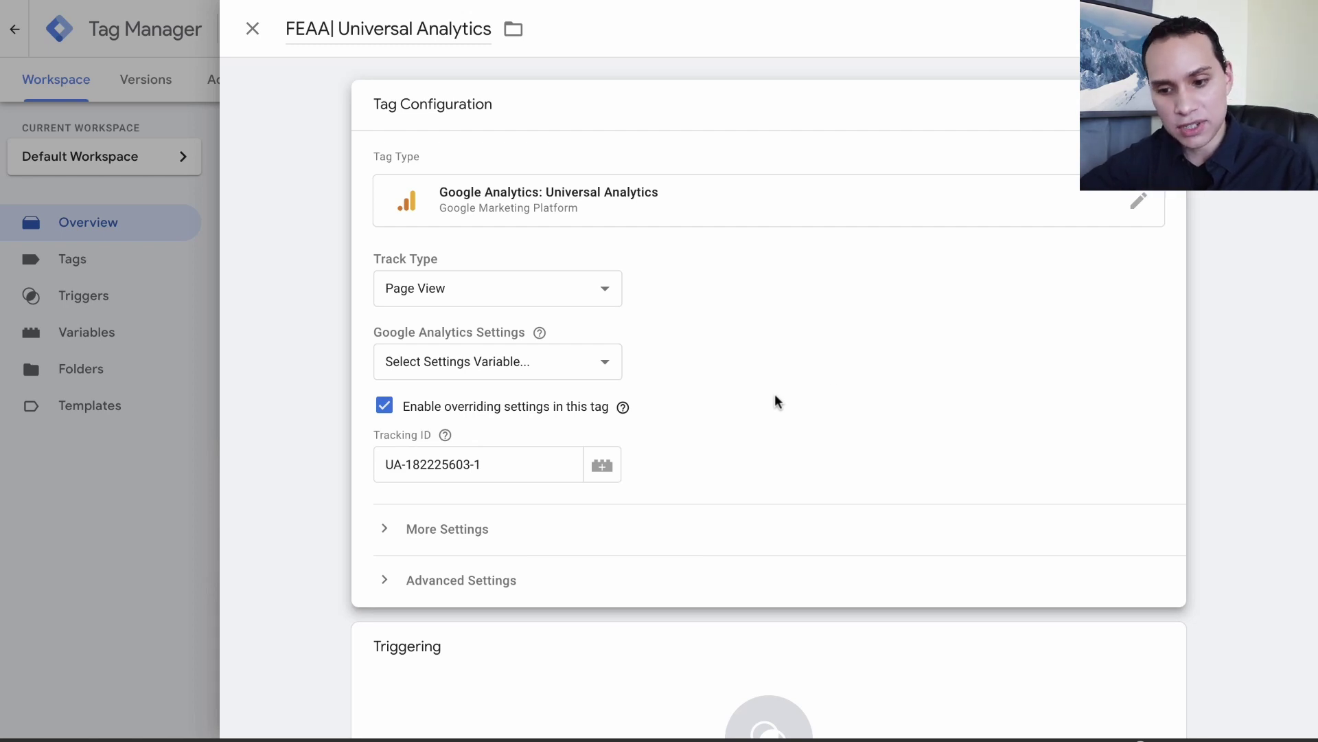
Step: Set the Universal Analytics tag to fire on All Pages and save it
scroll(775, 395, "down", 2)
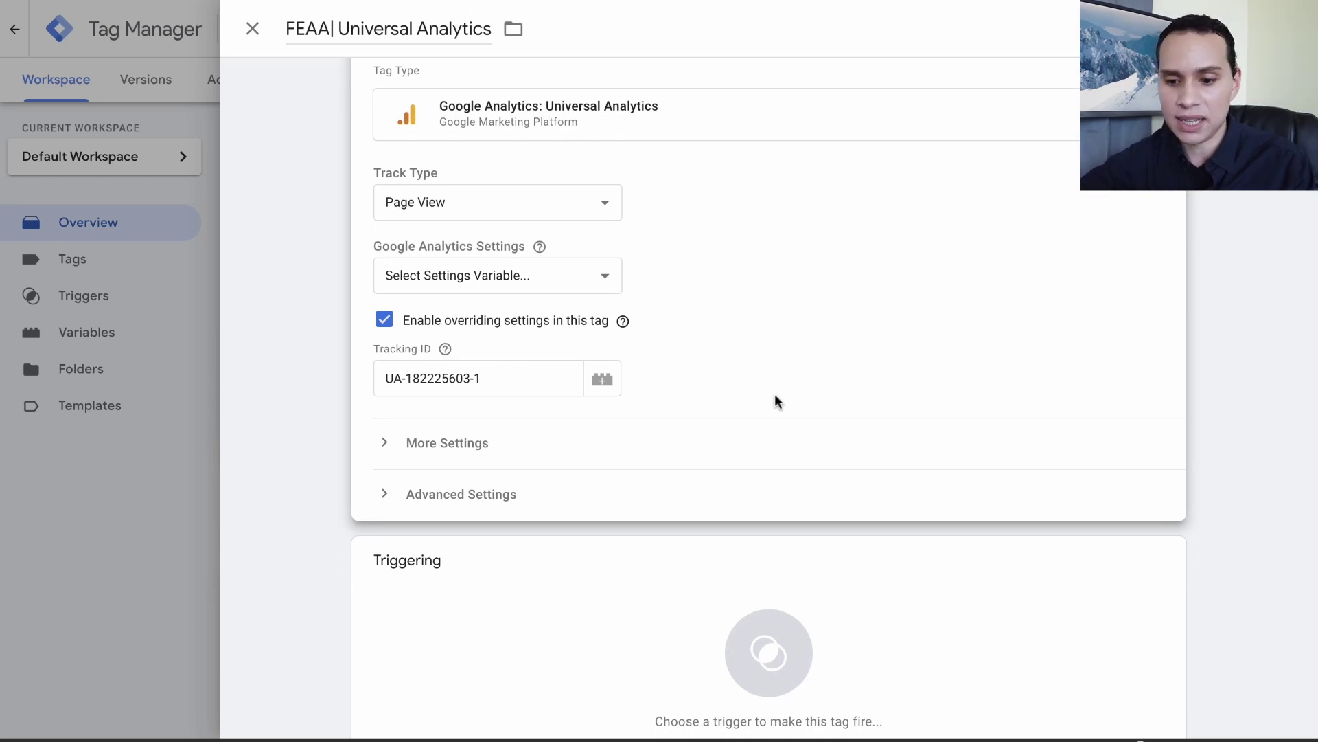
scroll(774, 393, "down", 1)
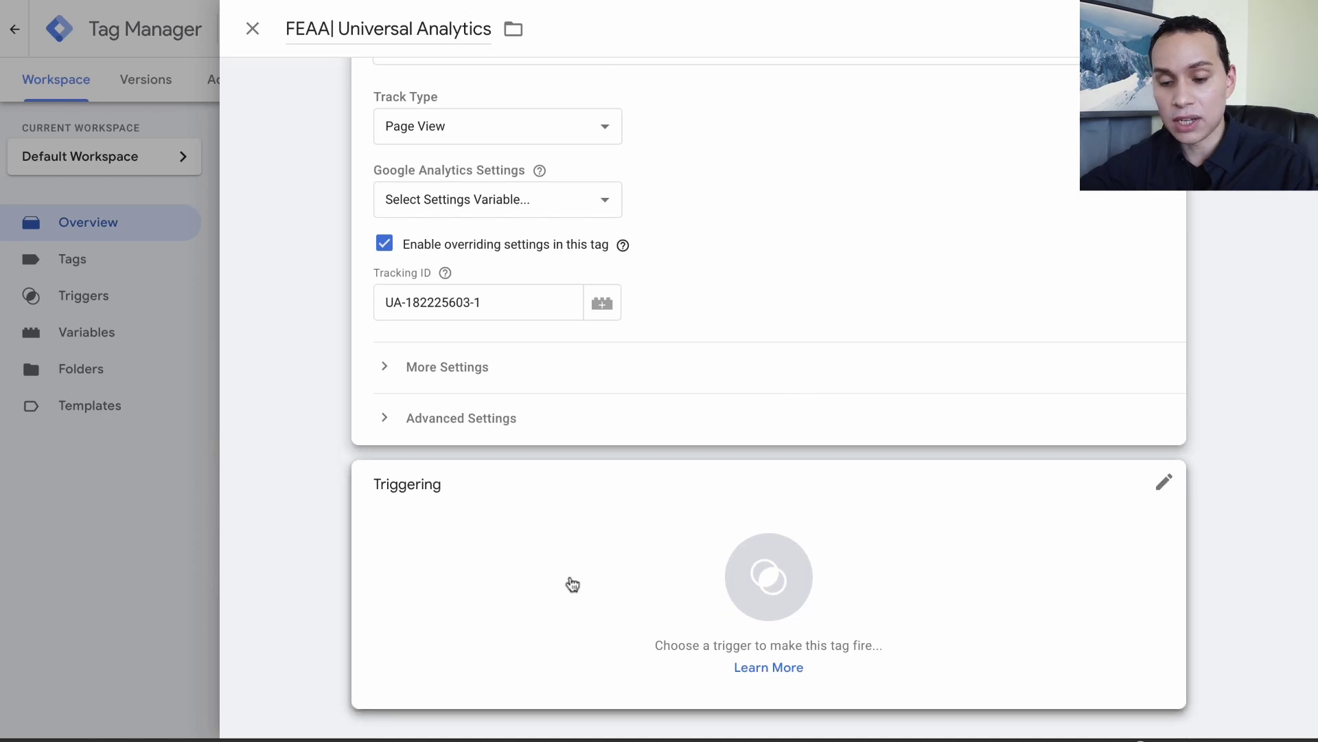
left_click(571, 584)
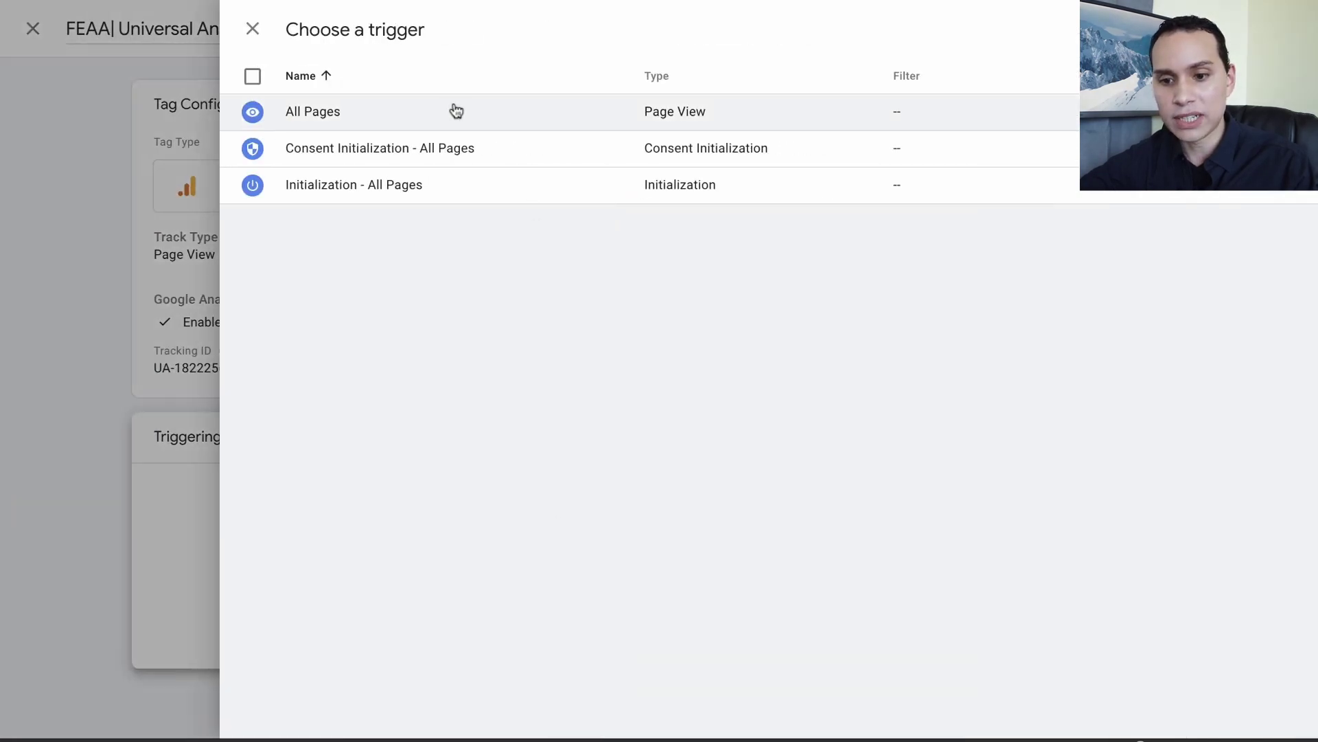
left_click(456, 112)
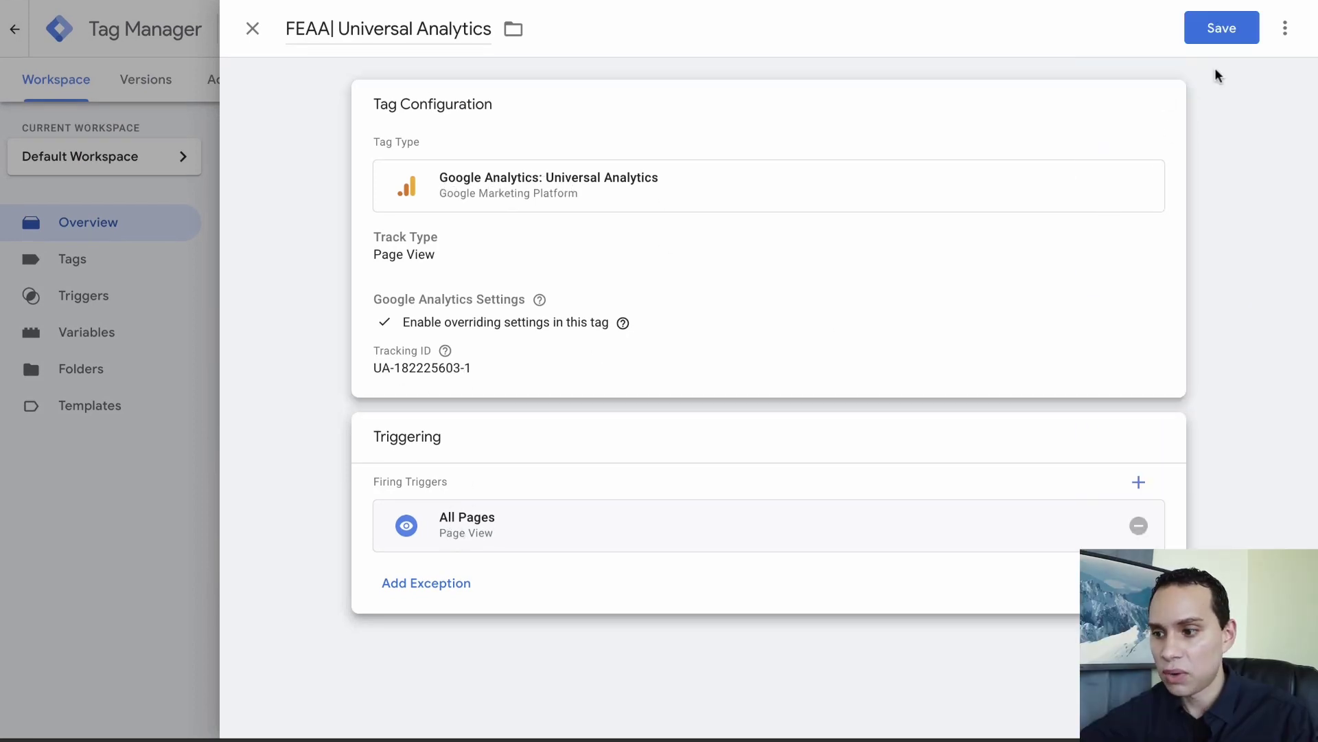
left_click(1221, 28)
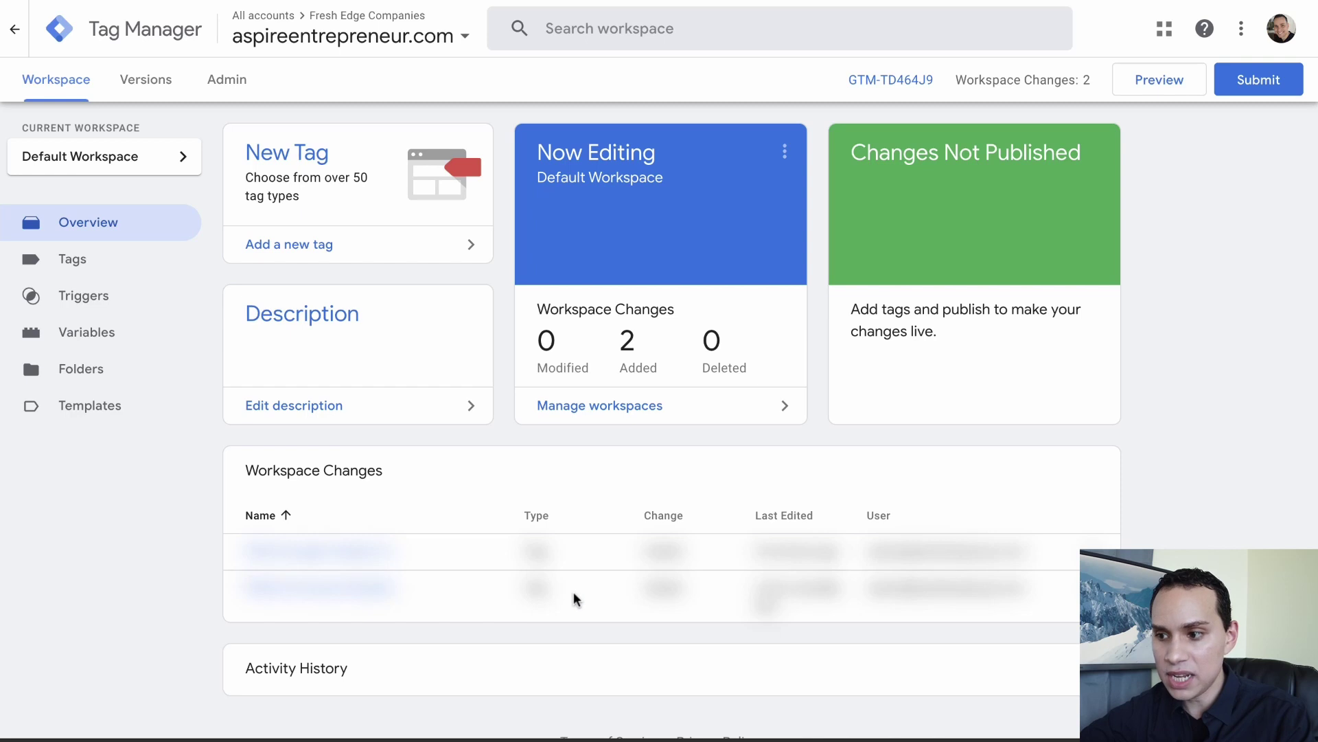
Step: Publish the workspace changes to Live as version "Google Analytics", describing both FEAA tags with their IDs, and review the published version
left_click(1264, 84)
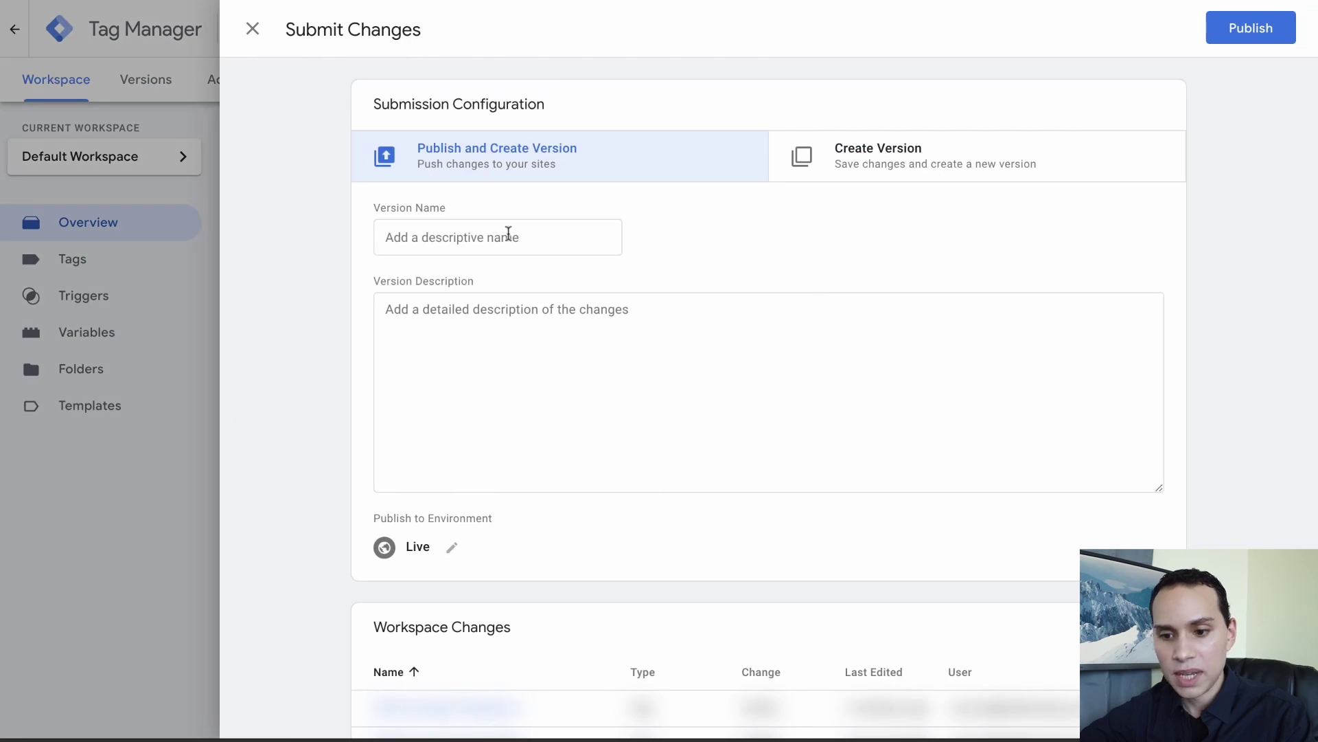
left_click(508, 234)
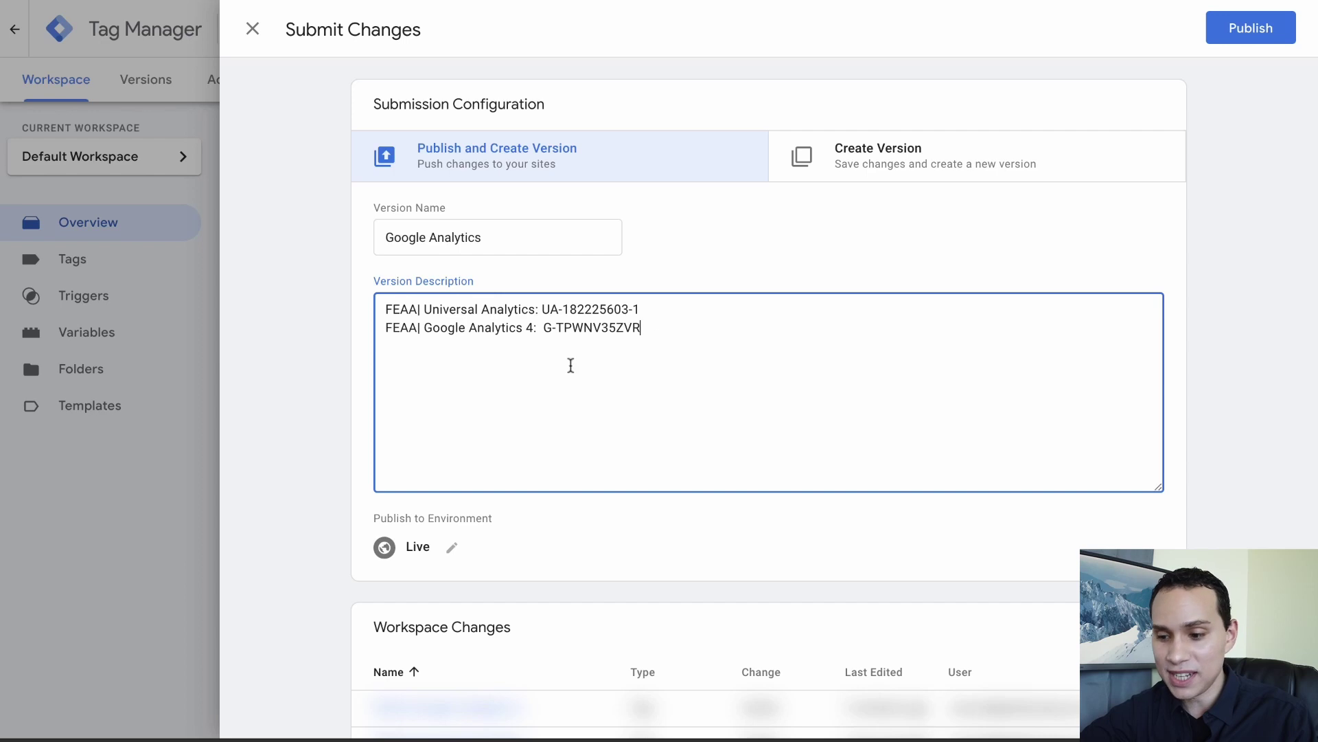
left_click(1251, 27)
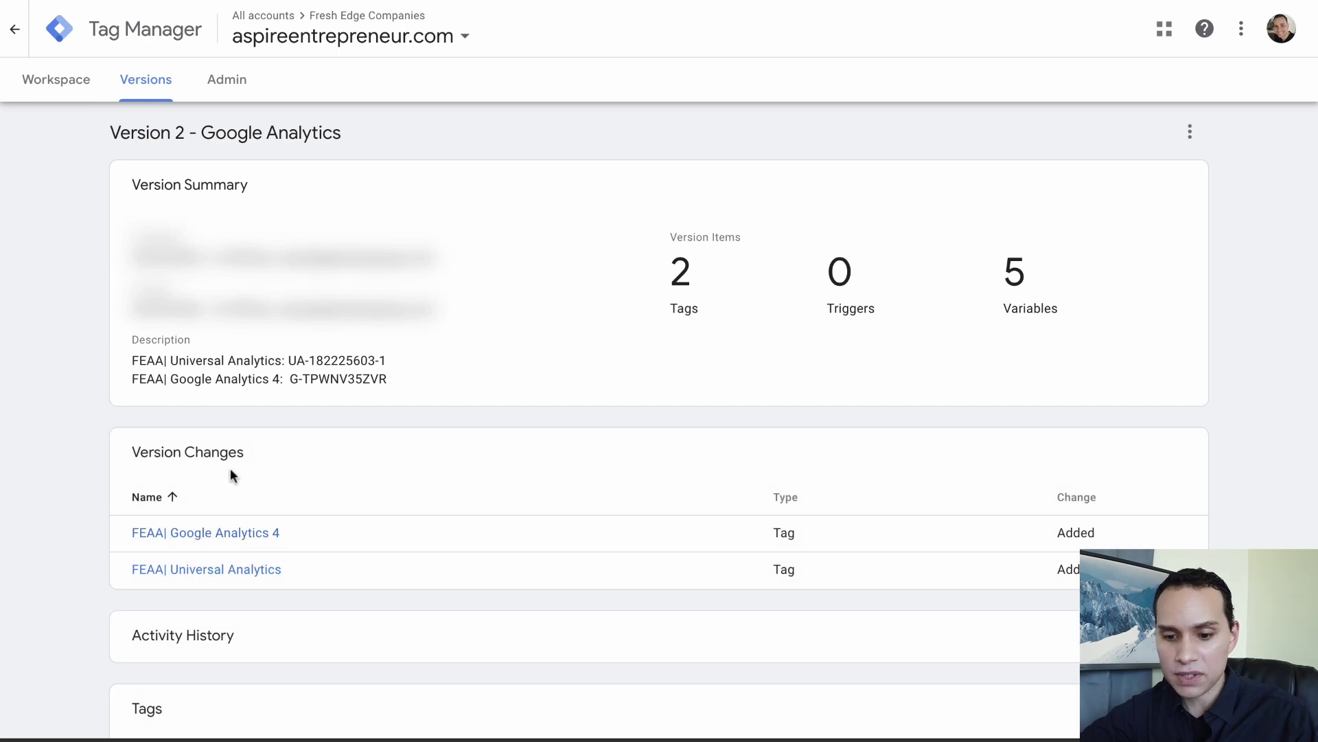
scroll(677, 553, "down", 7)
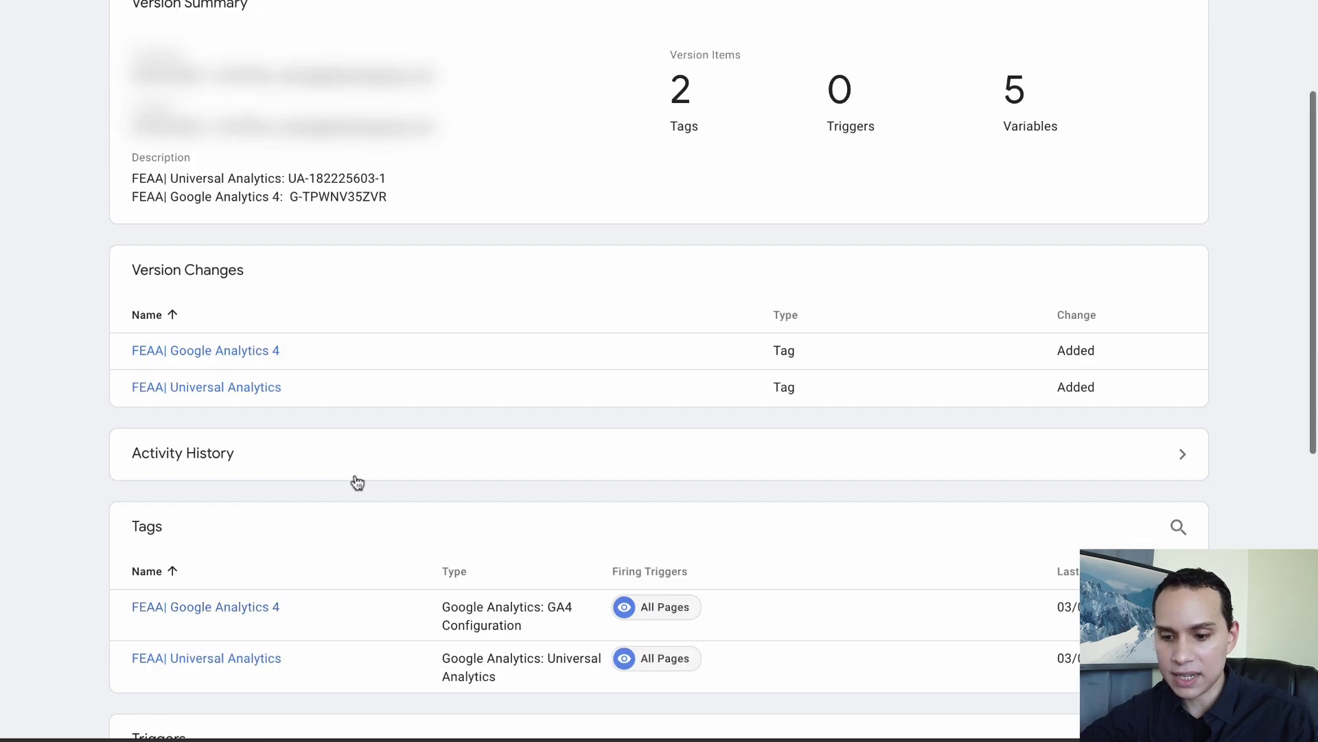
scroll(515, 378, "down", 3)
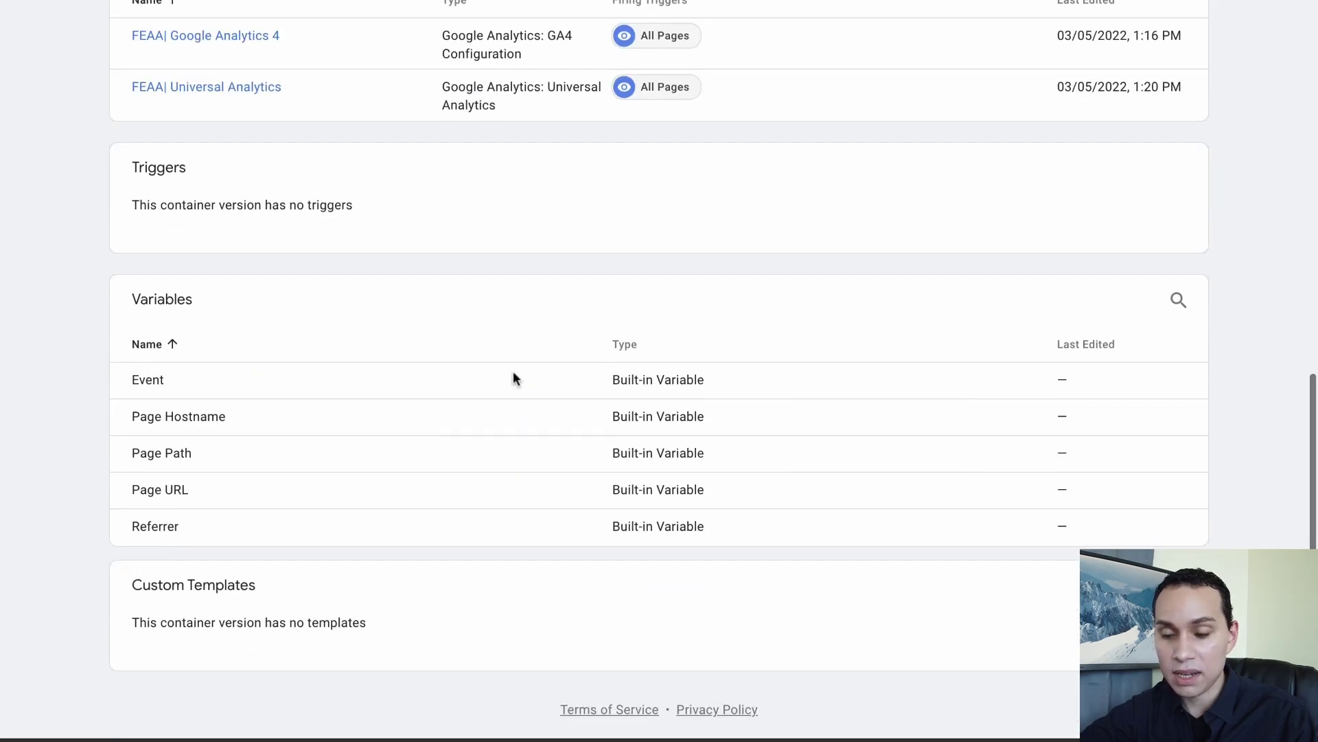
scroll(515, 377, "up", 15)
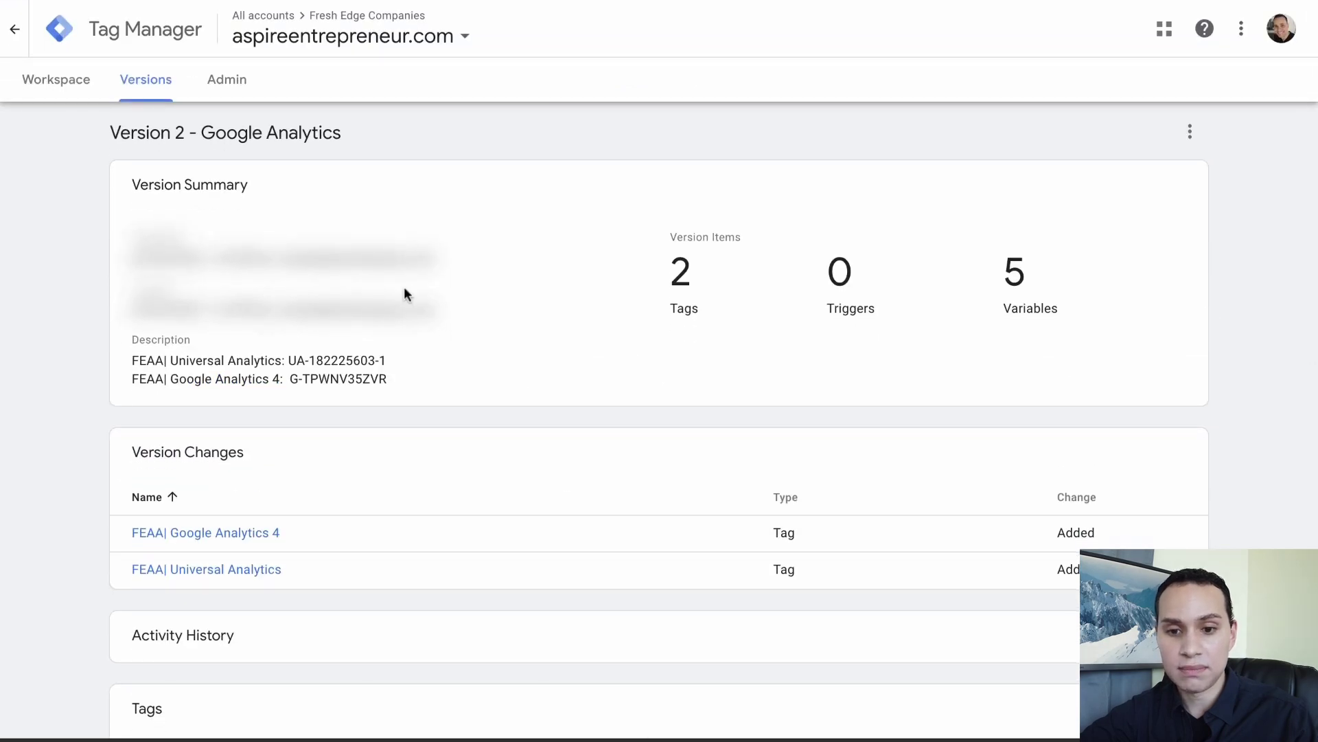
left_click(41, 88)
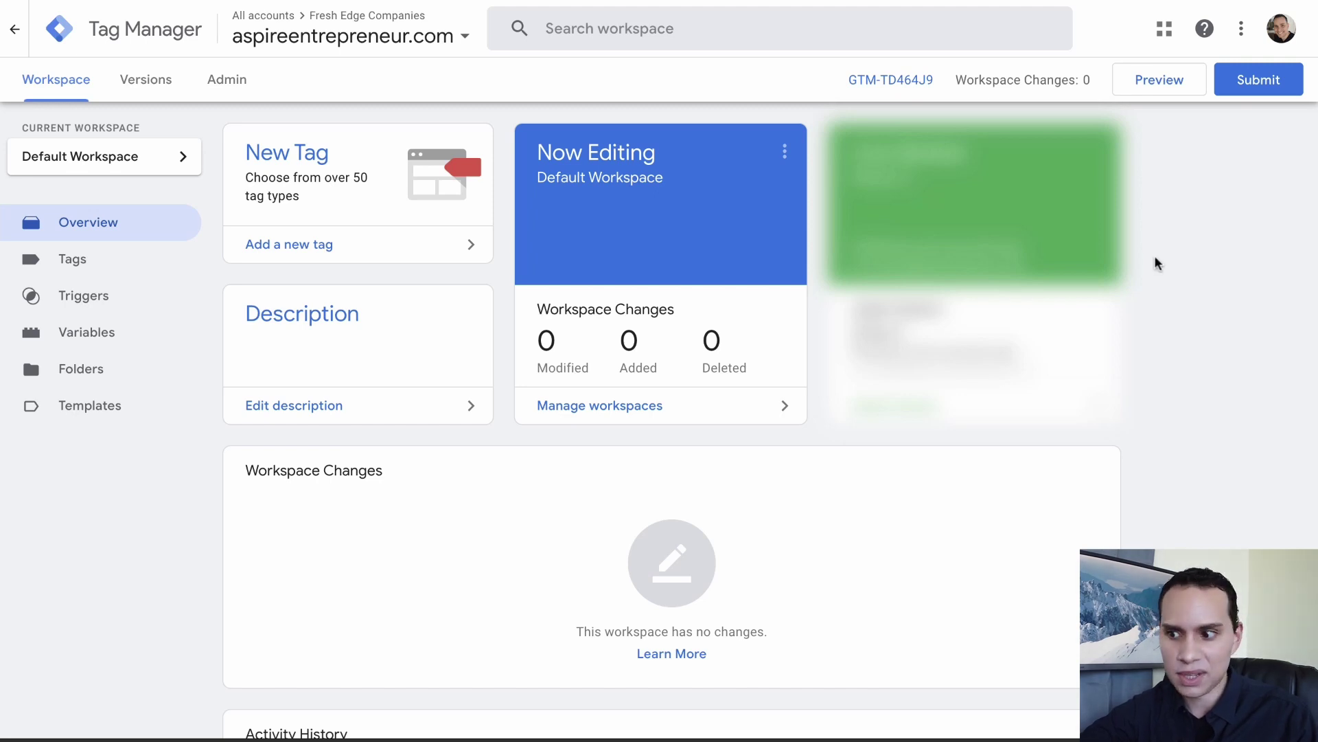
left_click(1166, 80)
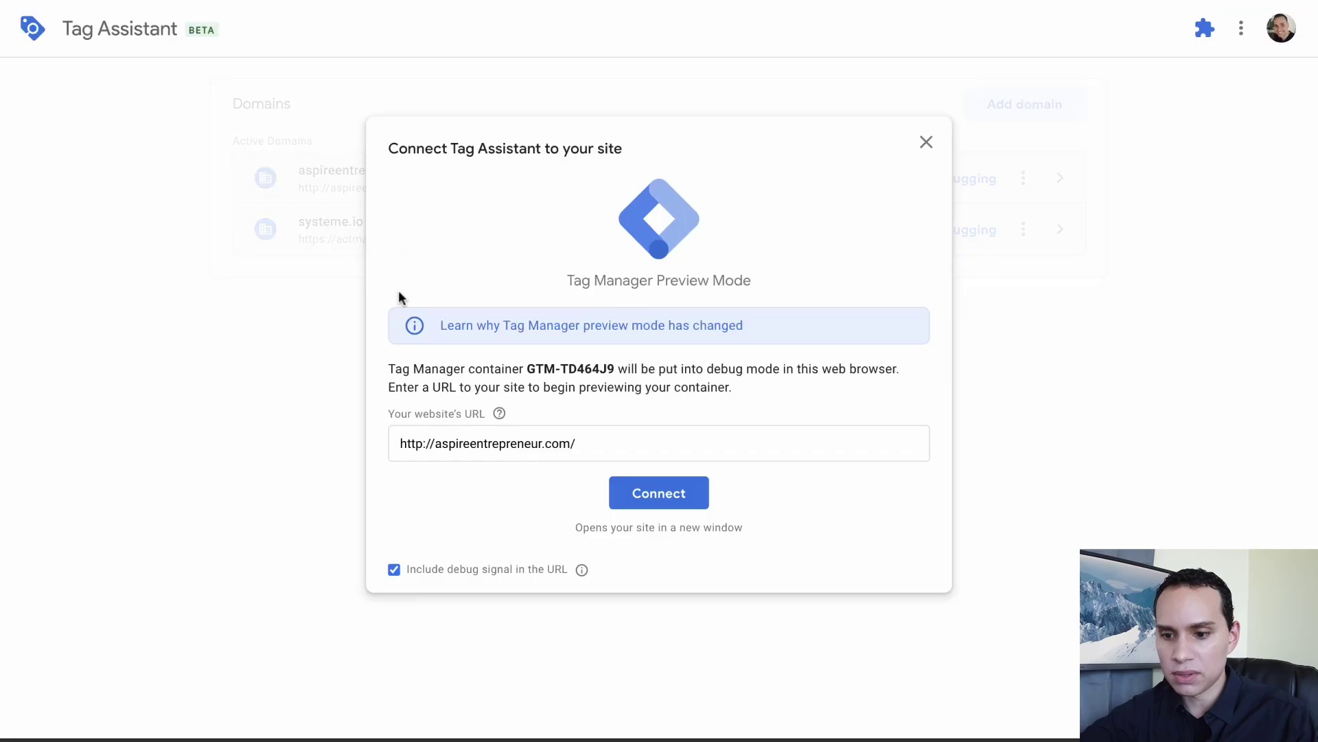
left_click(566, 443)
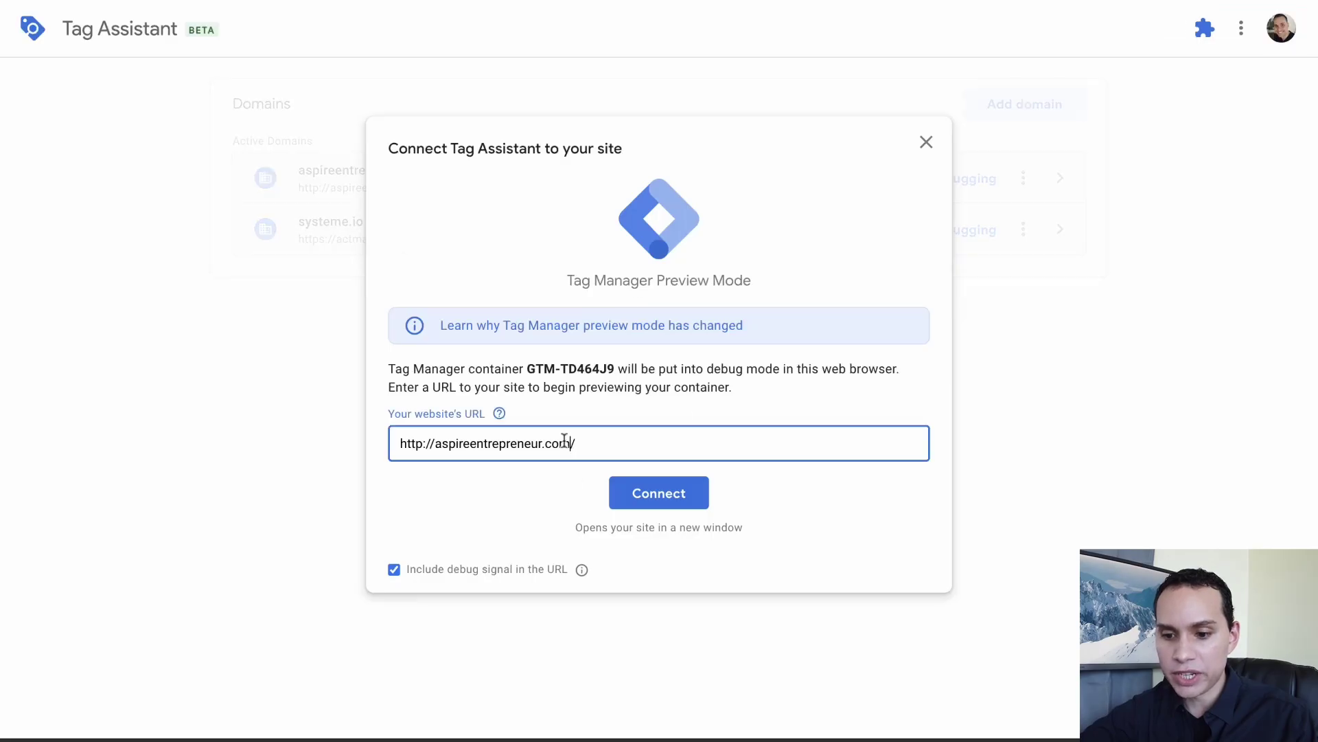
left_click(661, 498)
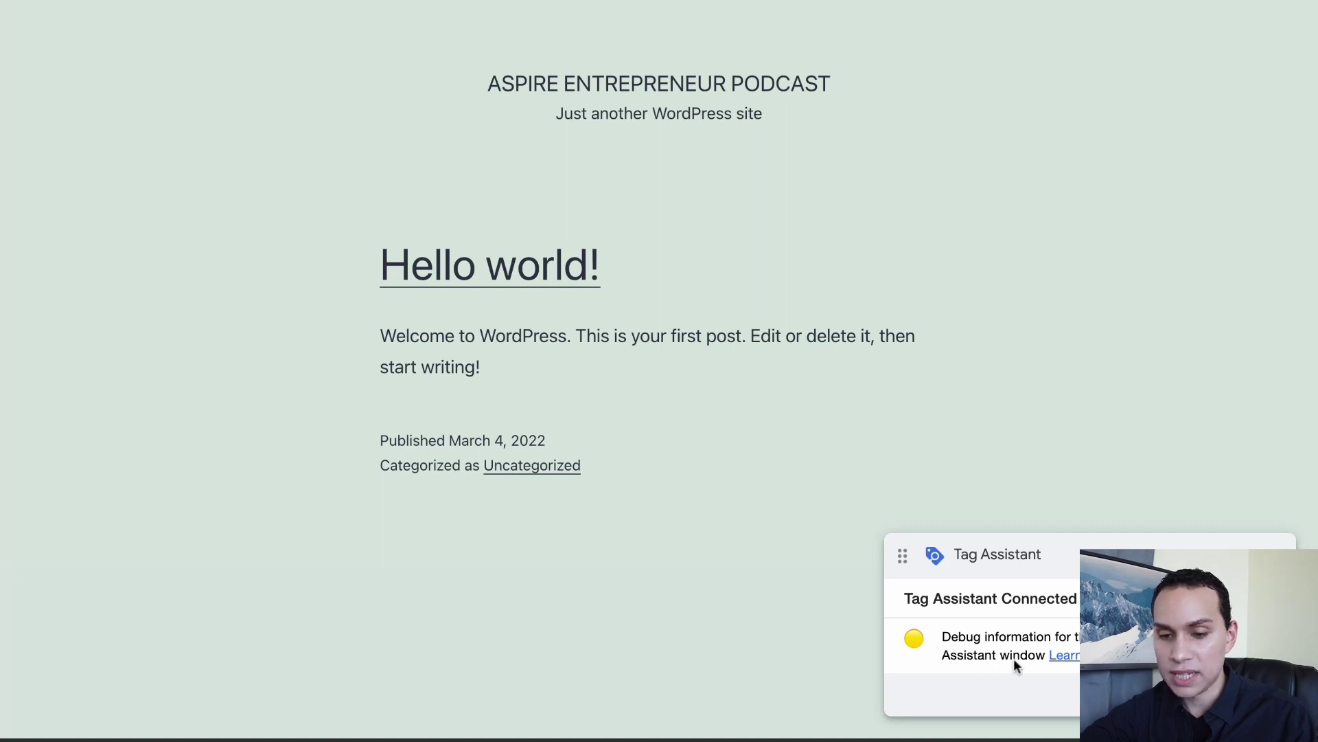
key("super+Tab")
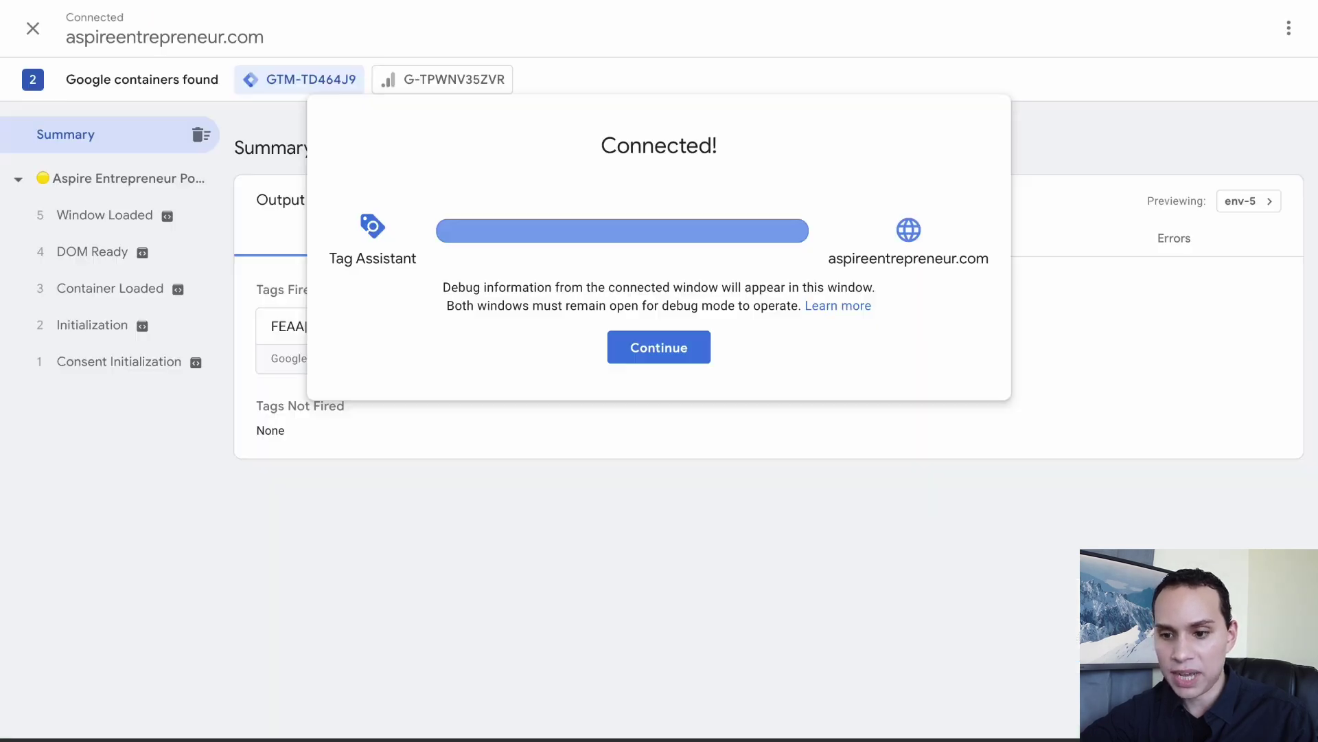
left_click(666, 349)
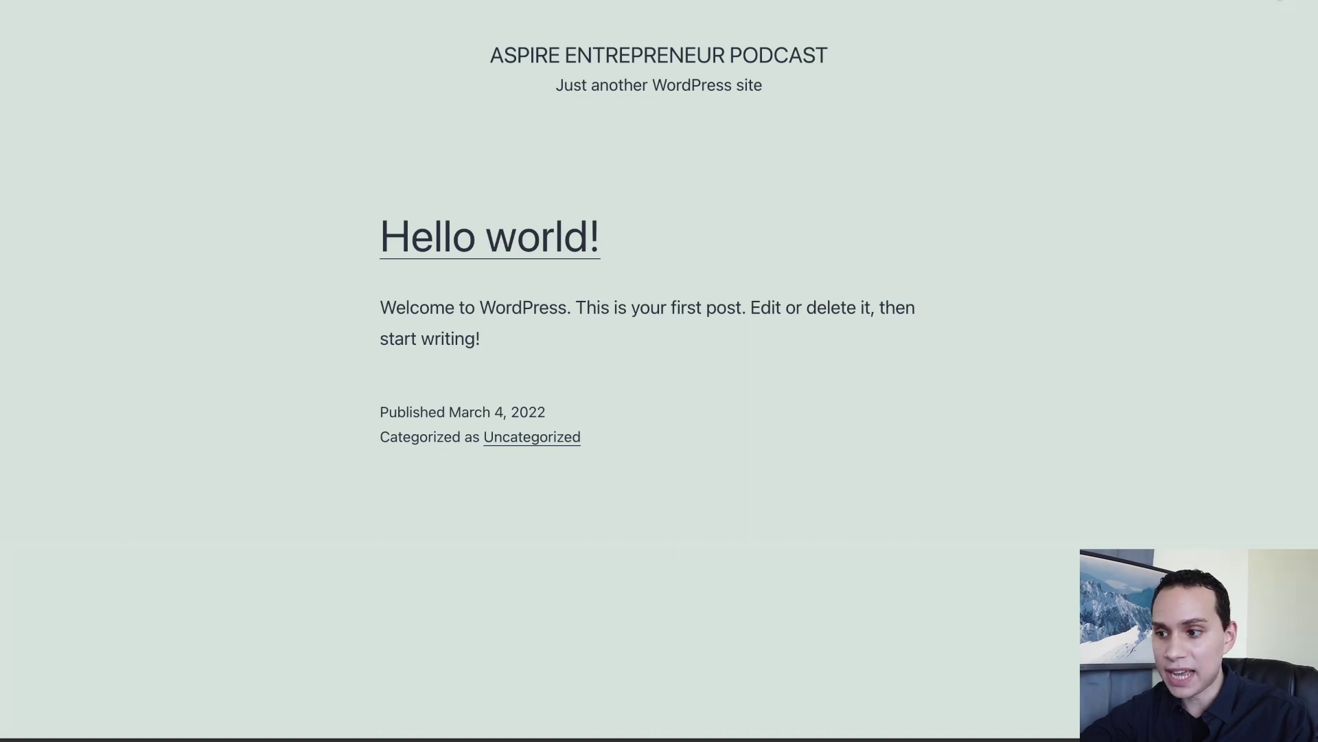
Step: Inspect the website's tags with Tag Assistant Legacy and compare them with the fired tags in the Tag Assistant debug summary
left_click(1274, 2)
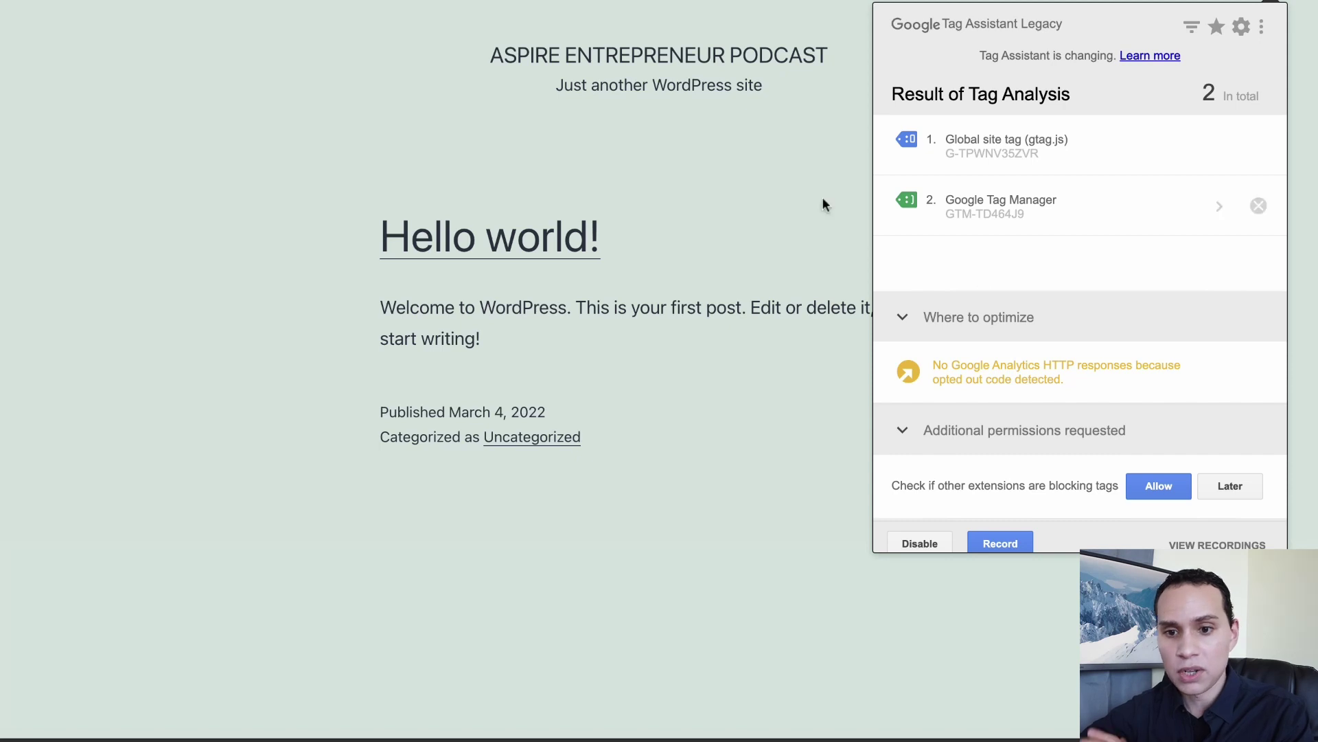
left_click(110, 0)
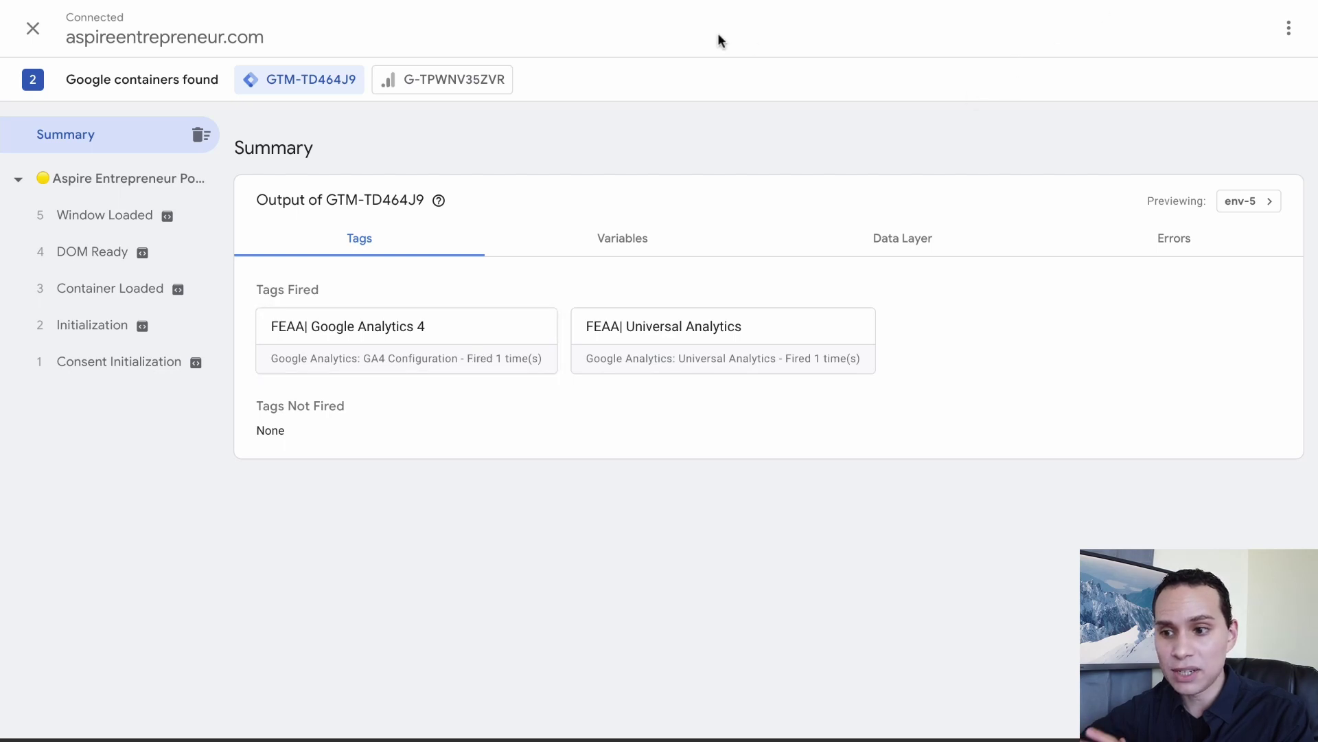
left_click(769, 1)
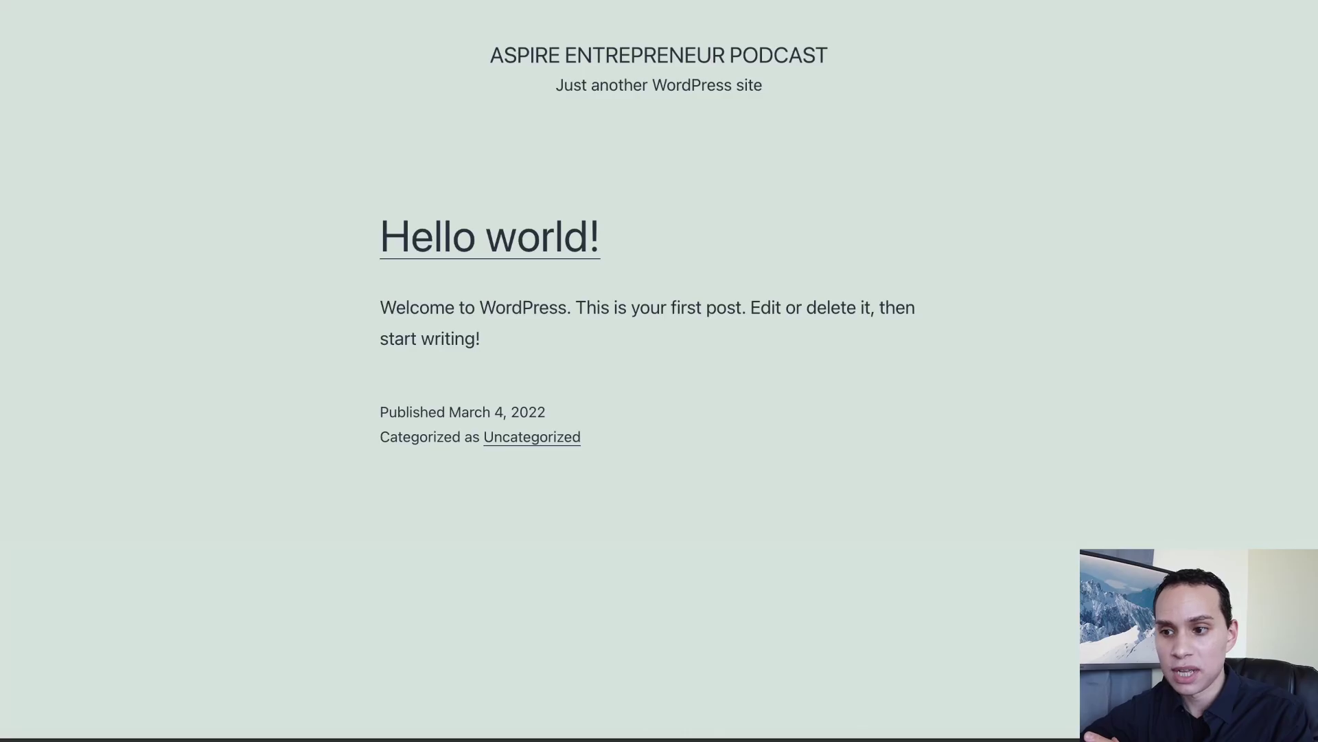
left_click(1260, 3)
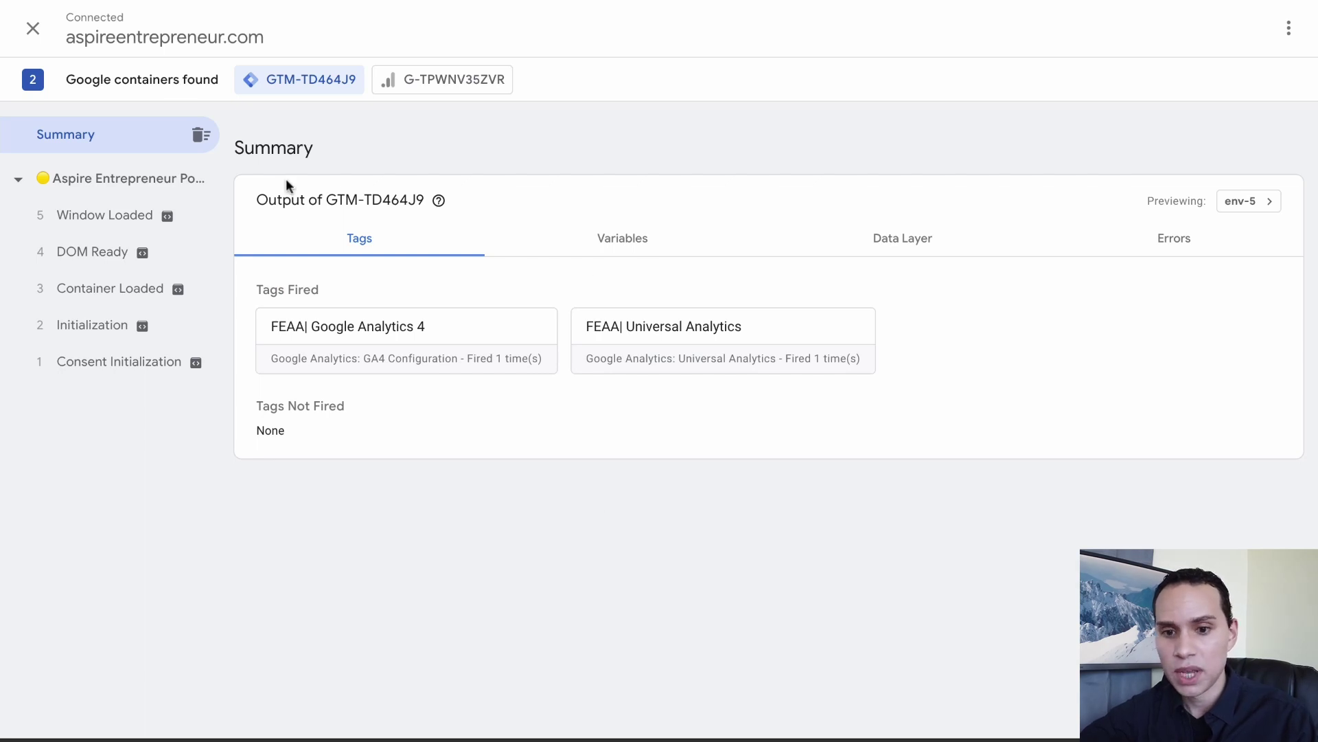
Step: Close the aspireentrepreneur.com preview and stop debugging the site in Tag Assistant
left_click(33, 31)
left_click(836, 282)
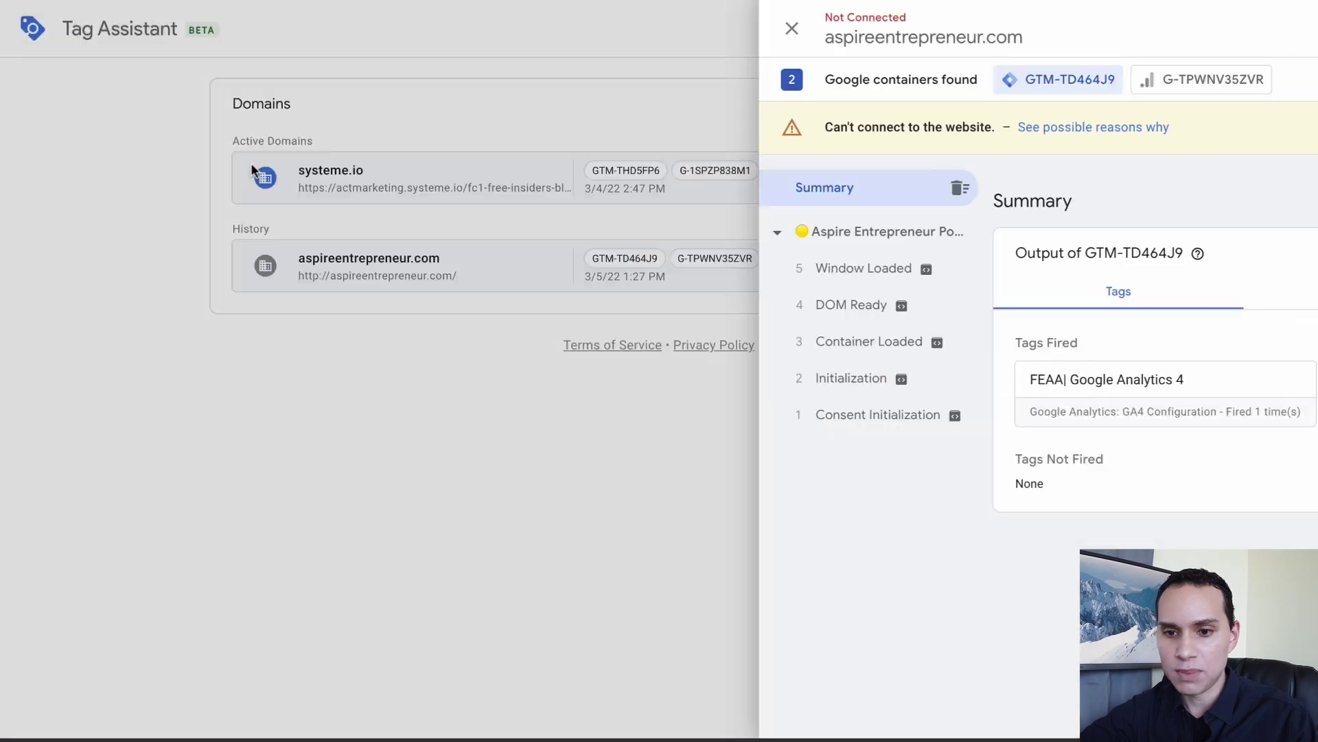